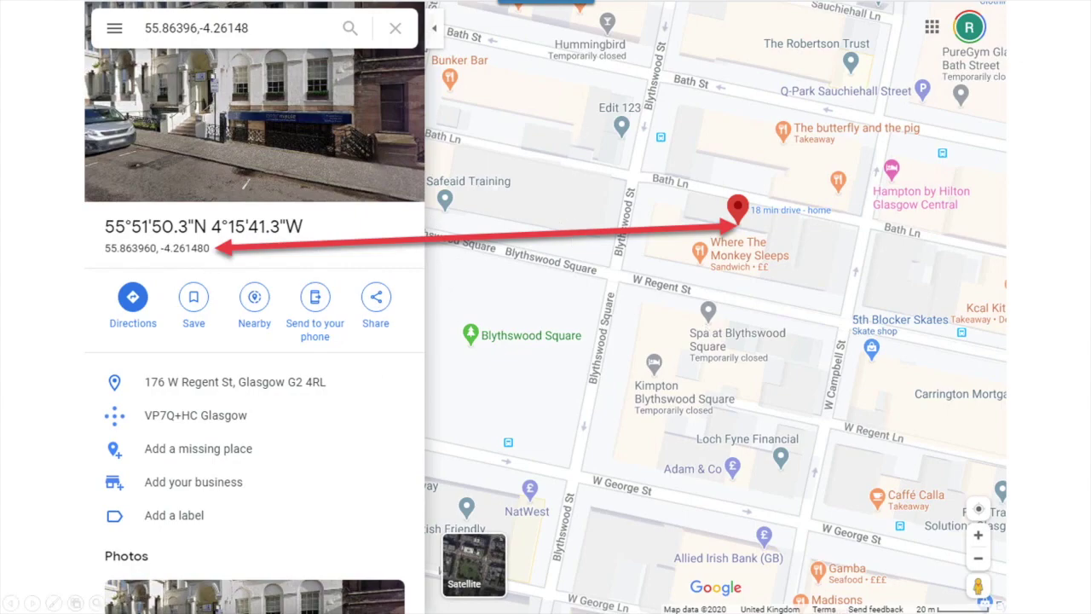
key(Right)
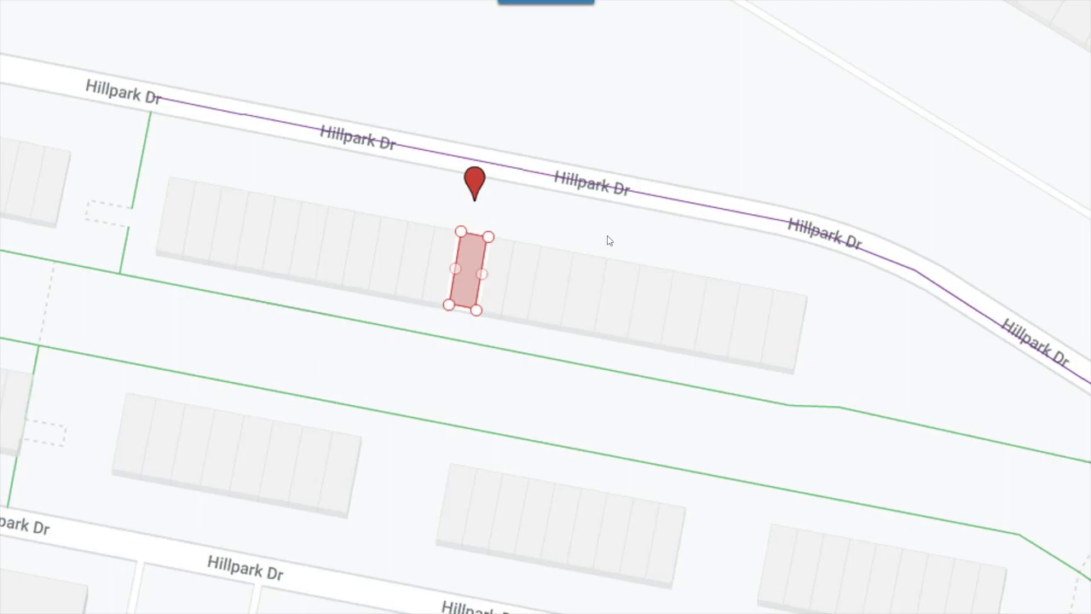
key(Right)
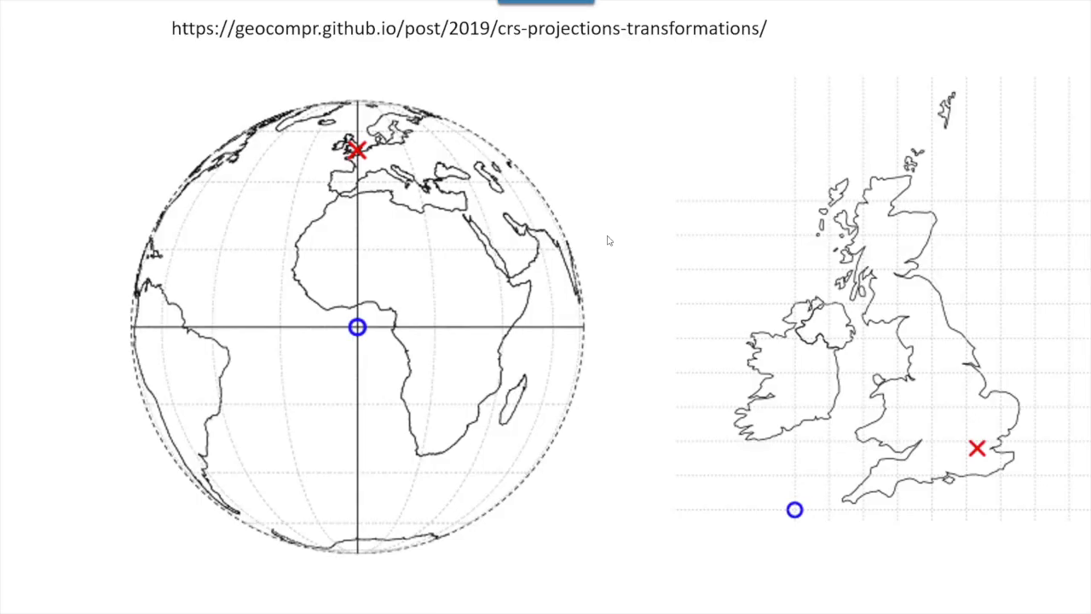
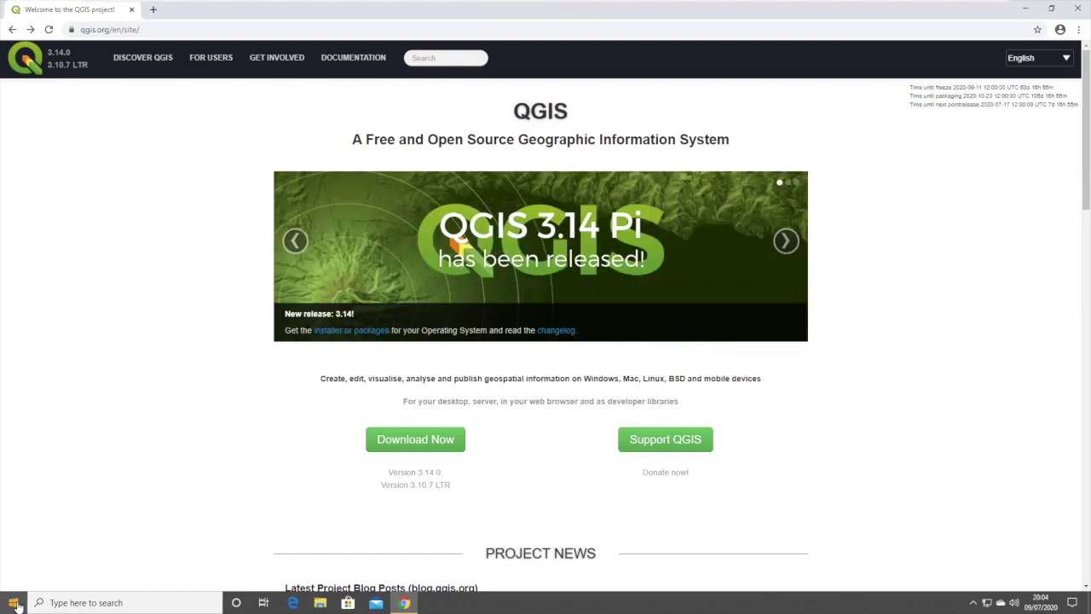
- Launch QGIS Desktop 3.14.0 with GRASS 7.8.3 and open the dialog for adding a vector layer
click(15, 603)
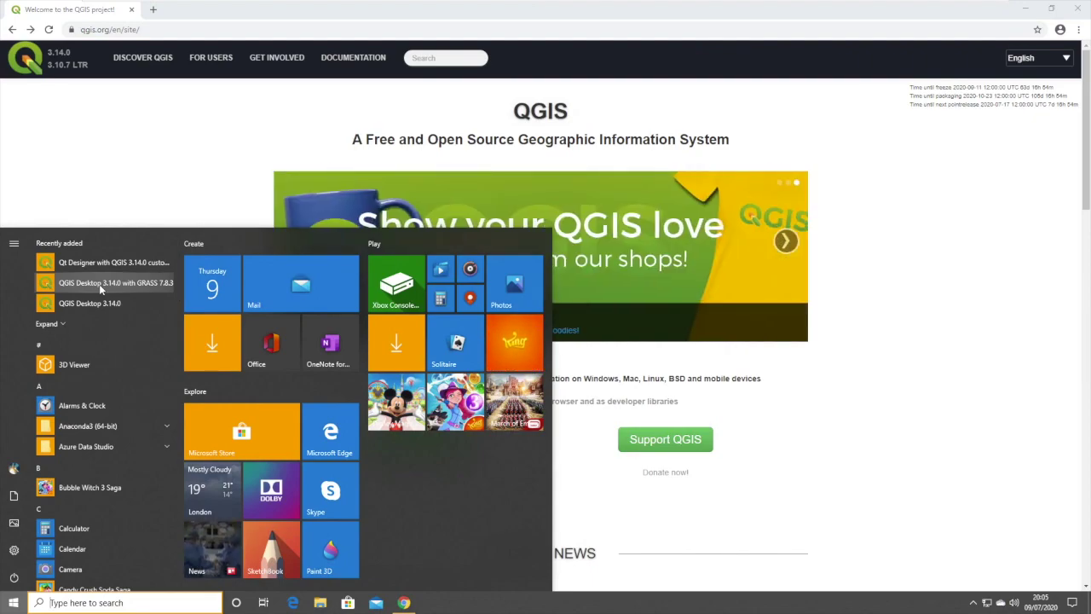
click(100, 287)
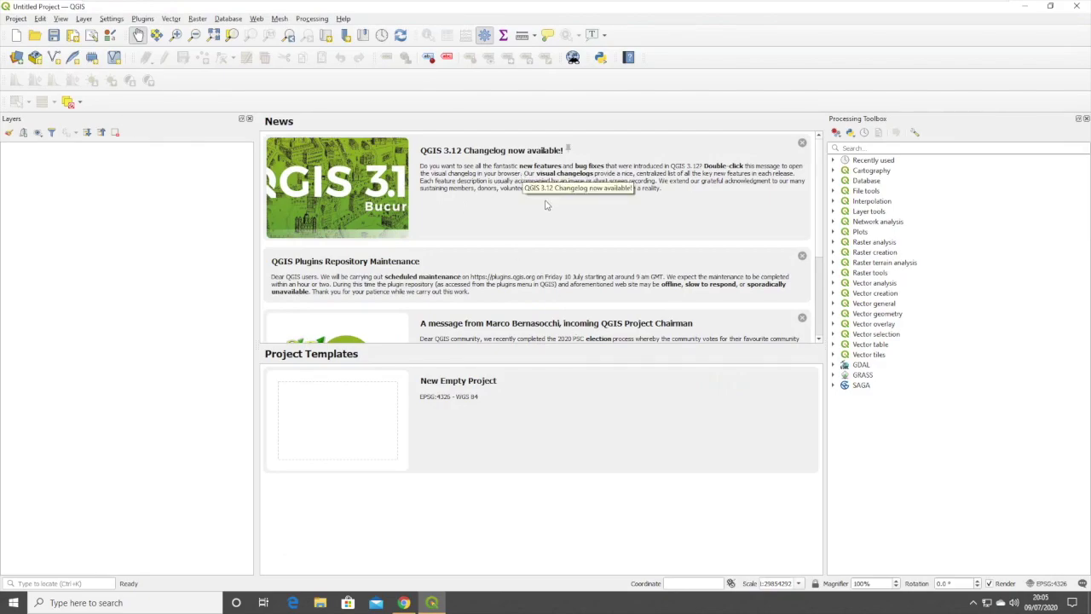
click(83, 17)
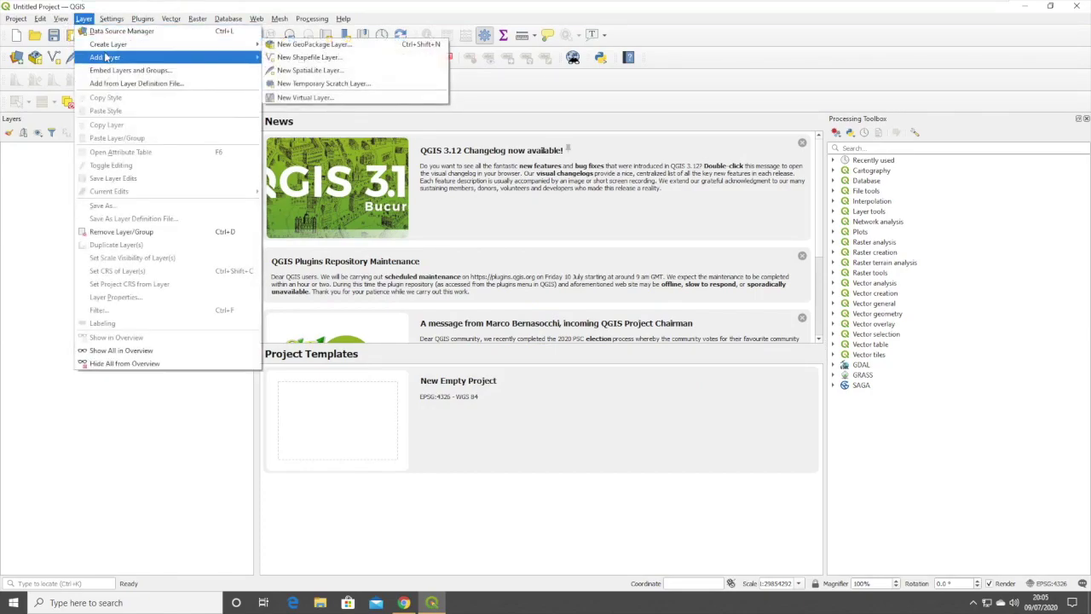
mouse_move(105, 57)
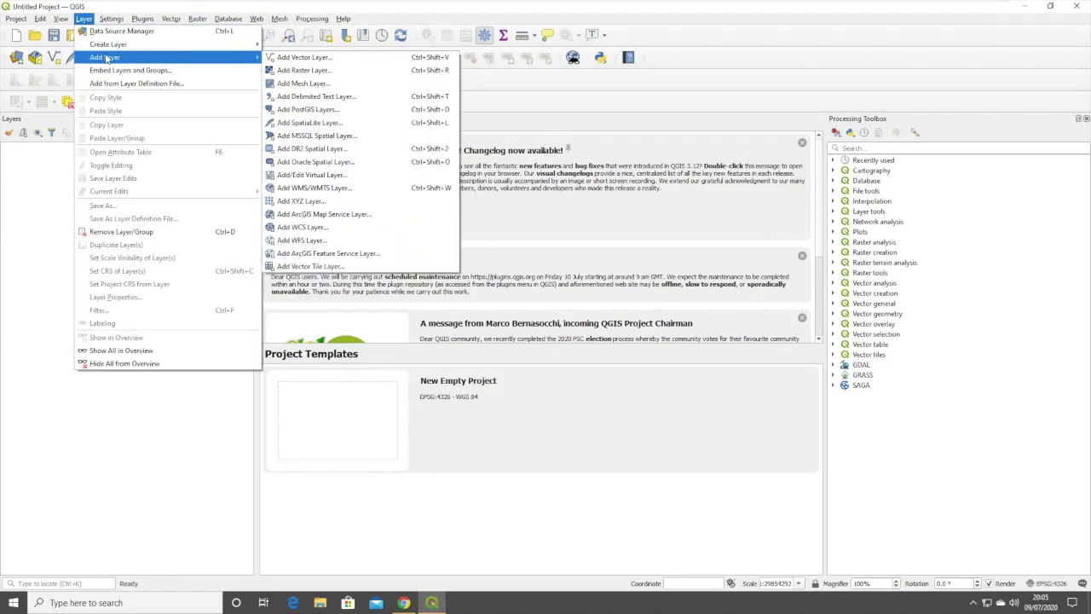
click(294, 59)
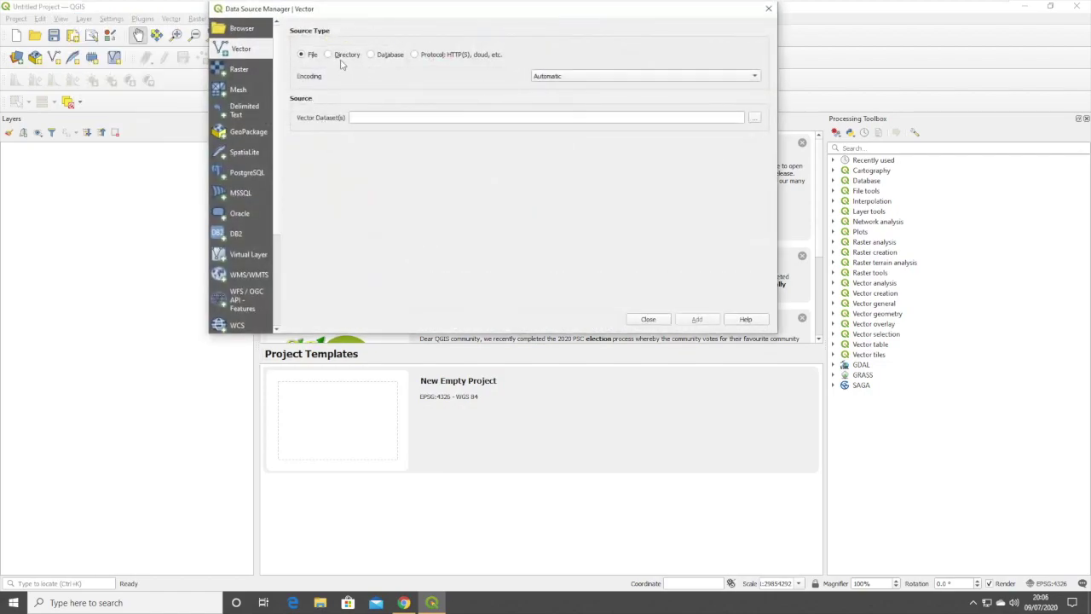
- Add the folder C:\Demo\infuse_lsoa_lyr_2011_clipped as a vector layer, using Directory as the source type
click(329, 55)
click(754, 133)
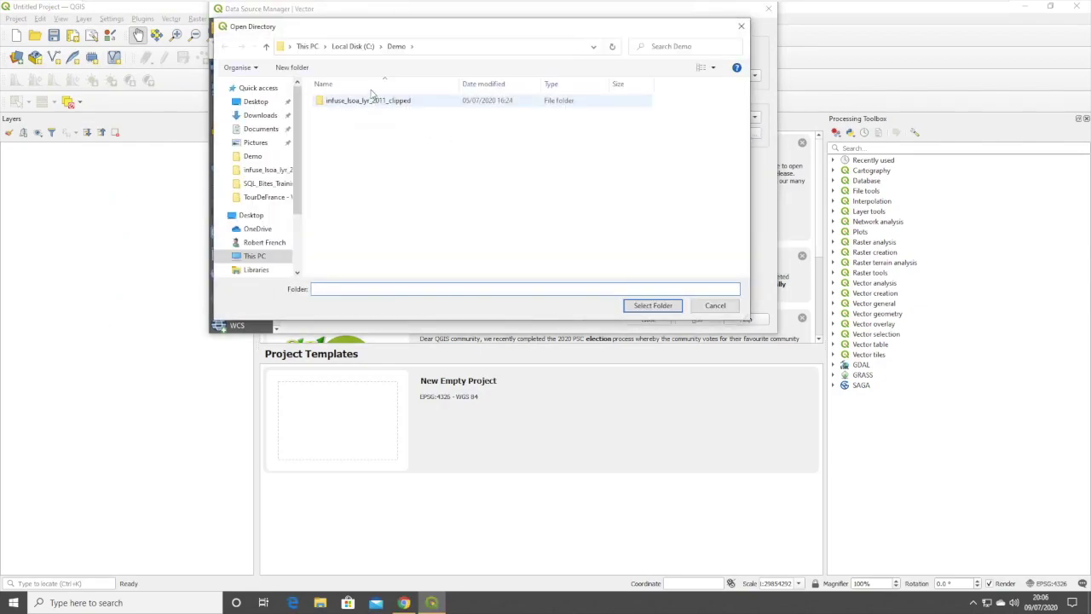
click(384, 101)
click(652, 305)
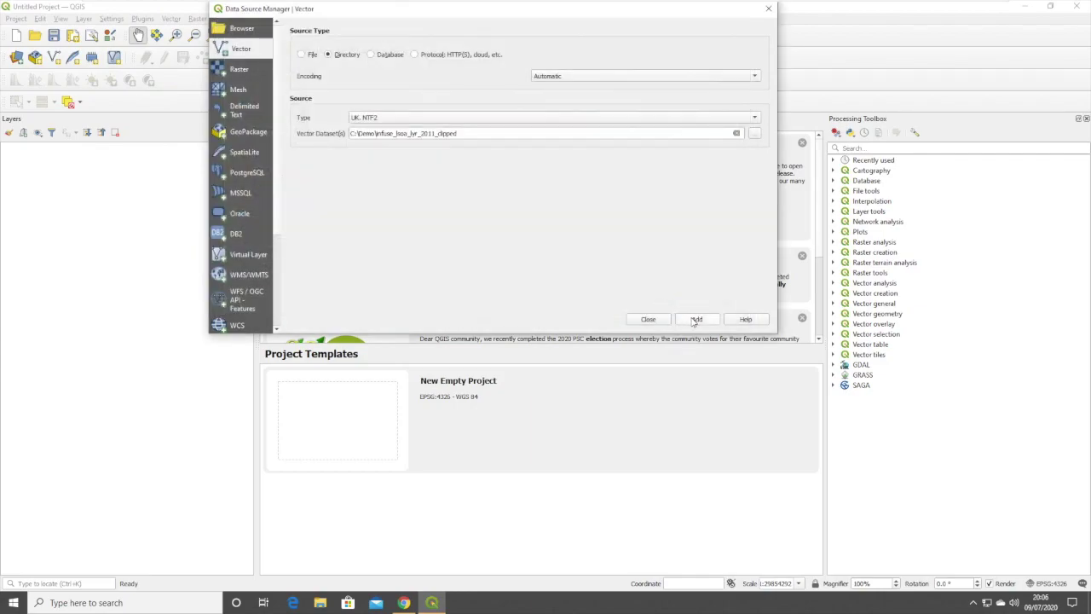
click(697, 319)
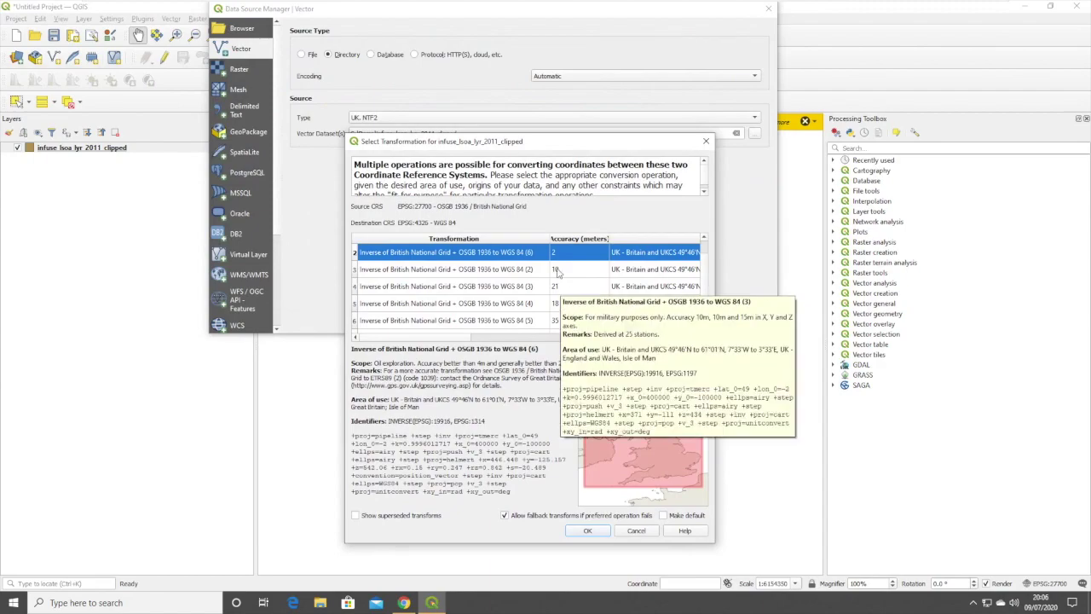
- Accept the transformation "Inverse of British National Grid + OSGB 1936 to WGS 84 (6)" and close the data source dialog and the warning bar
mouse_move(550, 273)
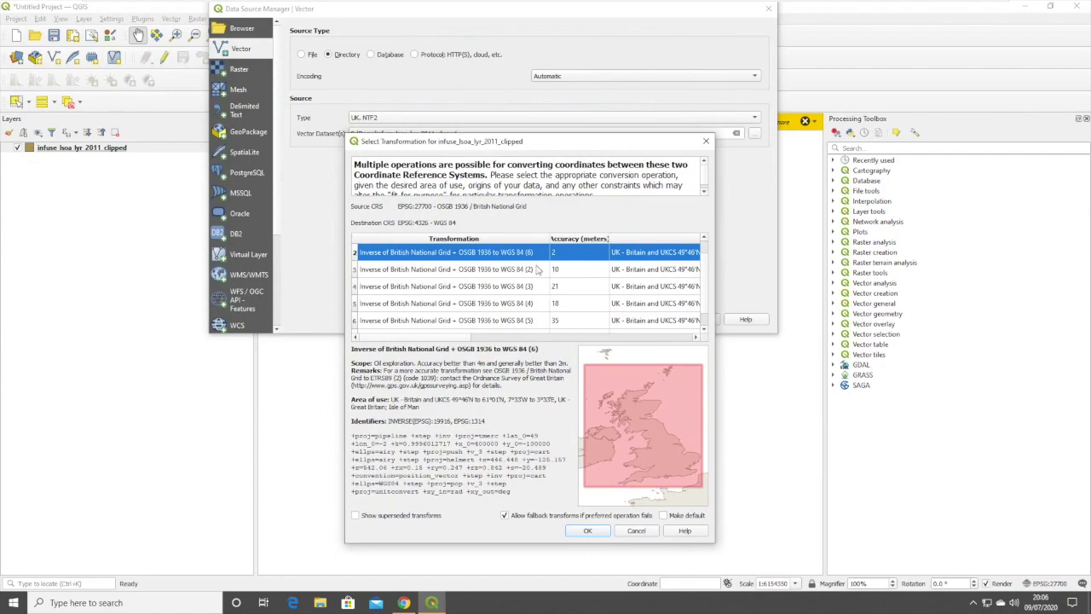
mouse_move(501, 262)
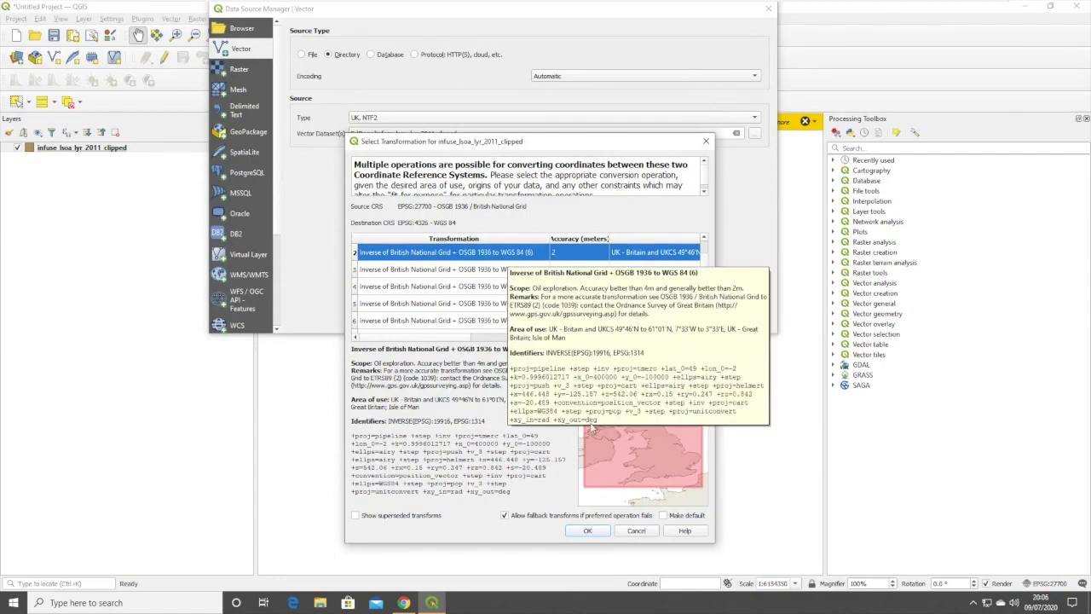
click(587, 530)
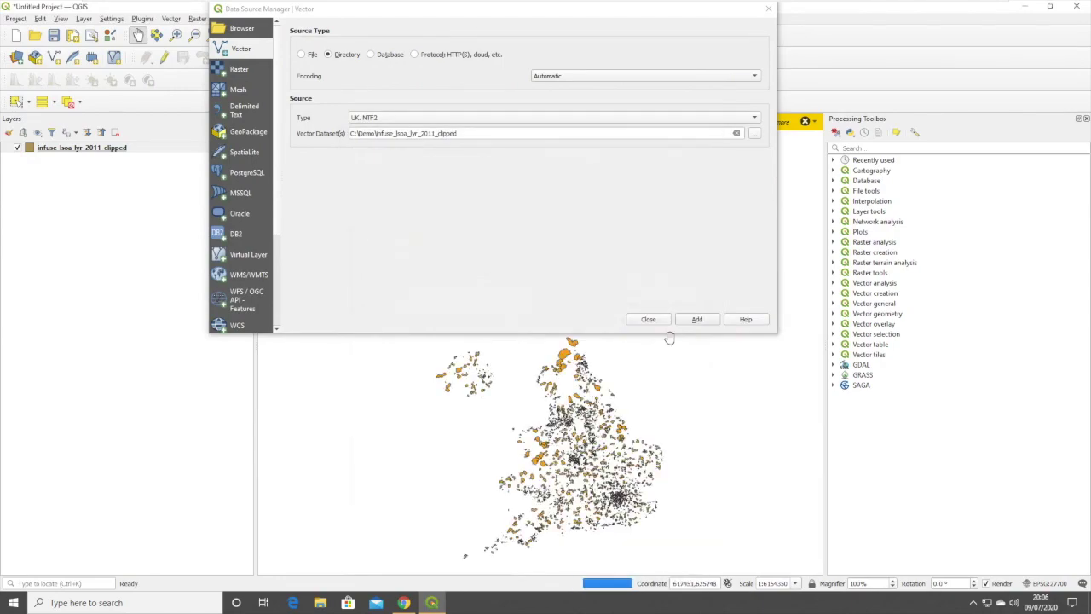
click(651, 319)
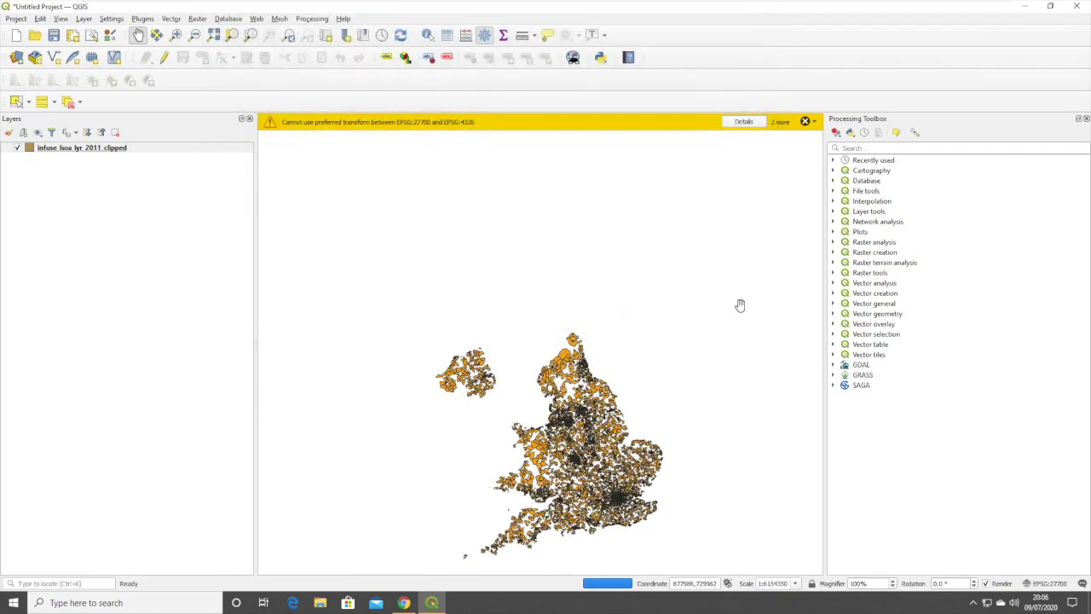
click(805, 122)
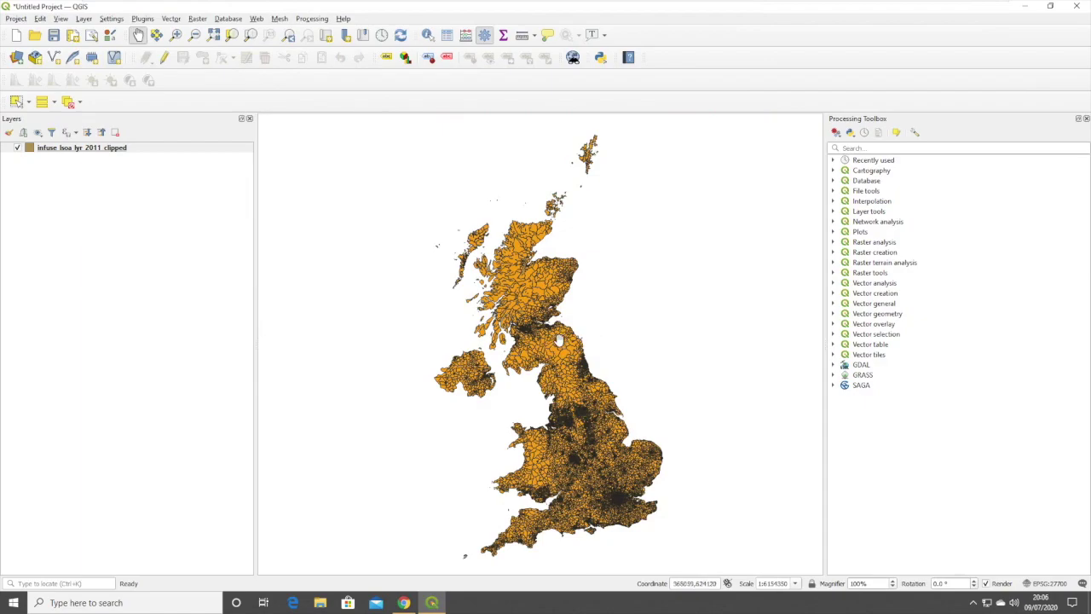
- Zoom in on the area boundaries around southern Scotland and northern England
scroll(550, 339, up, 1)
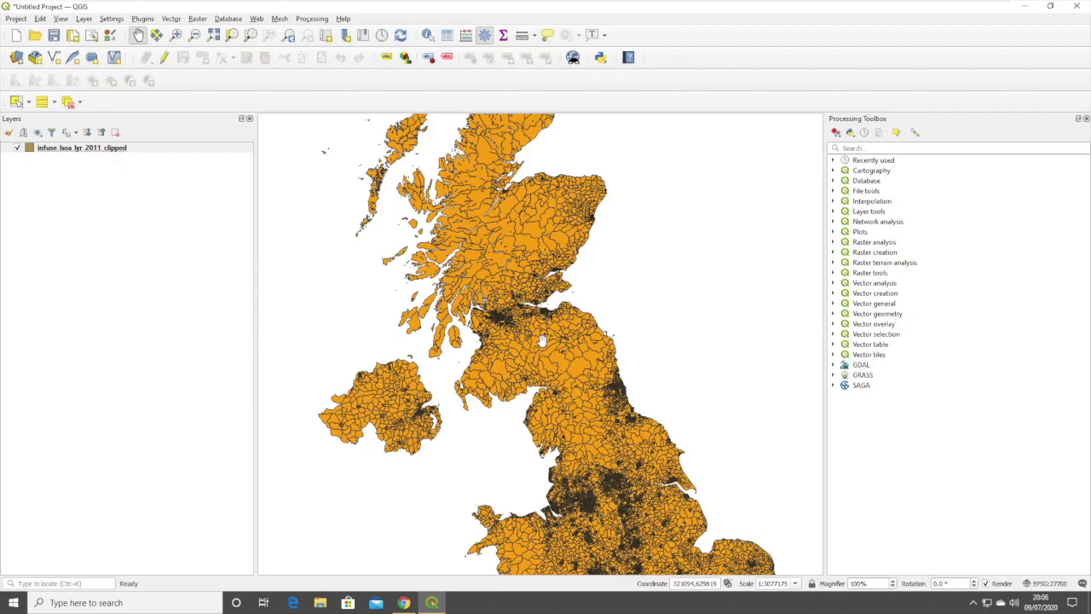
drag(527, 345, 561, 334)
scroll(561, 334, up, 1)
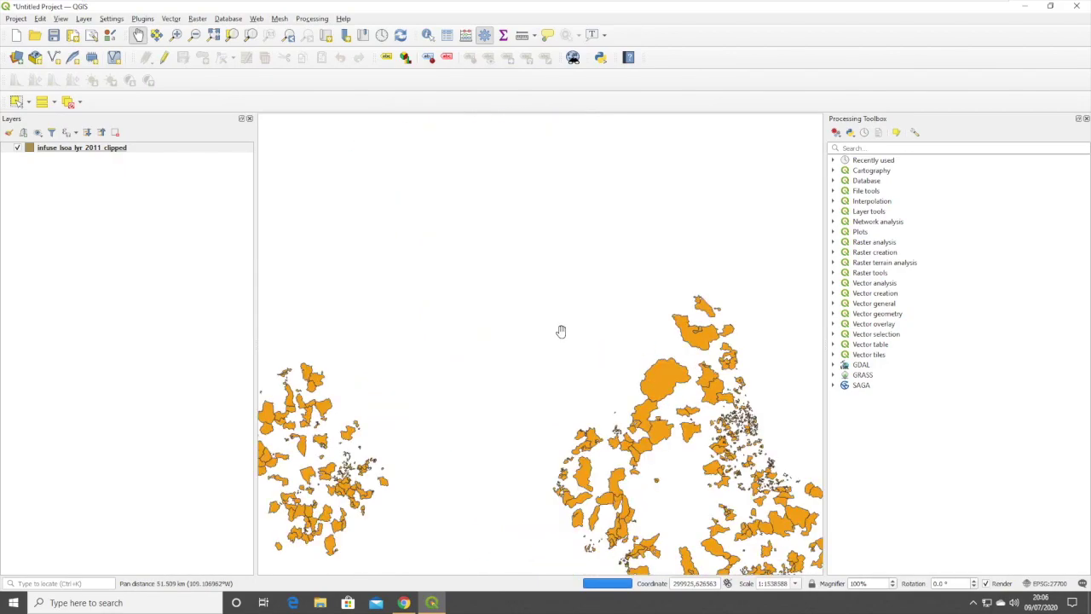
drag(569, 357, 564, 326)
scroll(602, 343, up, 1)
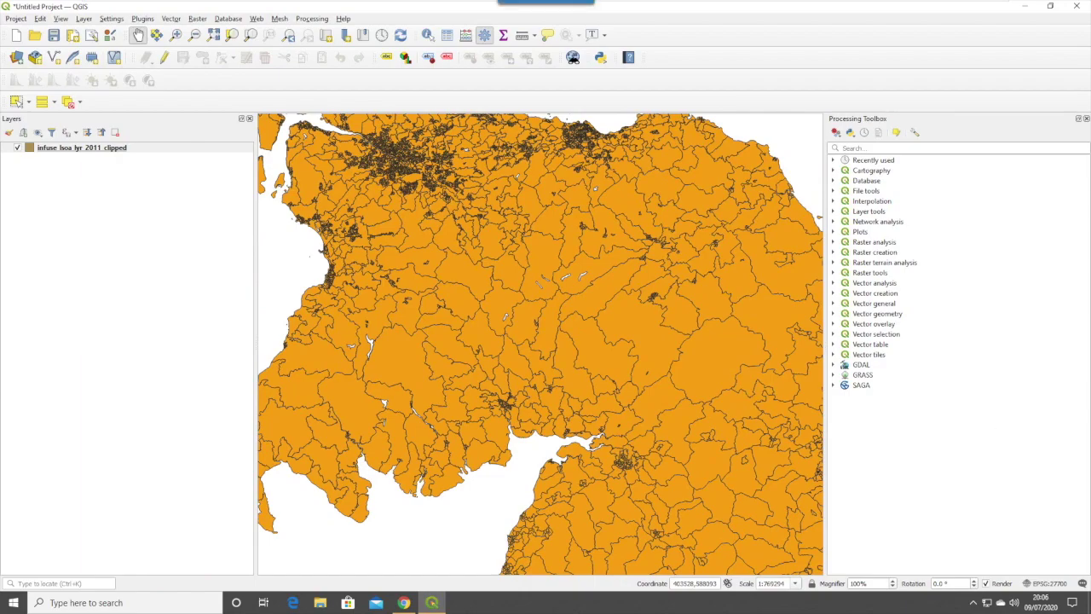
- Bring up the Webpages.txt notes and the low-level-geography-dataset.xlsx workbook, widening the workbook window to inspect the Tyne_and_Wear columns
drag(1090, 141, 251, 138)
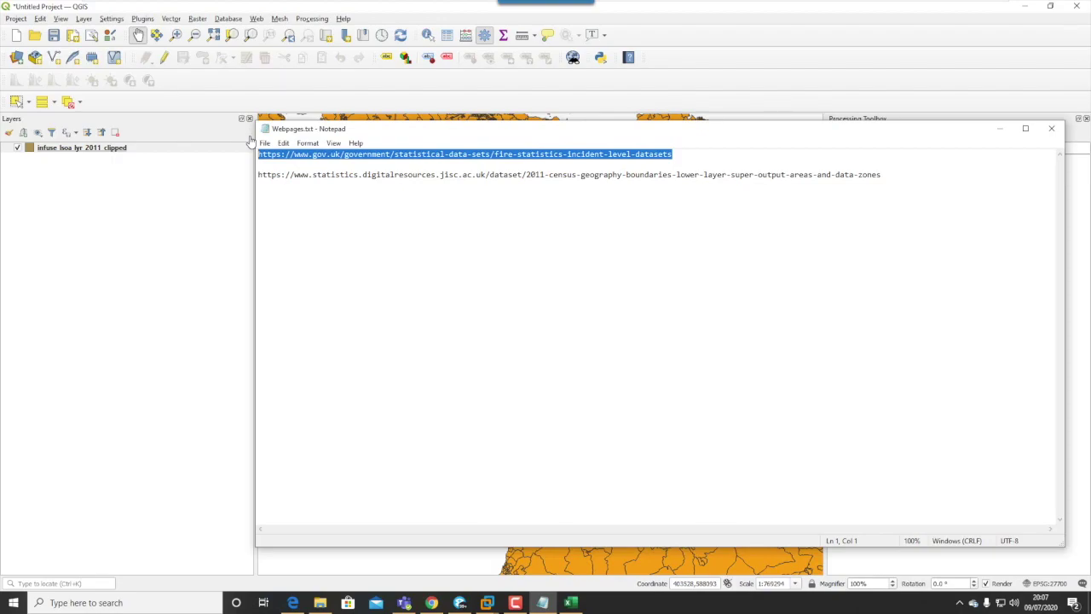
key(alt+Tab)
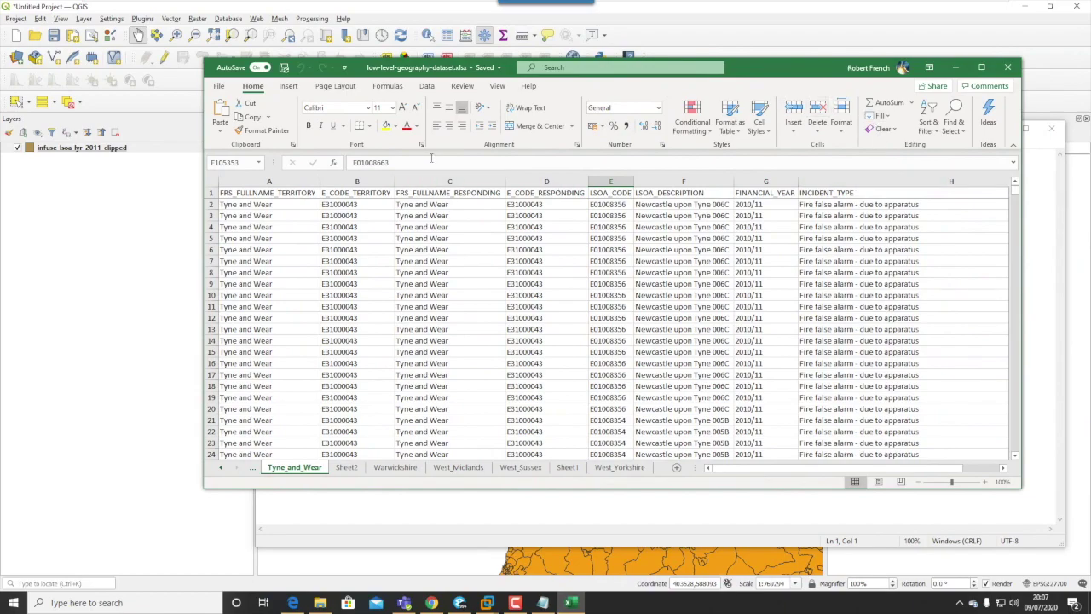
drag(204, 215, 108, 184)
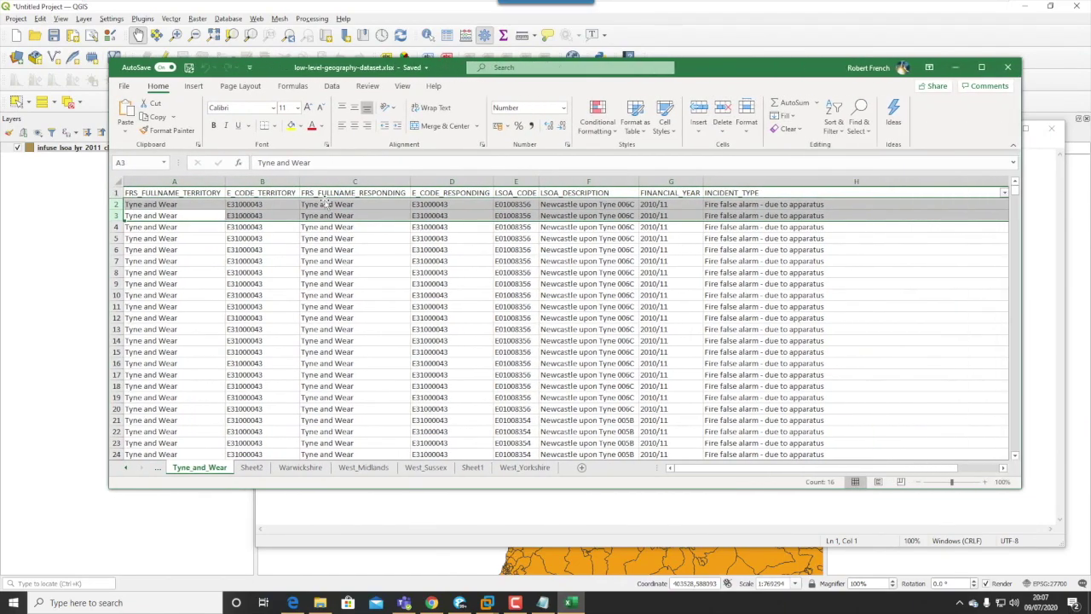
click(484, 246)
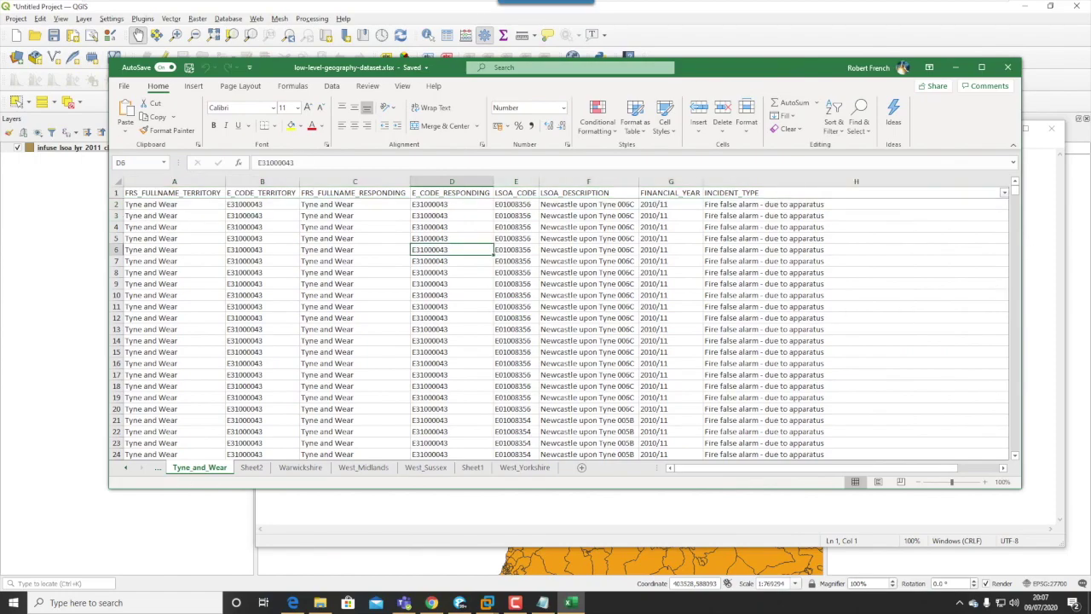
- Switch to Chrome and find the "Variable by variable – Scene Setting" section of the low level geography dataset guidance PDF
click(431, 603)
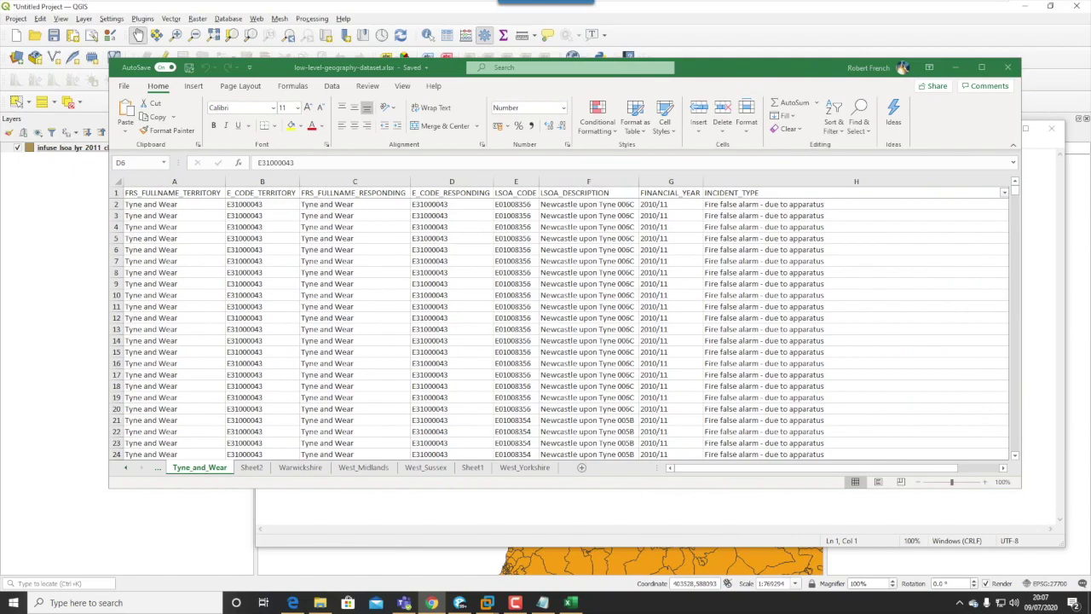
drag(1048, 7, 767, 1)
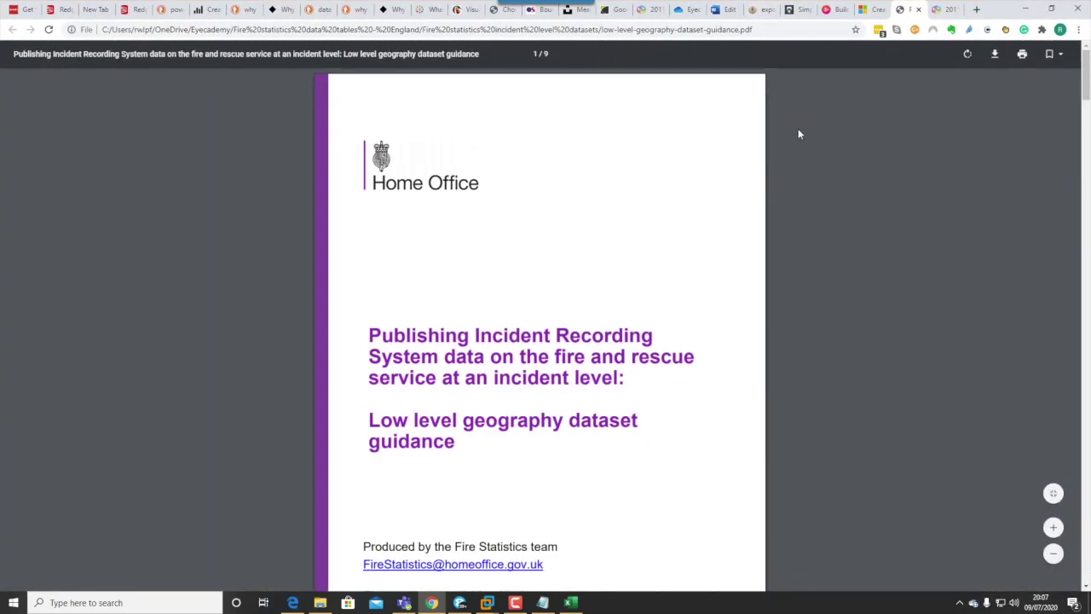
scroll(799, 134, down, 5)
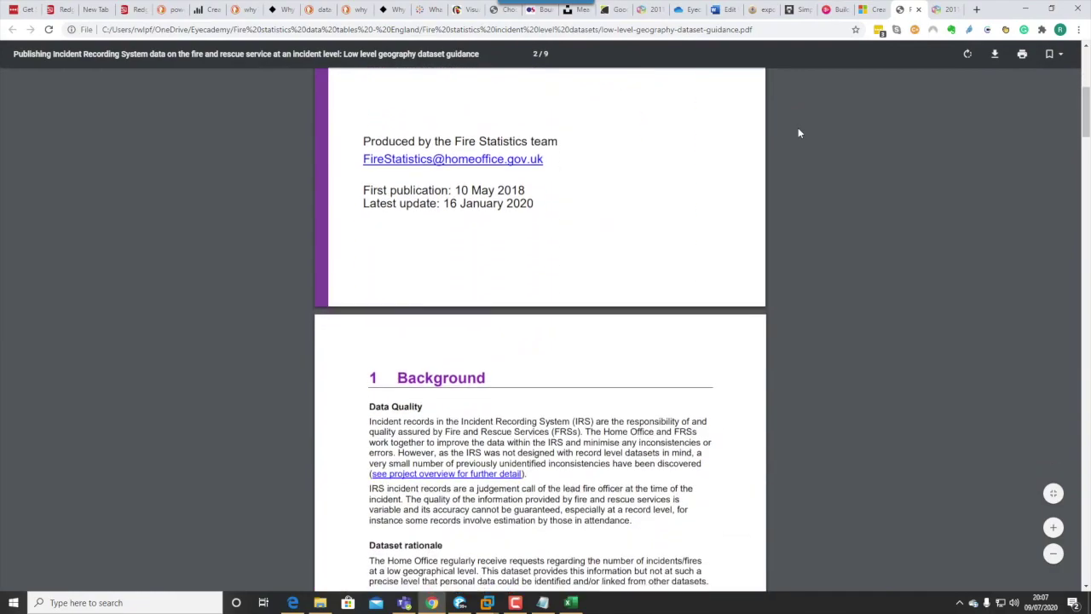
scroll(798, 132, down, 6)
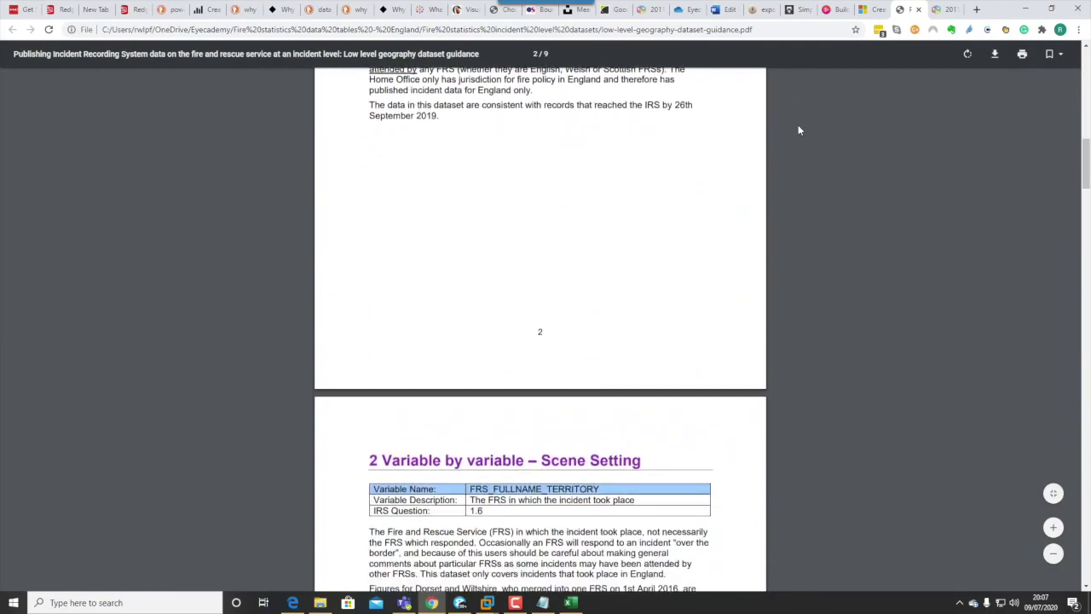
scroll(799, 130, down, 4)
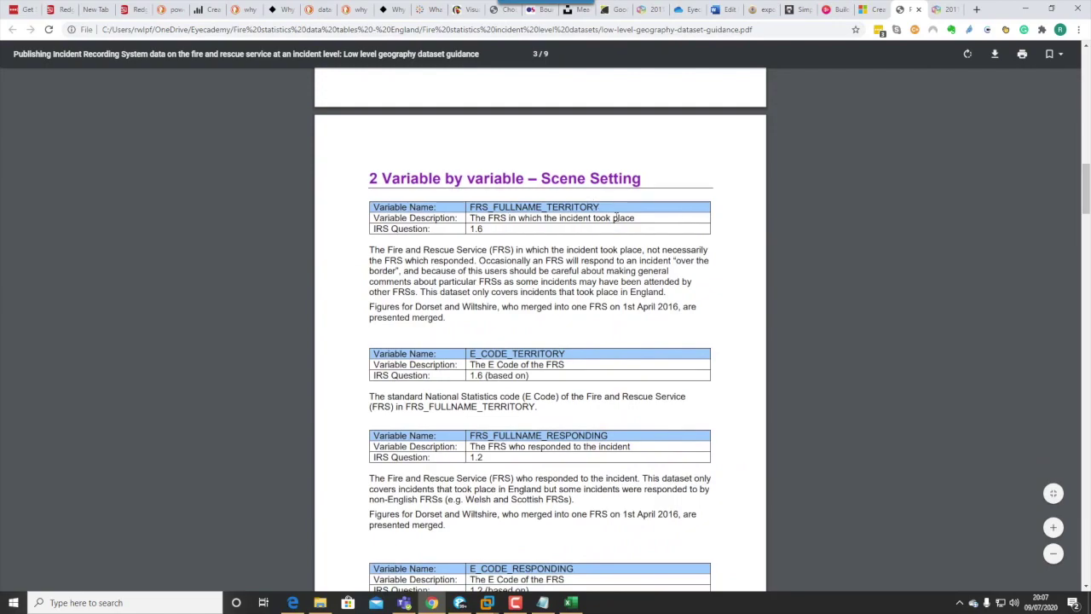
- Examine the LSOA_CODE, LSOA_DESCRIPTION and FINANCIAL_YEAR definitions in the guidance, and move the browser window aside to uncover the workbook
scroll(615, 217, down, 5)
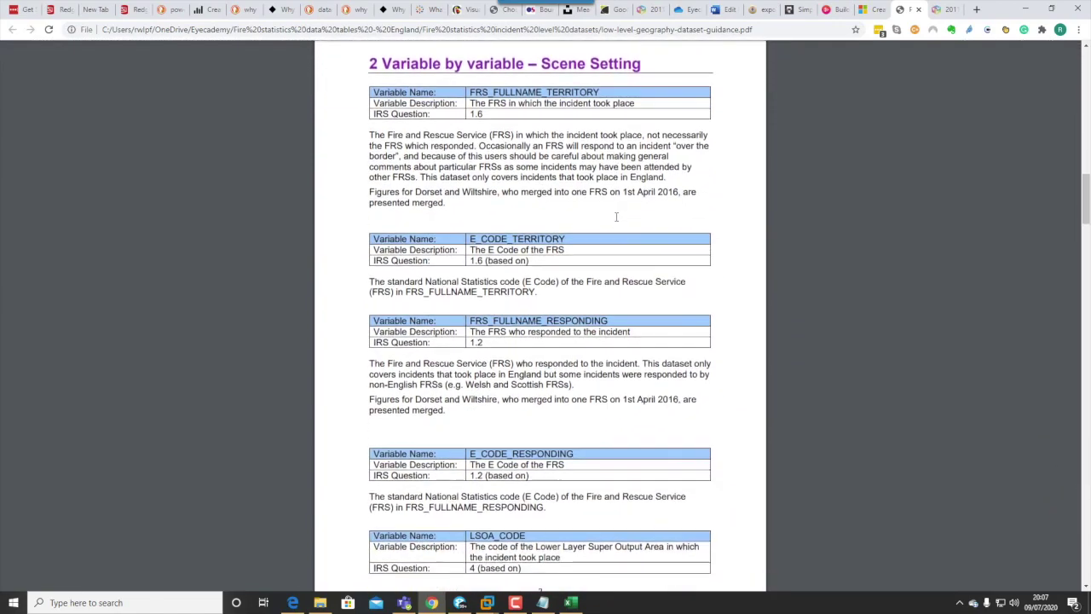
scroll(620, 215, down, 5)
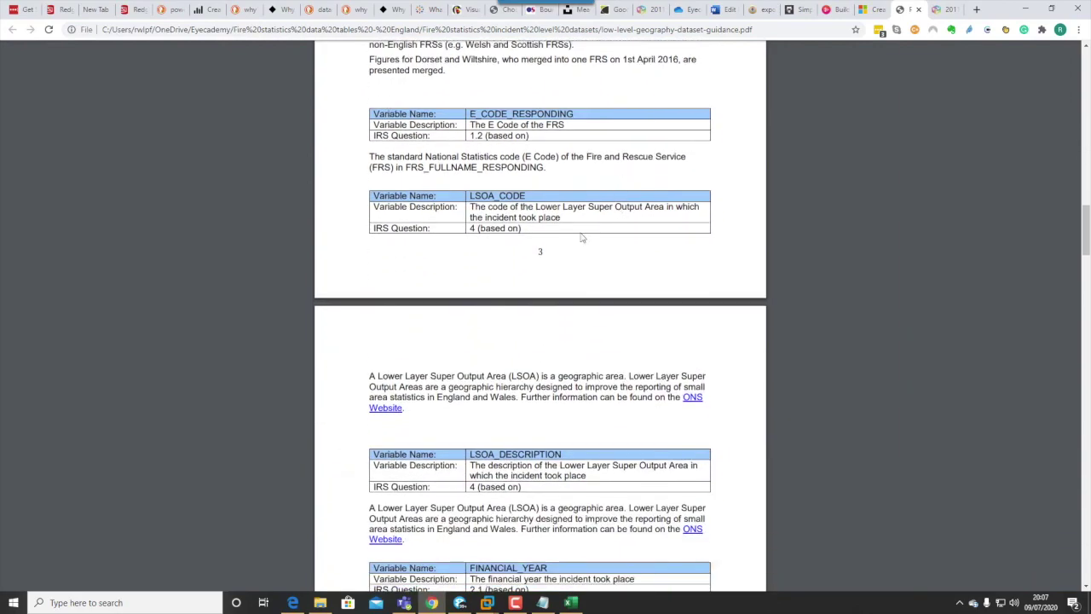
drag(536, 206, 471, 195)
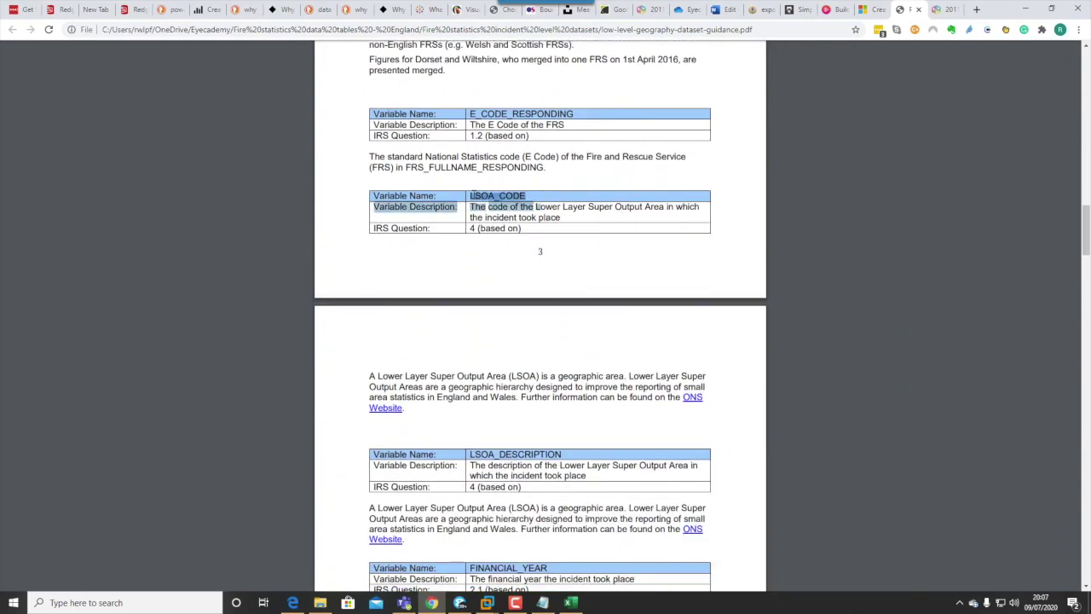
click(579, 224)
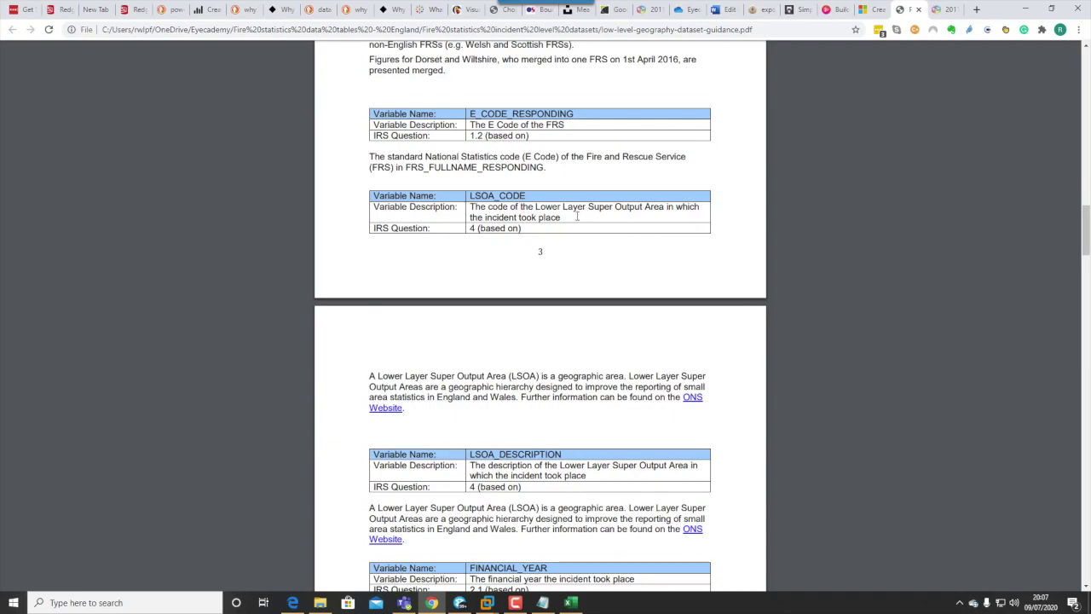
scroll(577, 216, down, 2)
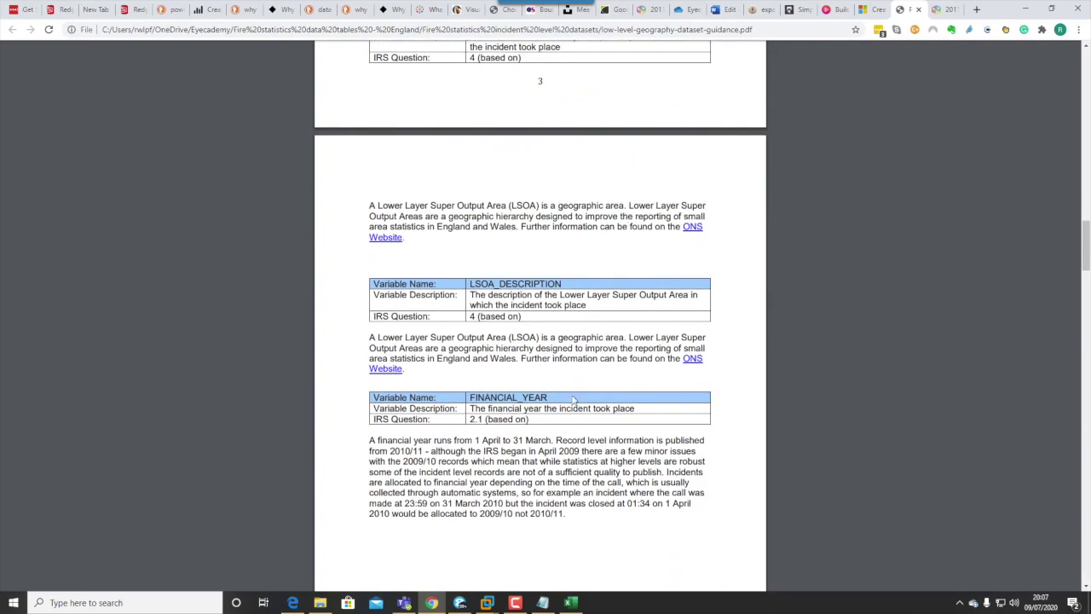
click(1051, 8)
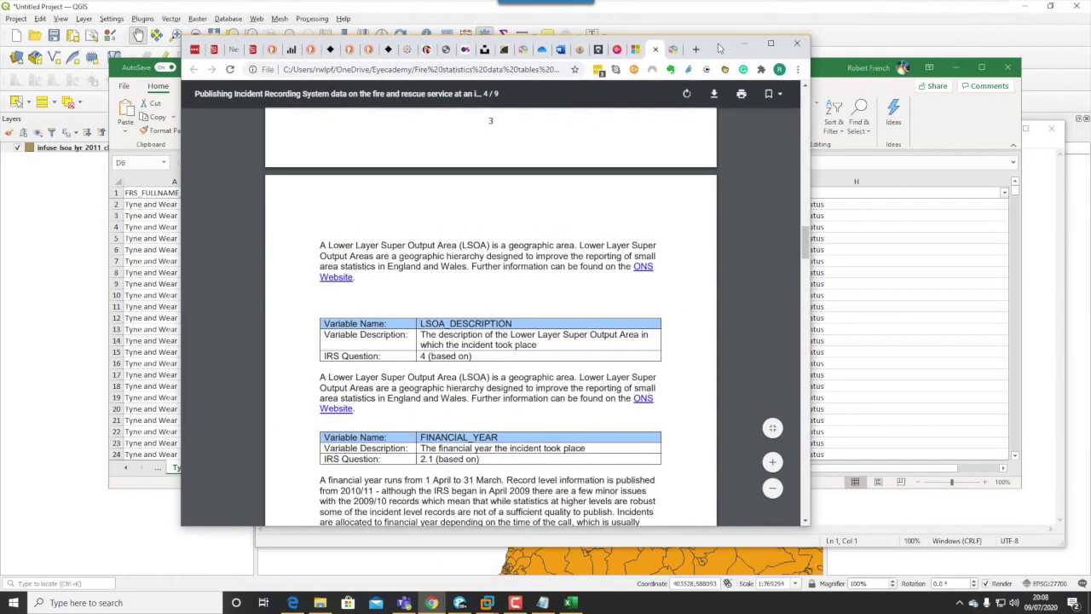
drag(721, 49, 1090, 157)
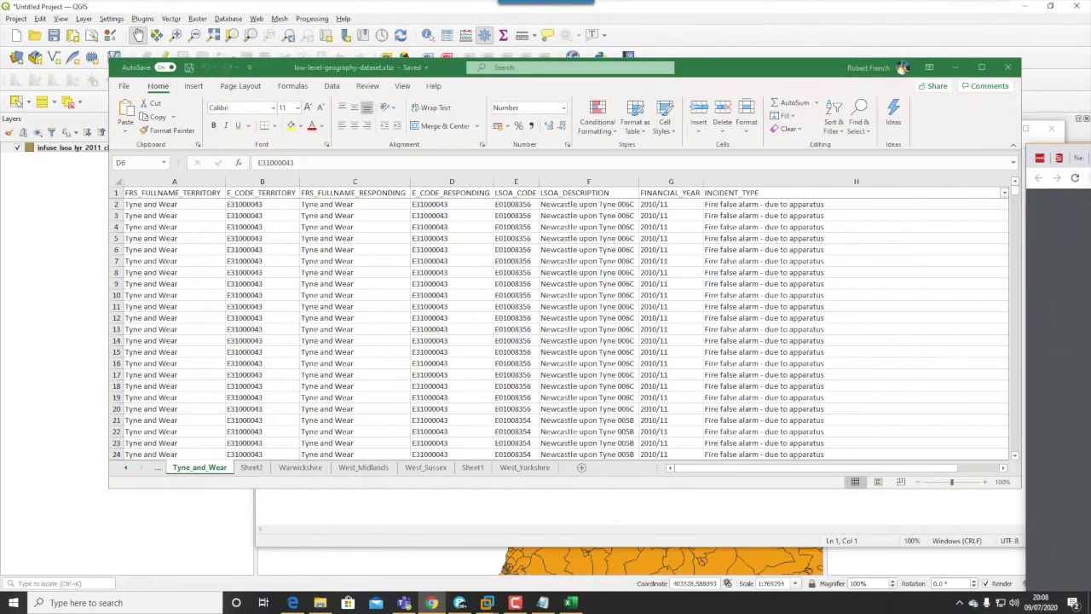
- Examine the first record of the Tyne_and_Wear sheet column by column, from FRS_FULLNAME_TERRITORY through LSOA_CODE to INCIDENT_TYPE
click(180, 204)
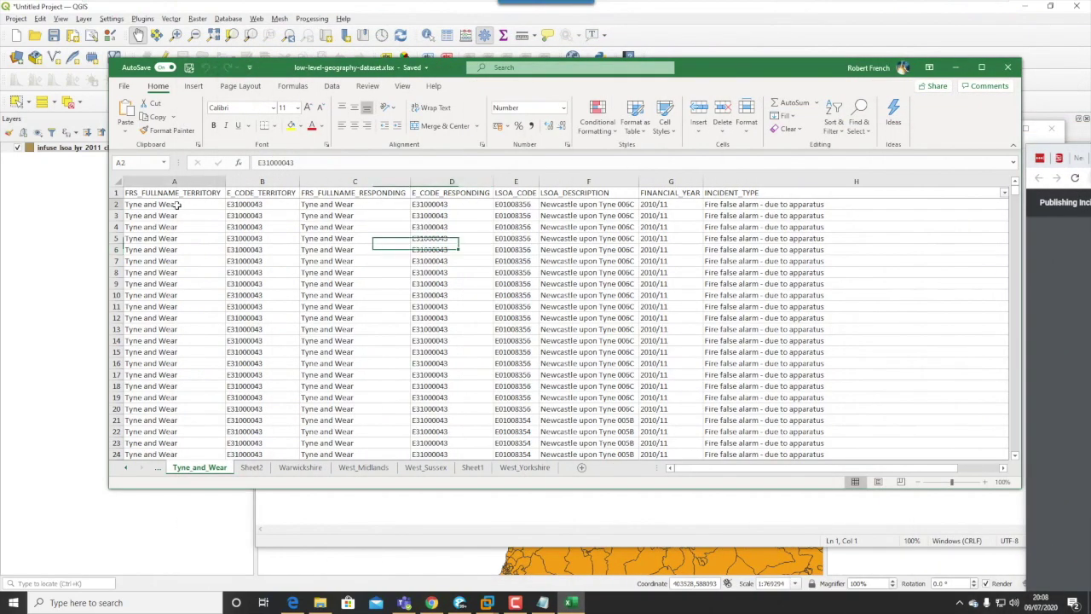
click(240, 204)
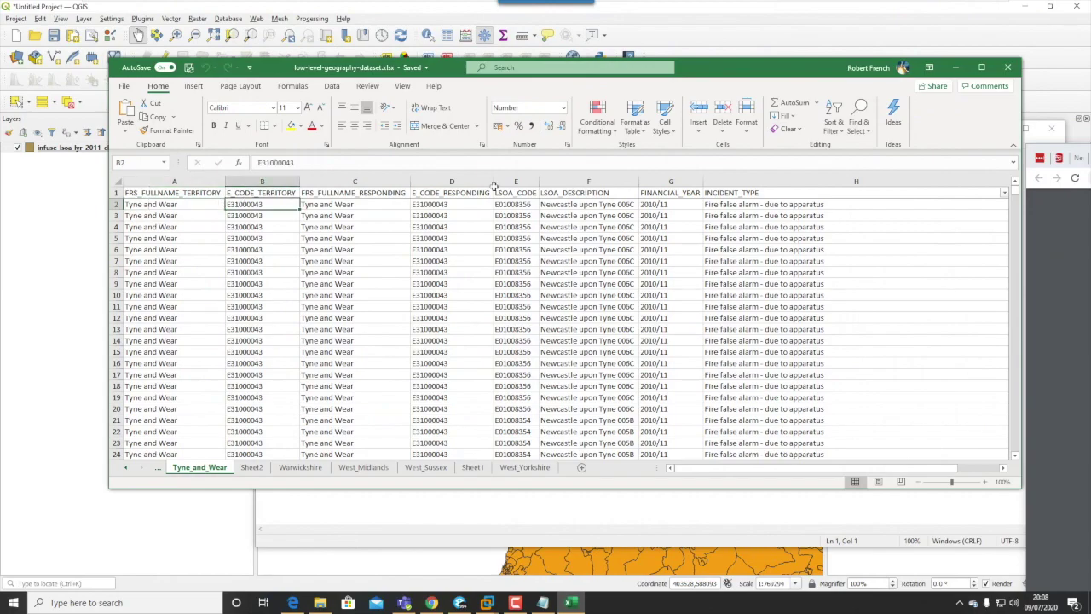
click(349, 205)
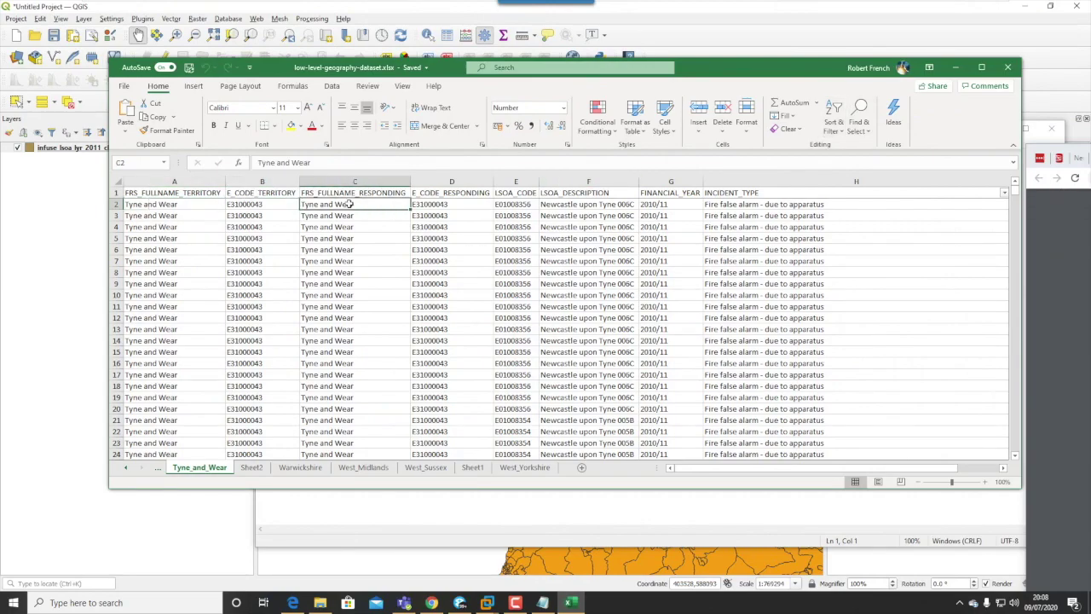
key(Right)
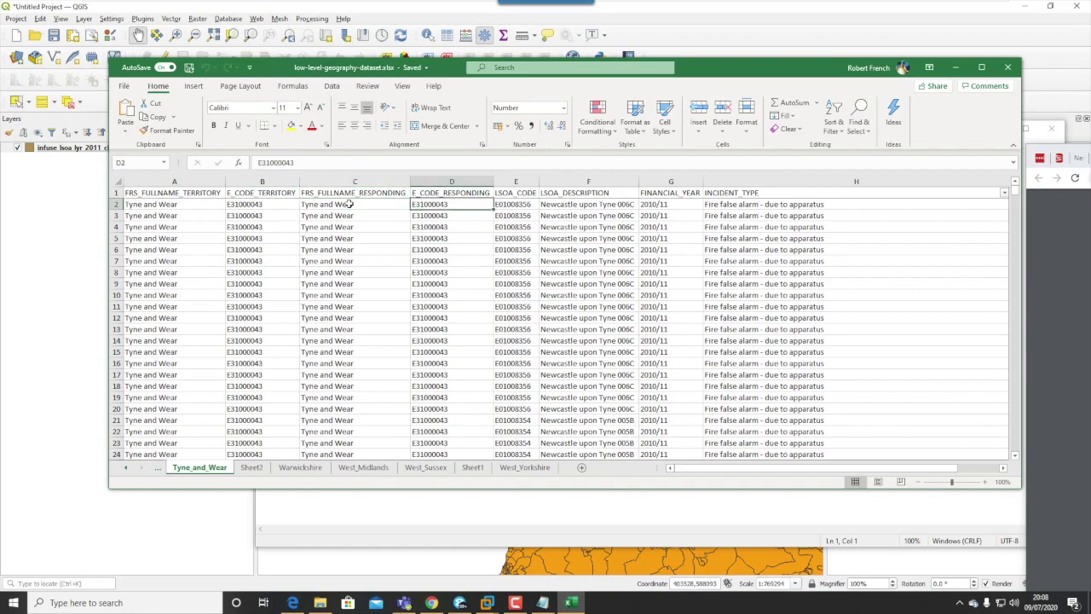
key(Right)
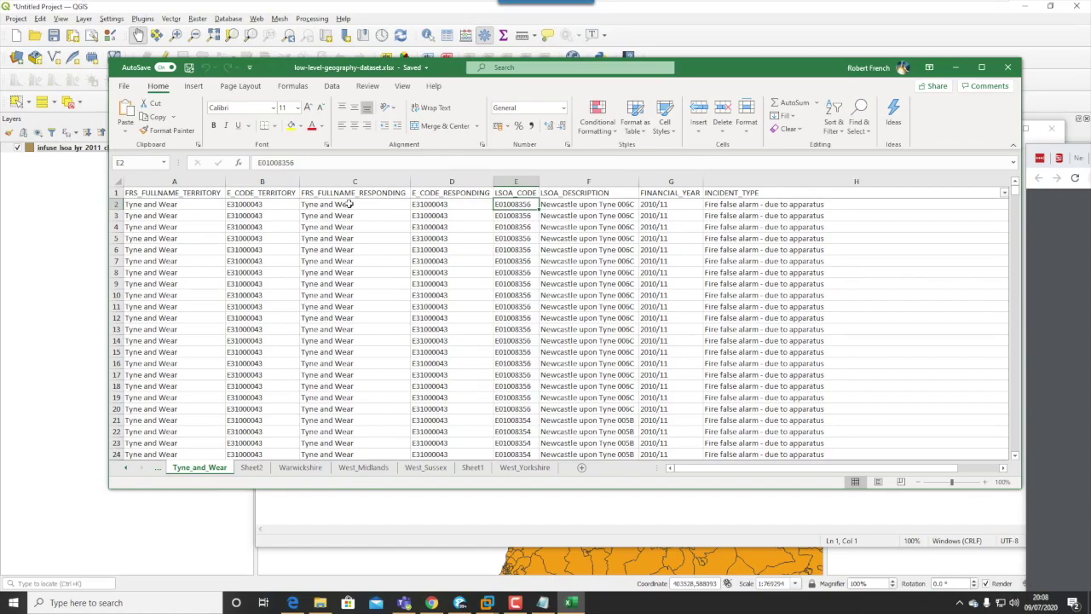
drag(688, 83, 653, 60)
click(558, 180)
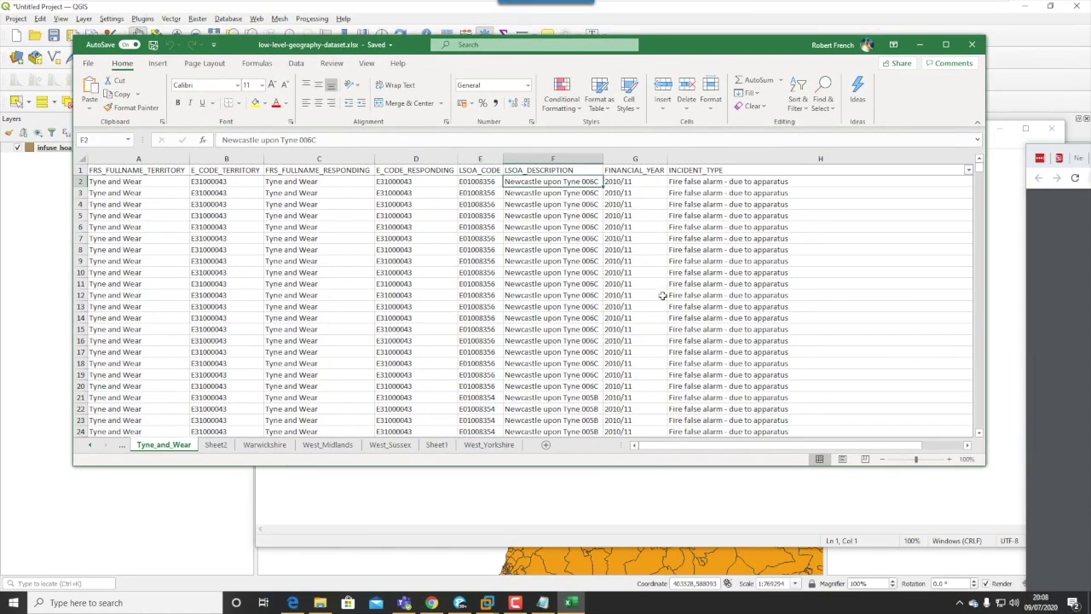
click(647, 182)
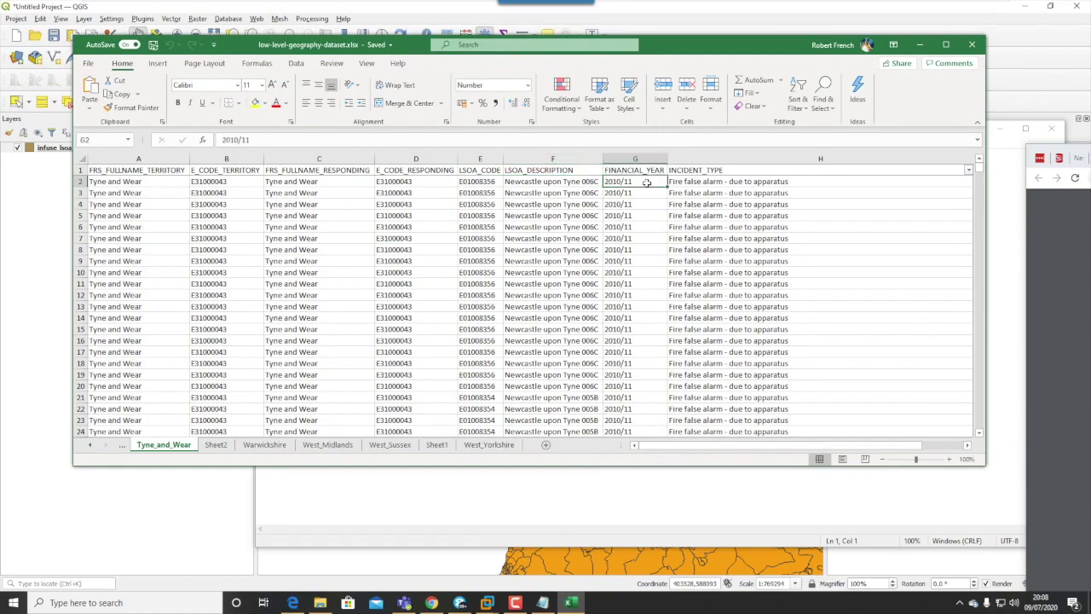
click(755, 181)
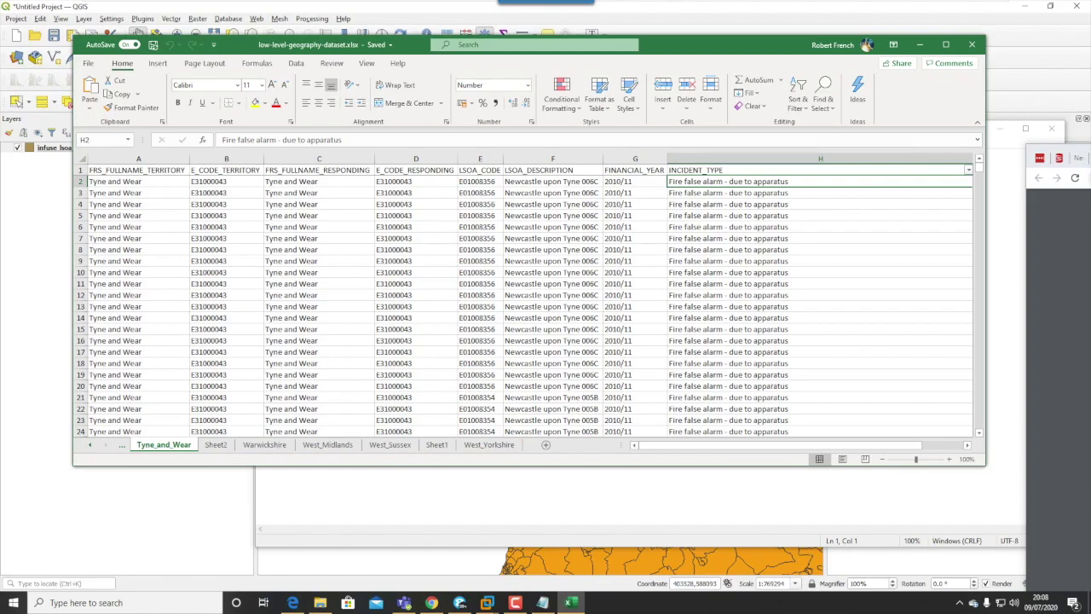
- Switch to Chrome to read through the rest of the dataset guidance, and move the browser window aside to uncover the workbook
key(alt+Tab)
scroll(645, 307, down, 10)
scroll(645, 307, up, 4)
scroll(645, 309, down, 8)
scroll(643, 301, down, 5)
drag(835, 31, 1090, 133)
- Look further down the Tyne_and_Wear incident records and select the LSOA_CODE cell in row 48
scroll(694, 250, down, 9)
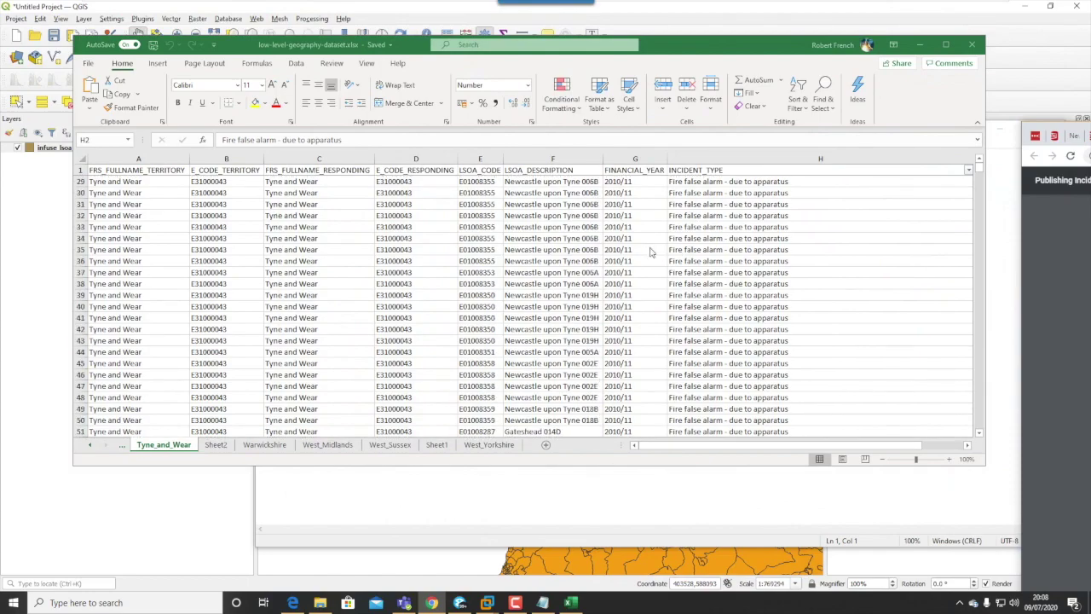
scroll(610, 260, down, 6)
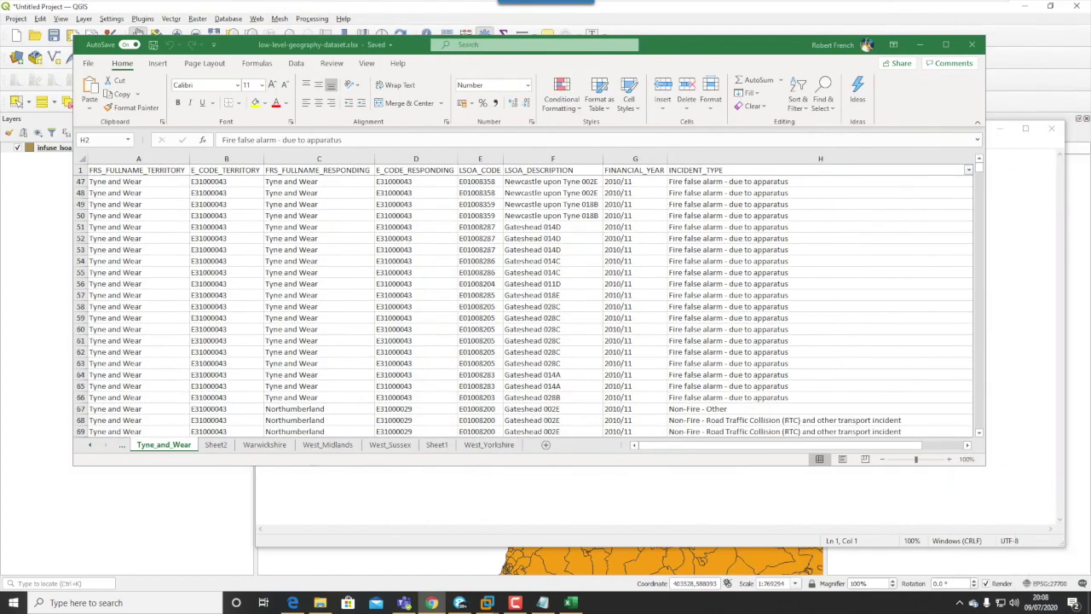
click(477, 194)
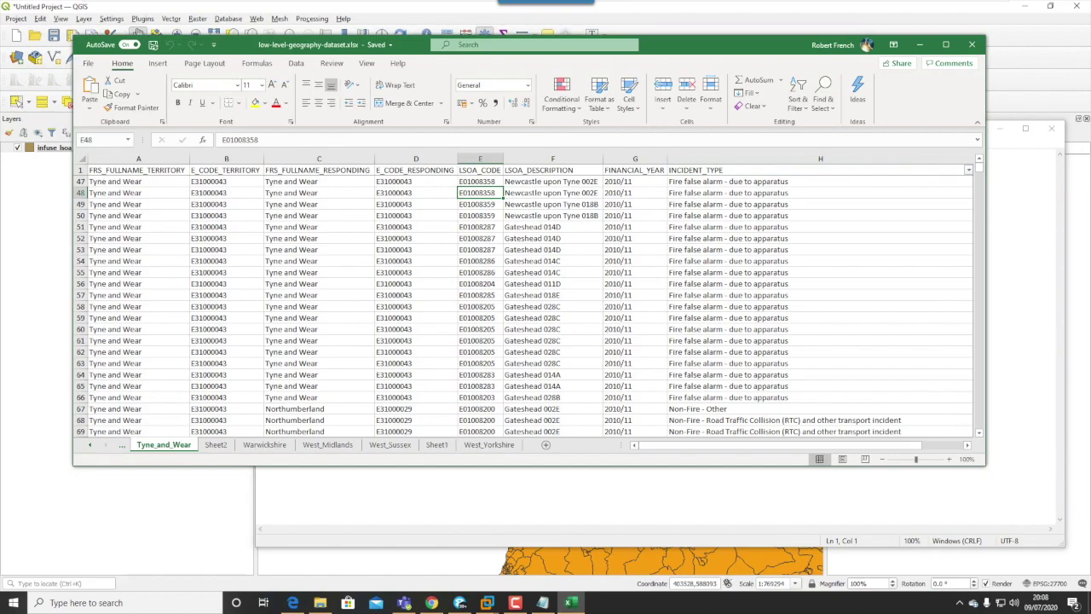
- Bring up the UK Data Service 2011 Census Geography boundaries page, widen its window, and highlight the unclipped "Features in Shapefile format" entry
drag(1090, 45, 787, 42)
click(741, 43)
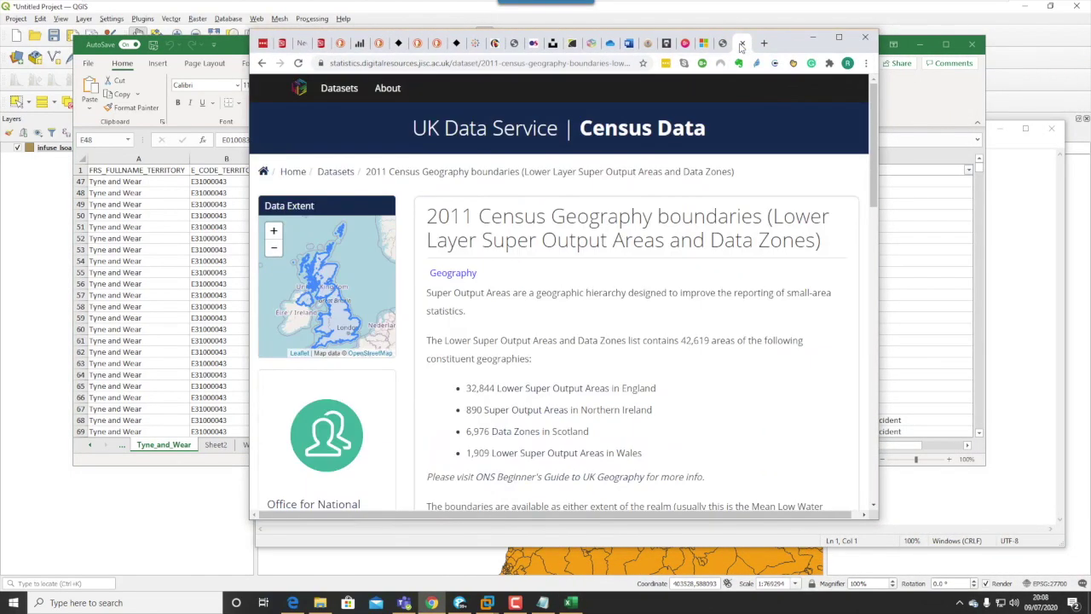
drag(796, 46, 722, 35)
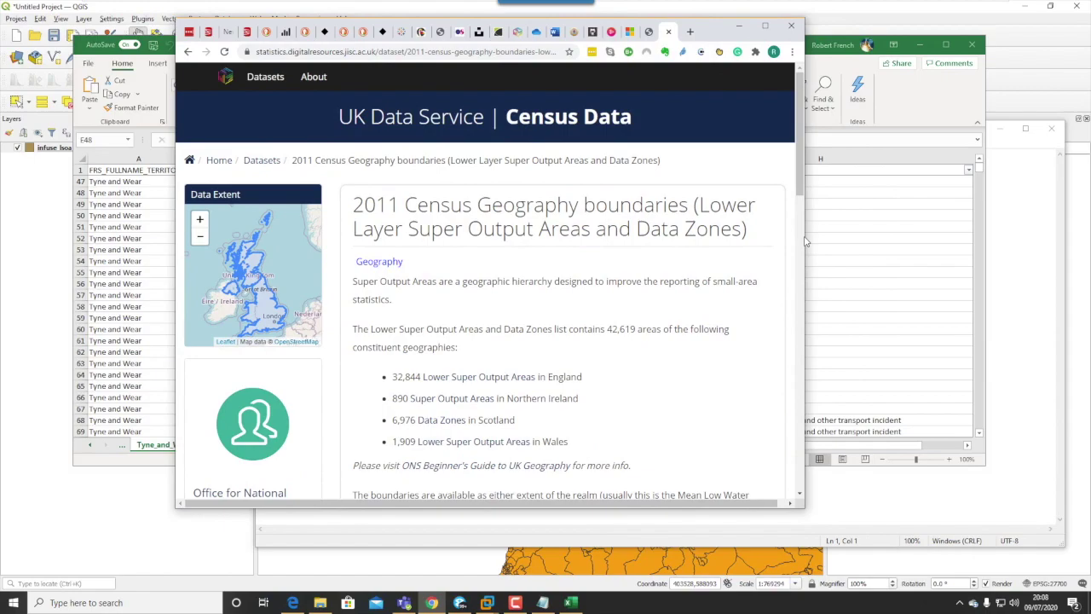
drag(806, 242, 878, 225)
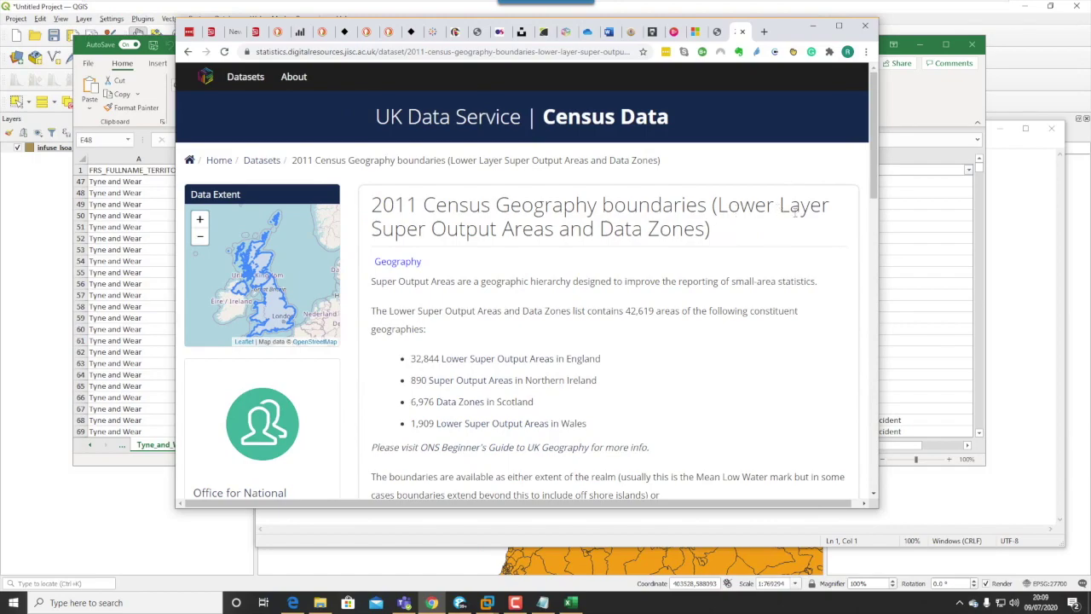
scroll(486, 232, down, 4)
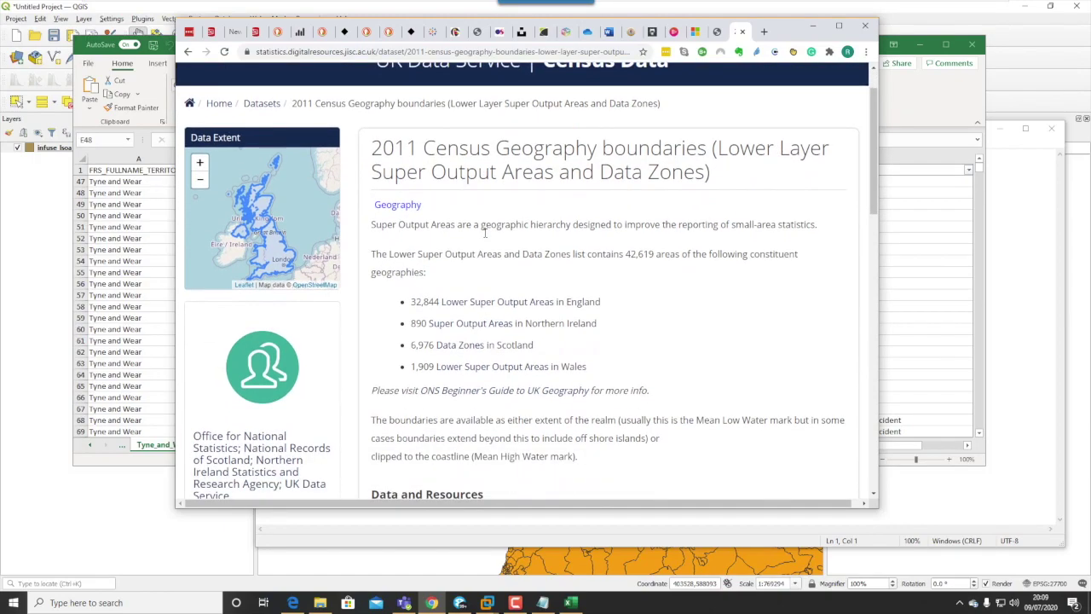
scroll(585, 248, down, 2)
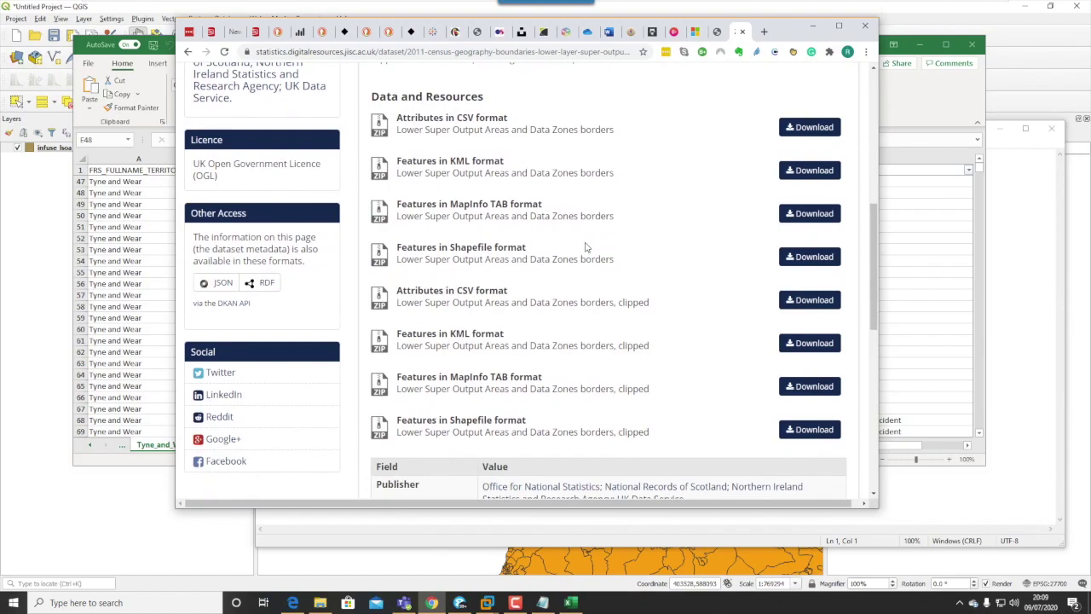
drag(551, 249, 397, 248)
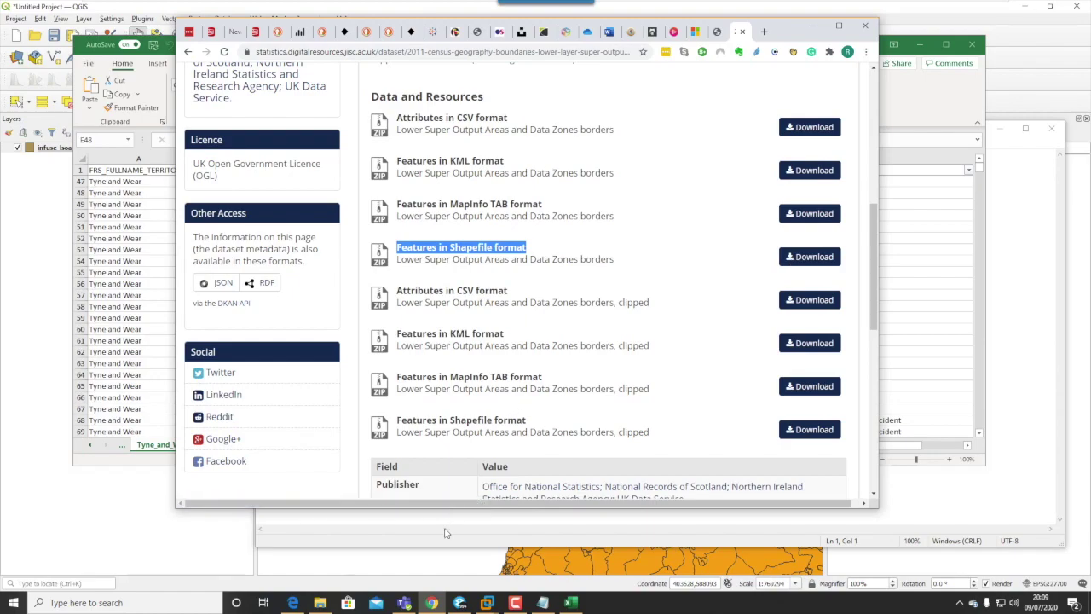
- Switch to File Explorer and open the extracted infuse_lsoa_lyr_2011_clipped folder in C:\Demo
click(190, 536)
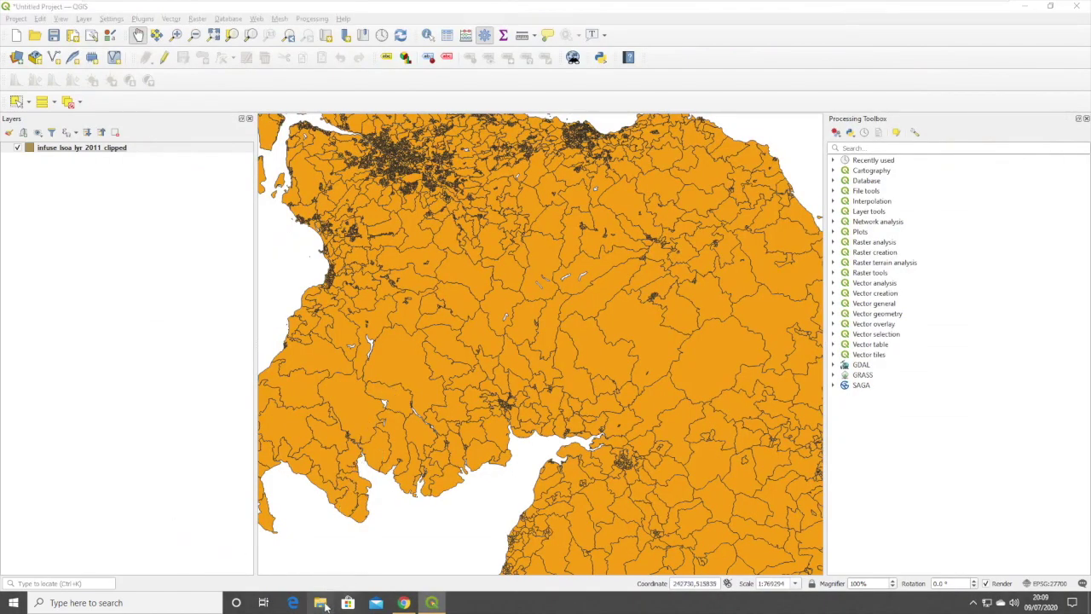
click(321, 603)
click(323, 603)
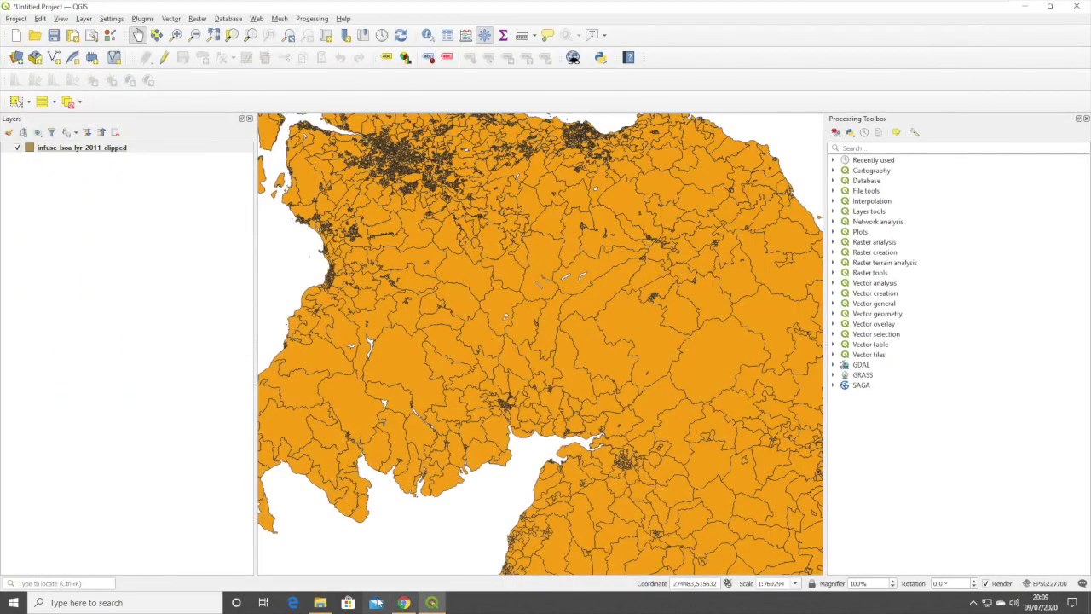
click(327, 603)
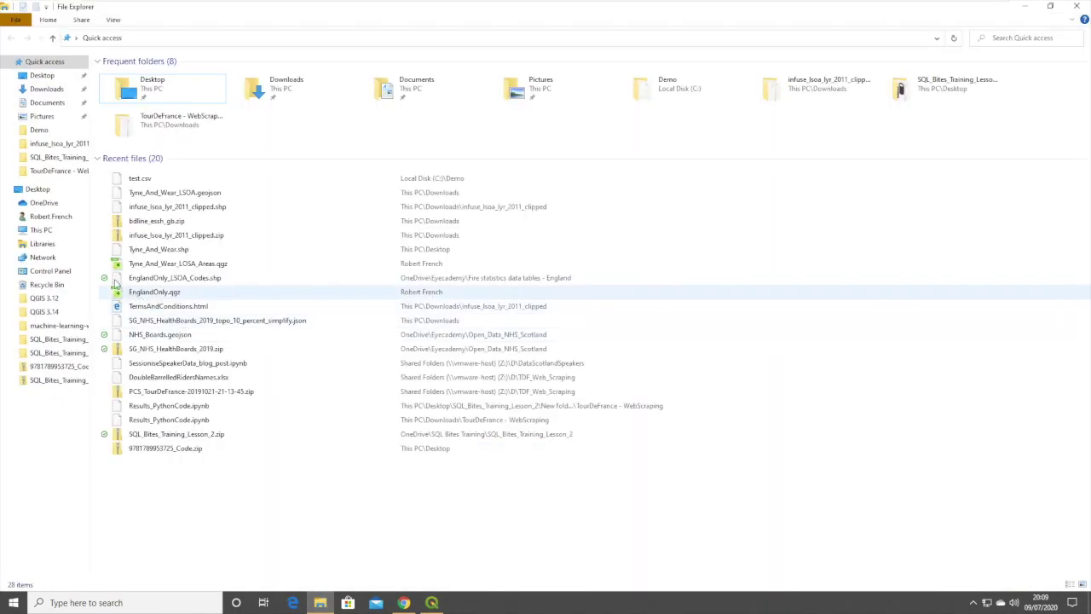
click(38, 230)
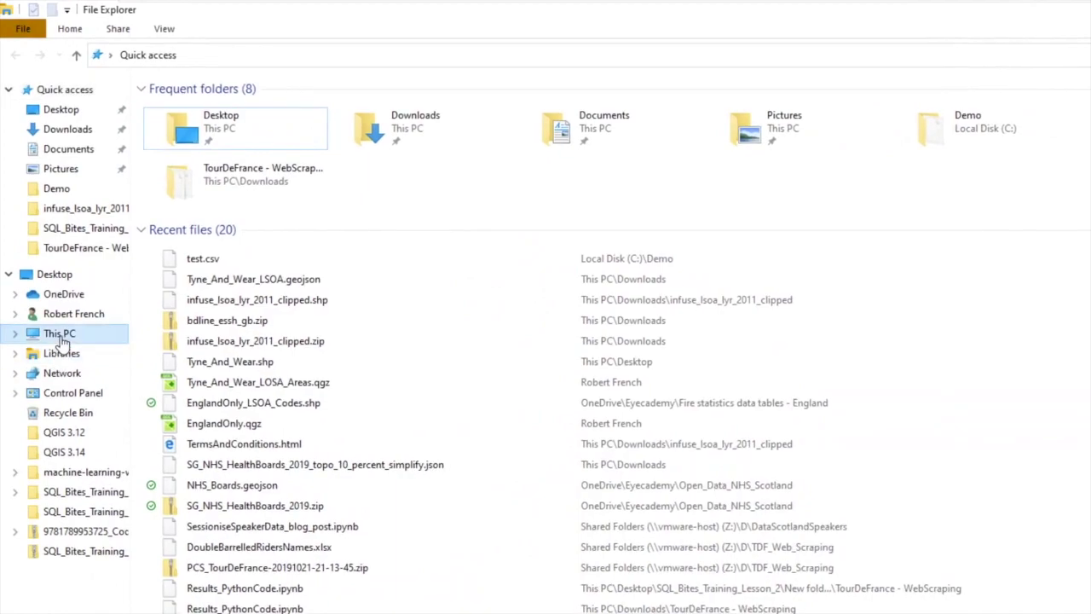
double_click(242, 244)
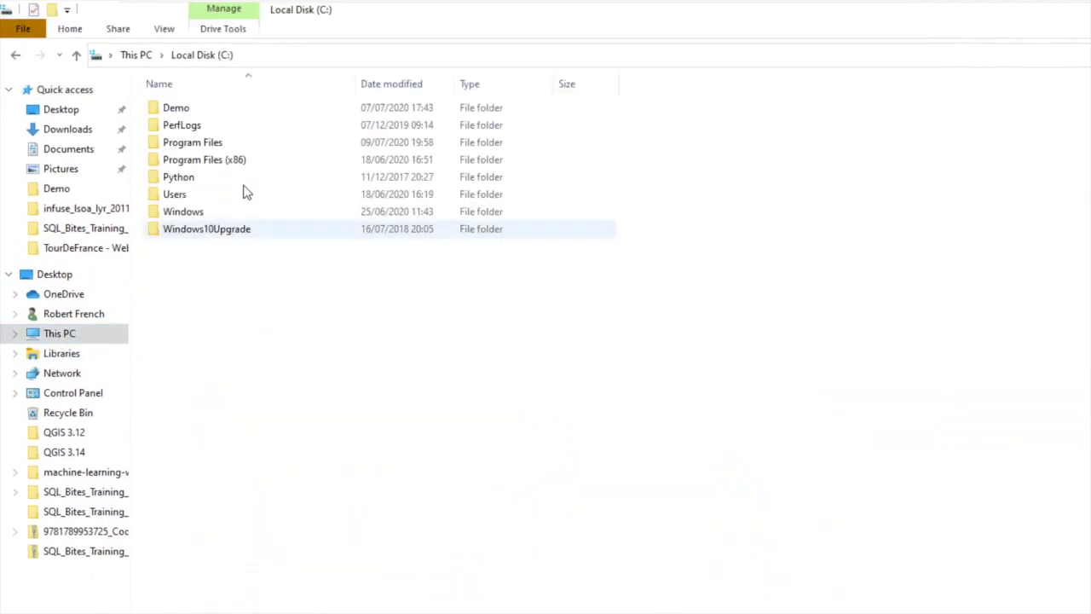
double_click(182, 111)
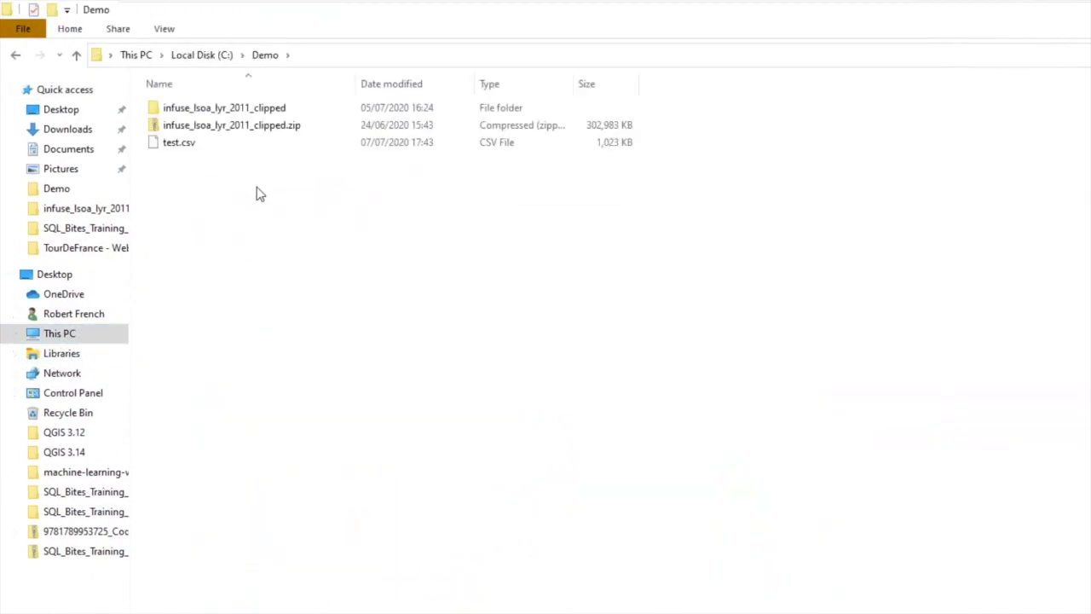
click(265, 129)
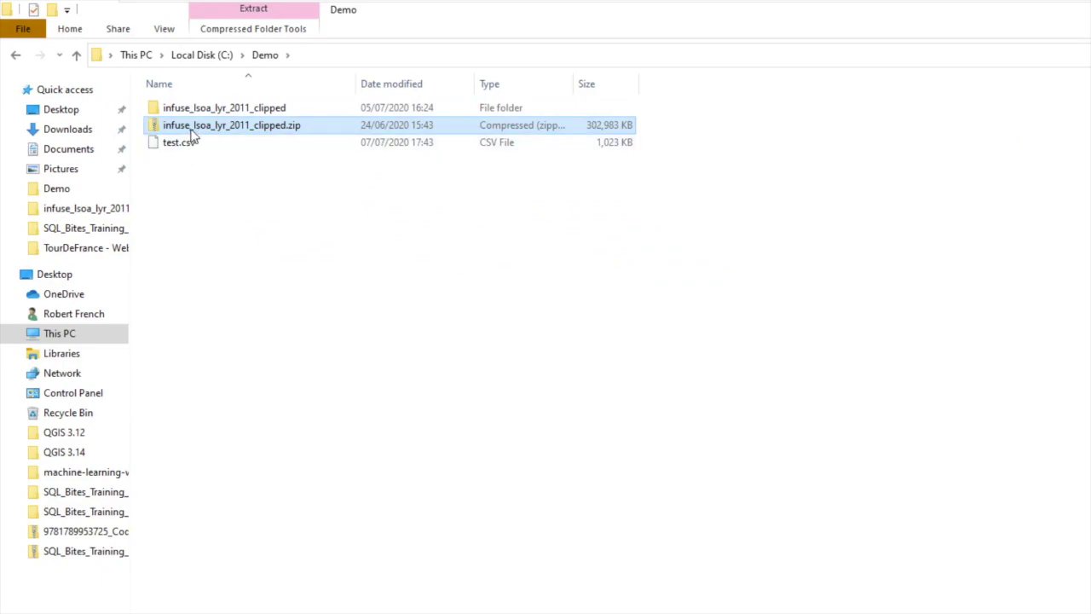
double_click(272, 109)
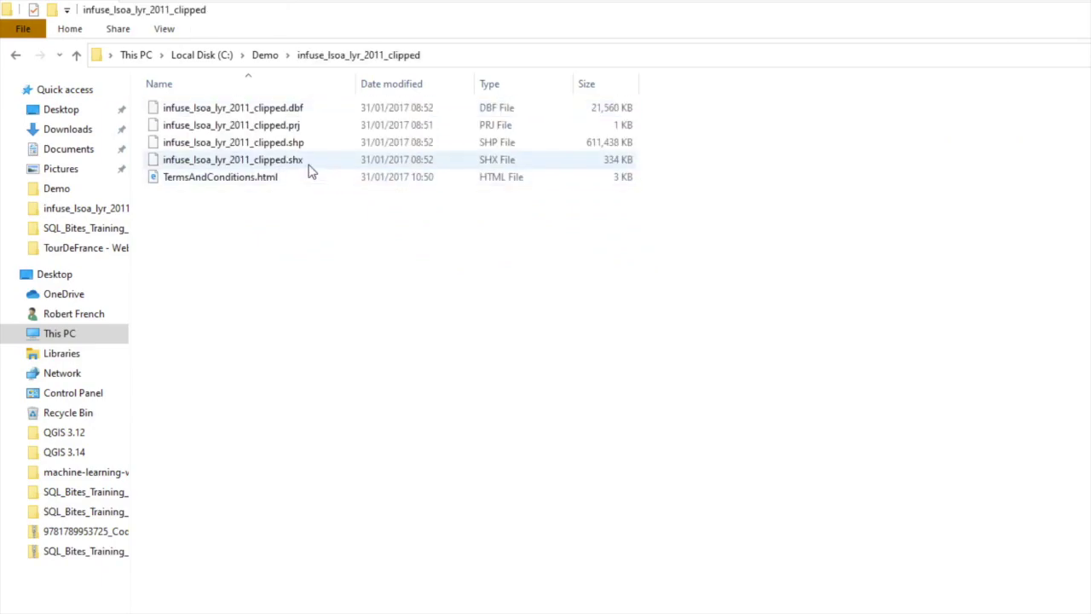
- Select the four shapefile component files (dbf, prj, shp, shx), single out TermsAndConditions.html, and restore the folder window to a smaller size
click(307, 168)
drag(307, 168, 292, 112)
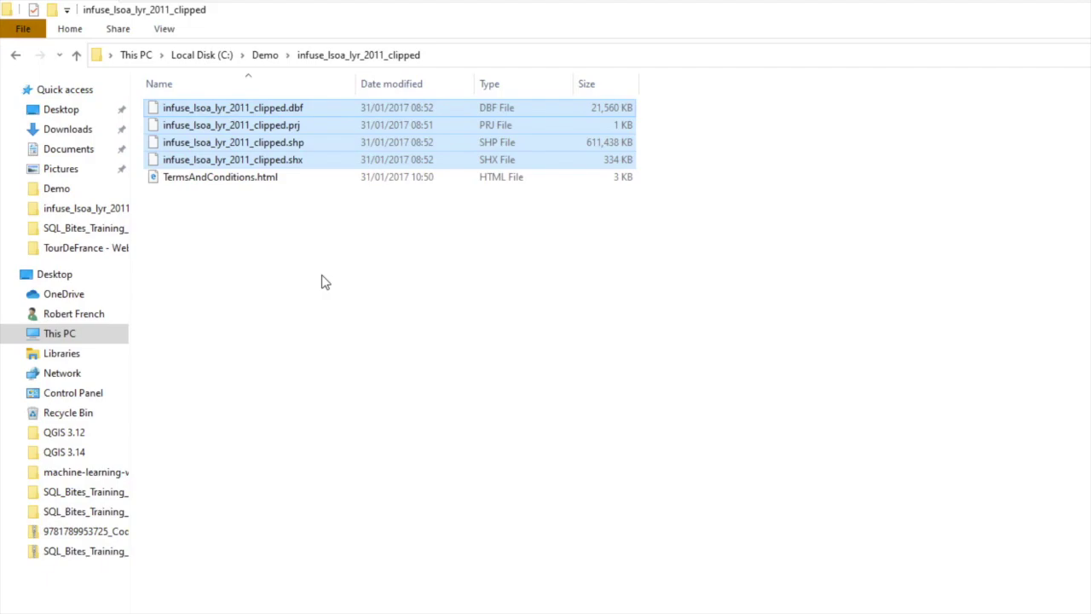
click(257, 185)
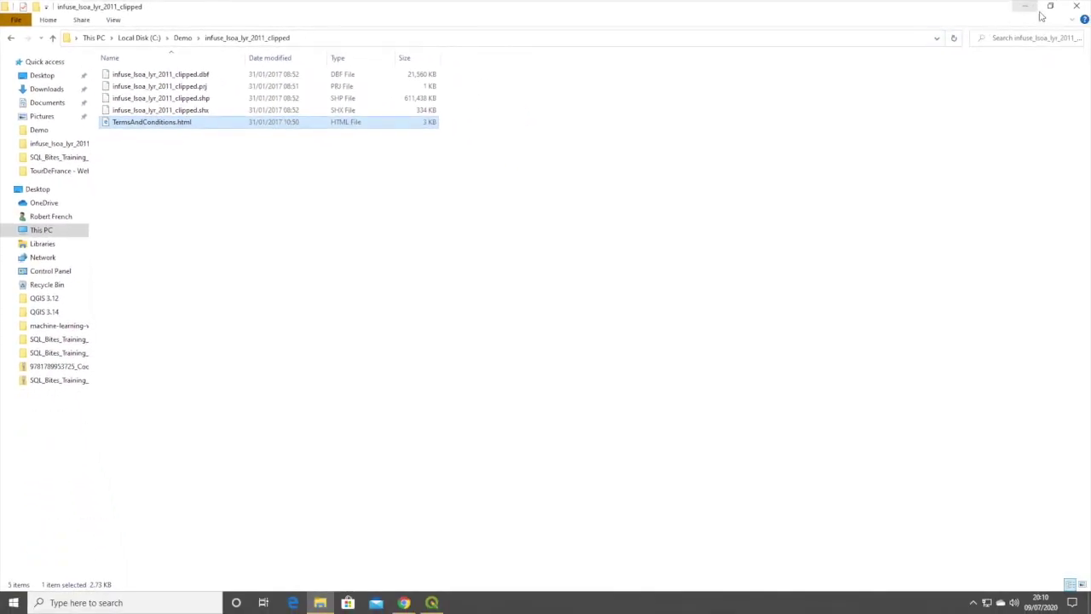
click(1049, 7)
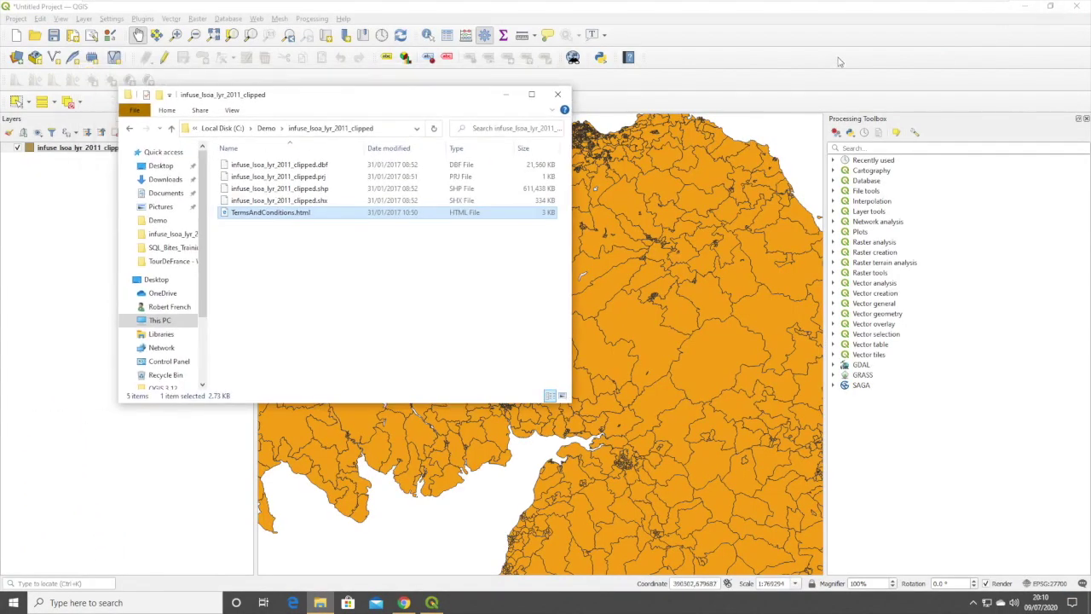
- Return to QGIS and pan the LSOA boundaries northwards to central Scotland
click(868, 79)
drag(598, 208, 588, 384)
drag(577, 280, 680, 235)
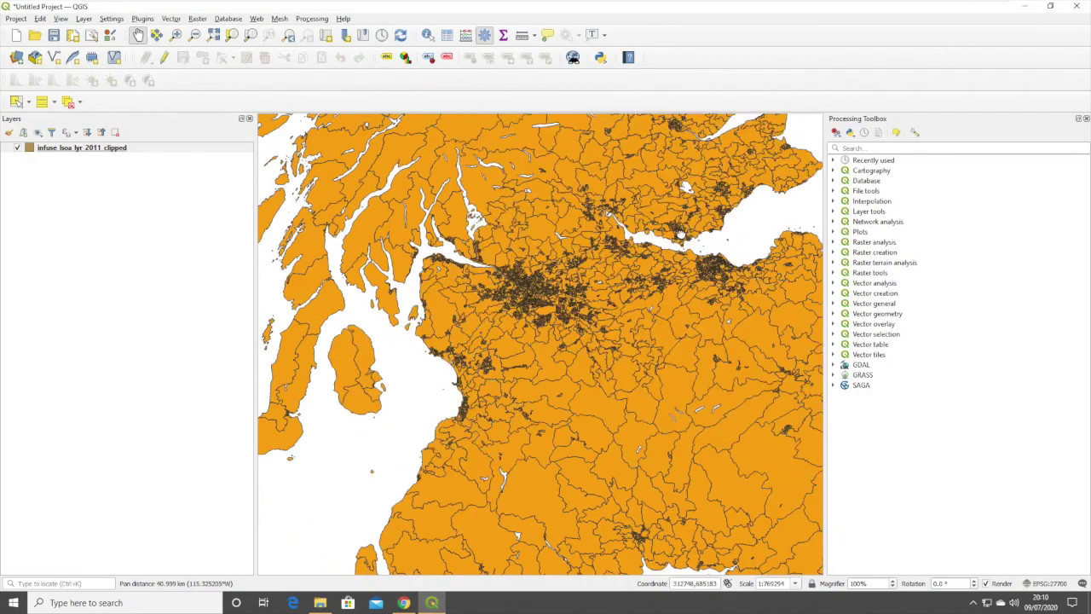
drag(662, 315, 644, 341)
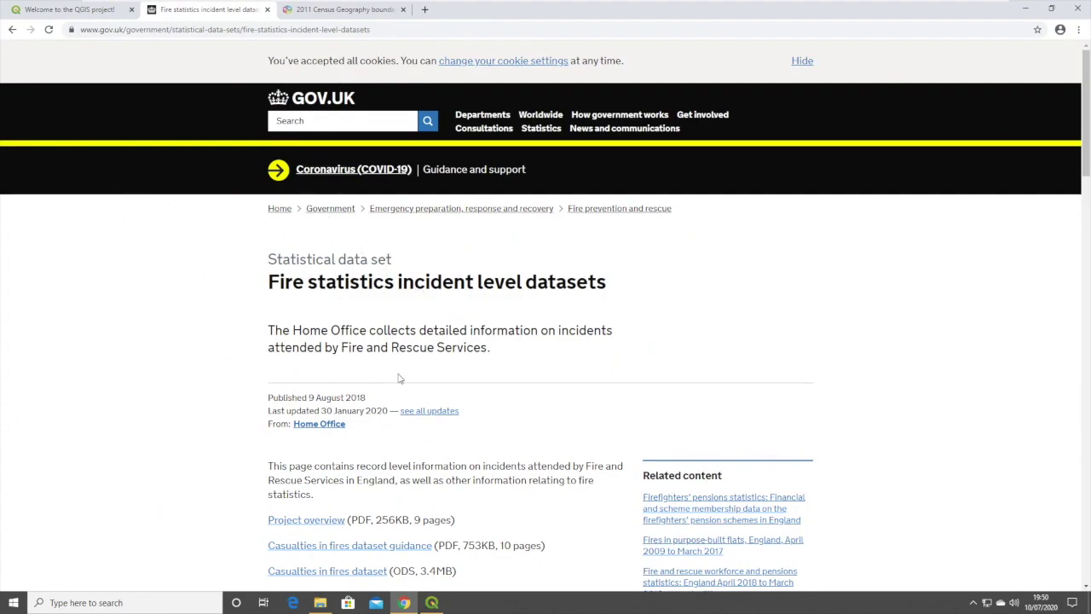
- Look through the GOV.UK fire statistics incident level datasets page down to the low level geography dataset and its guidance
scroll(399, 377, down, 3)
scroll(399, 378, down, 1)
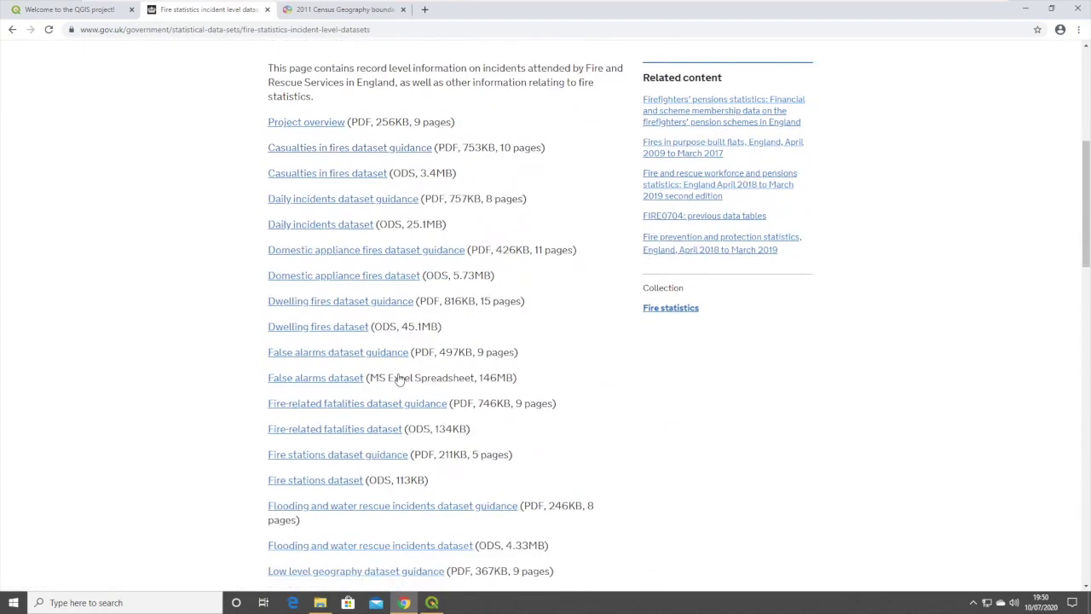
scroll(399, 377, down, 1)
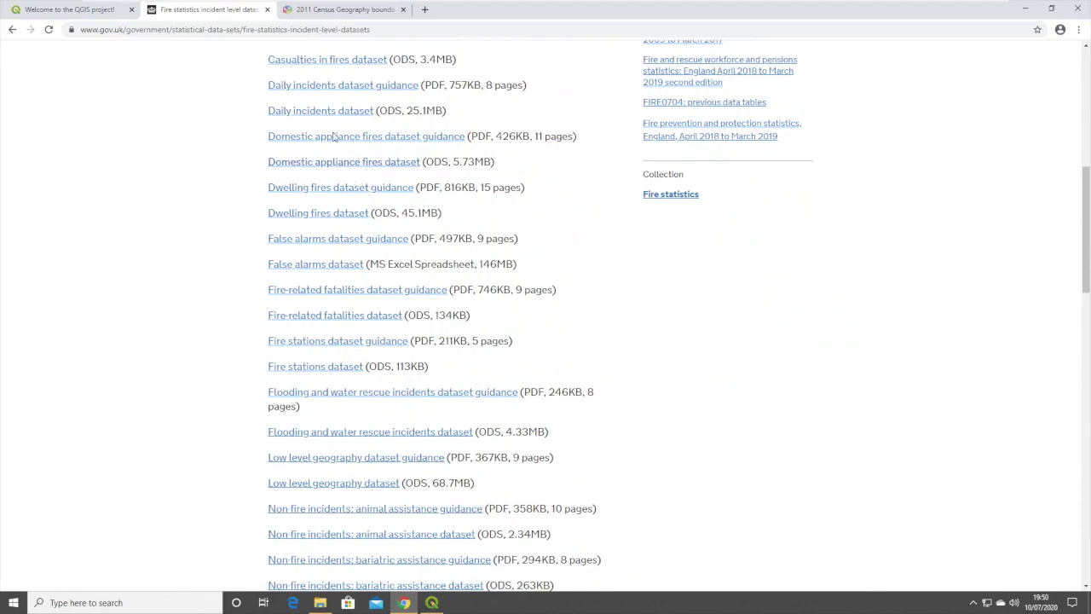
- Bring up the 2011 Census Geography boundaries page and find its Data and Resources downloads
click(319, 11)
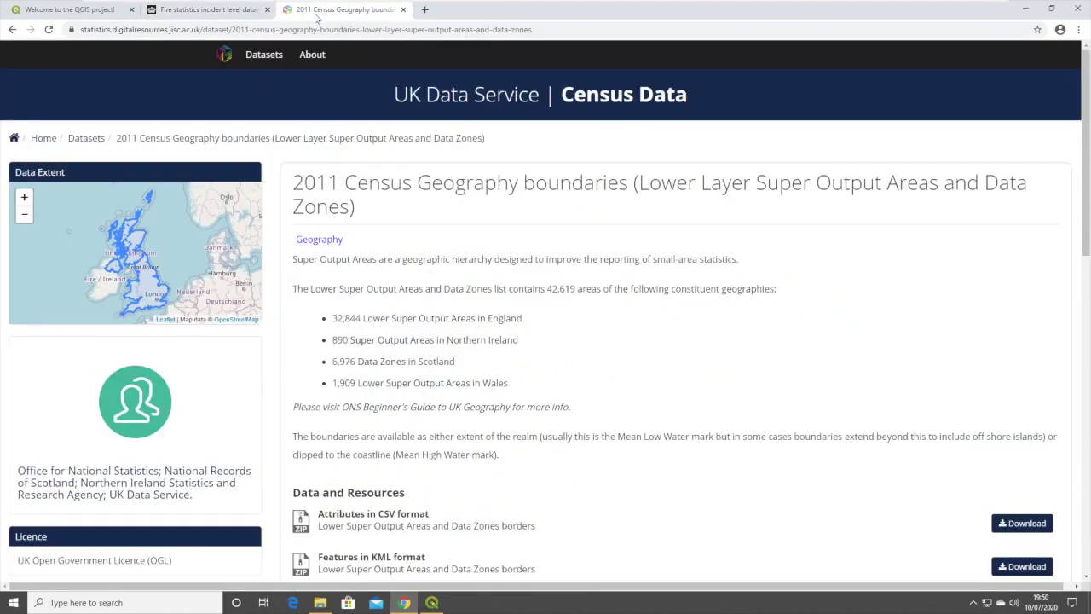
scroll(548, 259, down, 1)
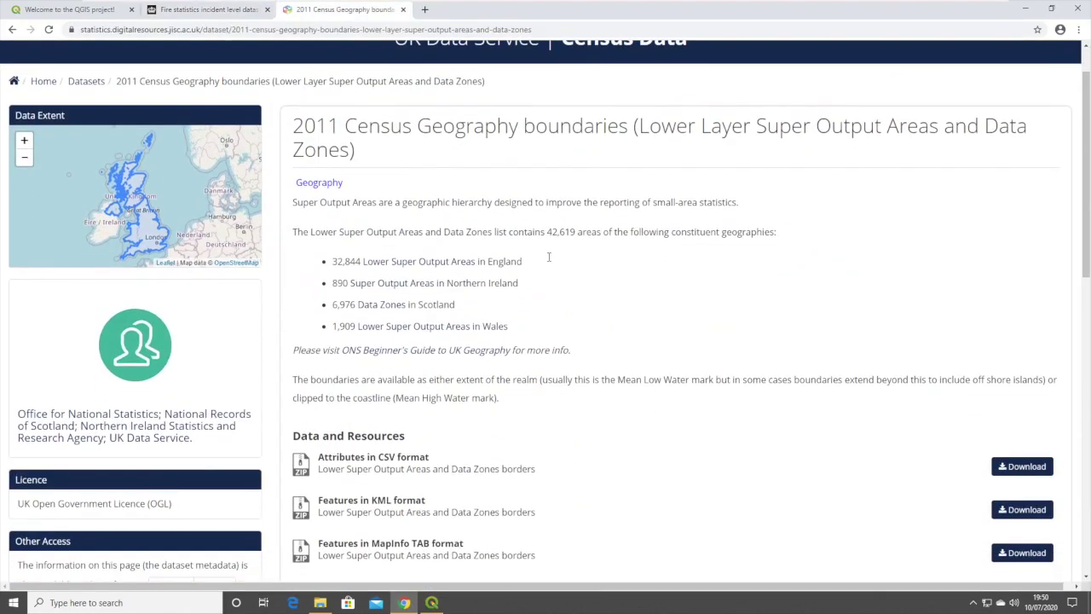
scroll(577, 316, down, 2)
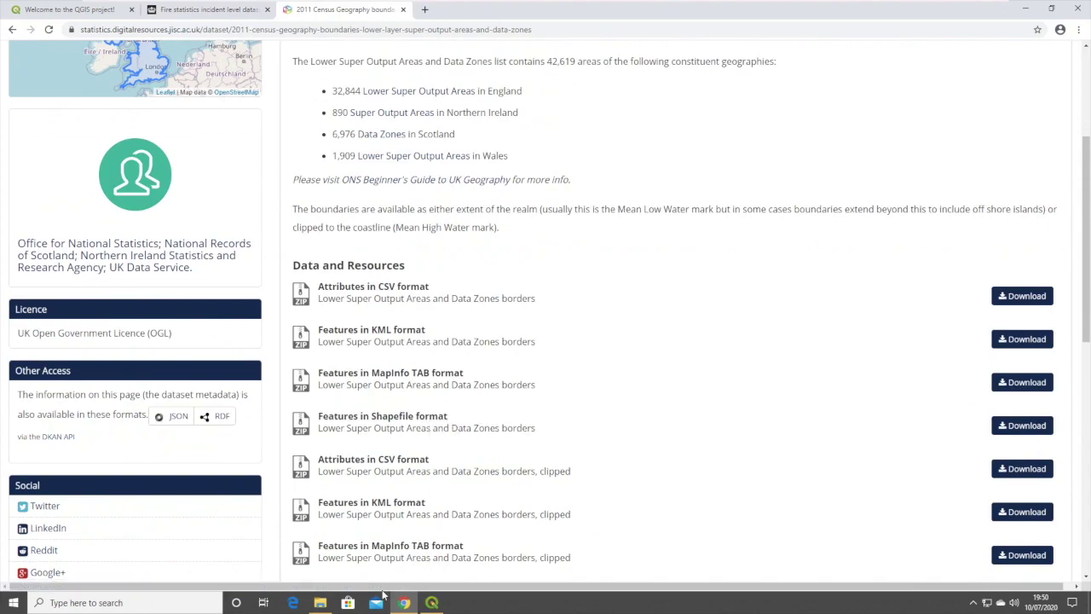
- Show the downloaded infuse_lsoa_lyr_2011_clipped.zip in the Demo folder, look inside its extracted folder, and return to the boundaries page
click(321, 604)
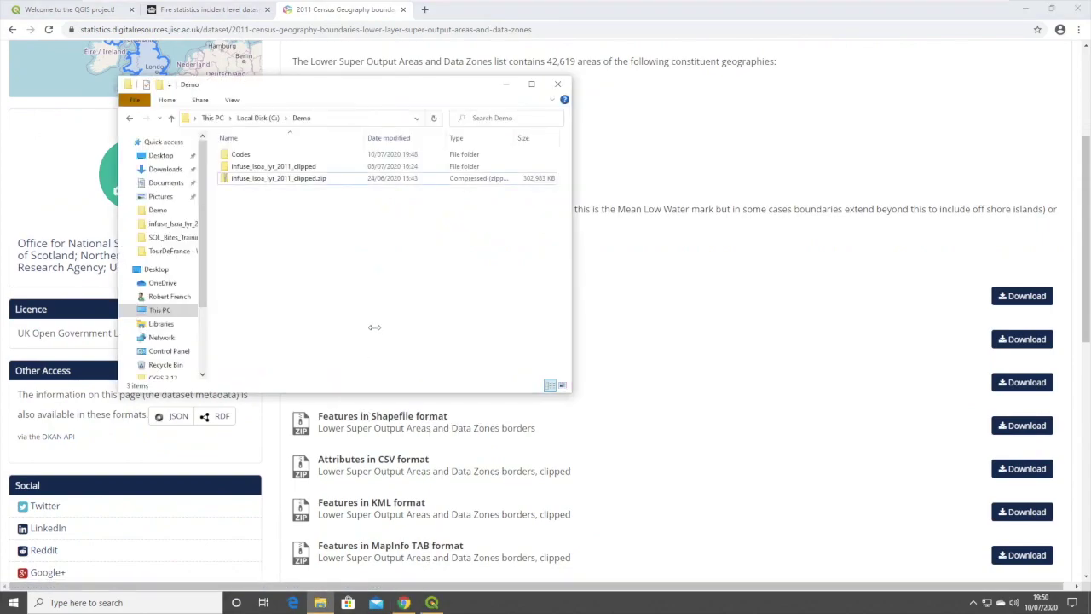
click(298, 181)
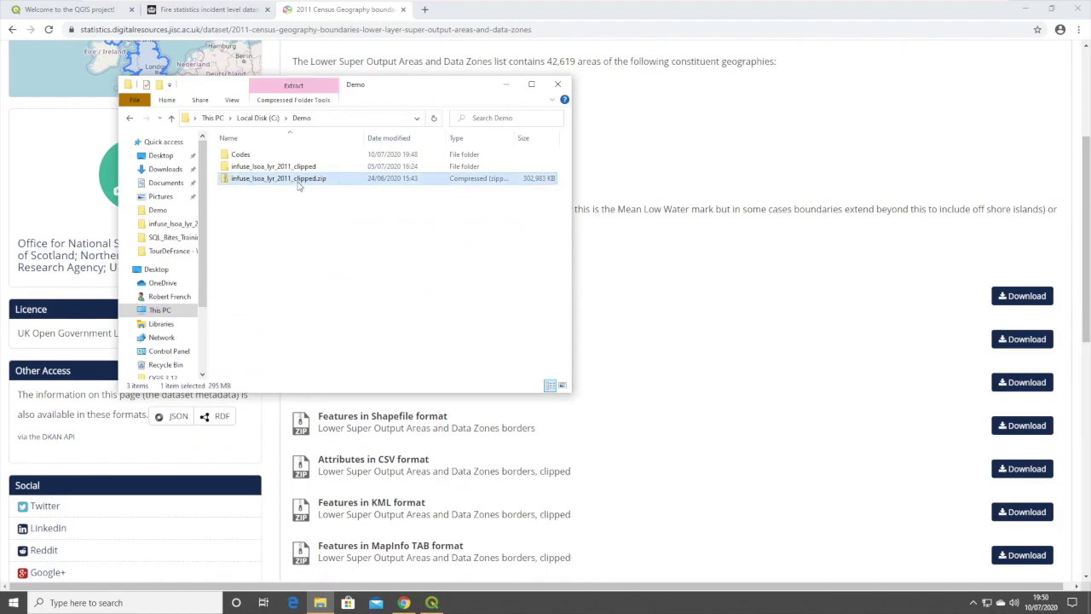
right_click(299, 186)
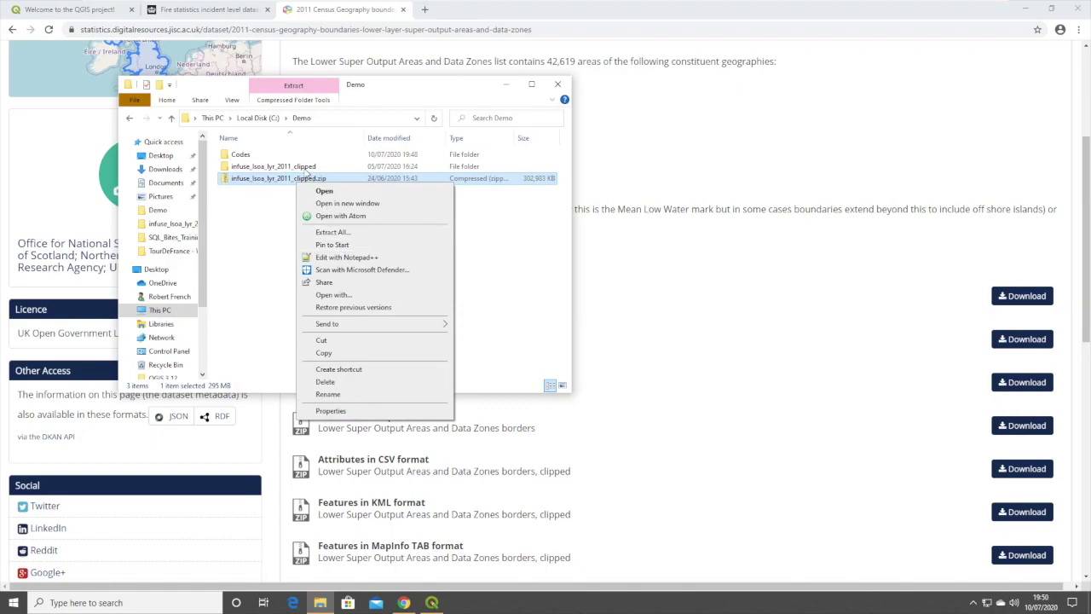
click(305, 169)
double_click(305, 170)
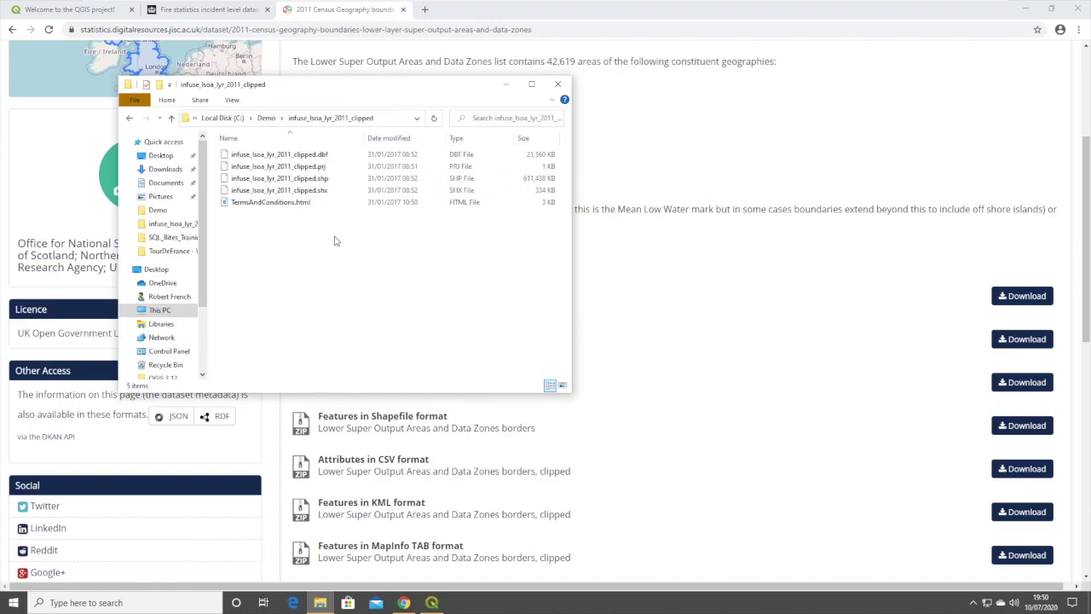
click(619, 346)
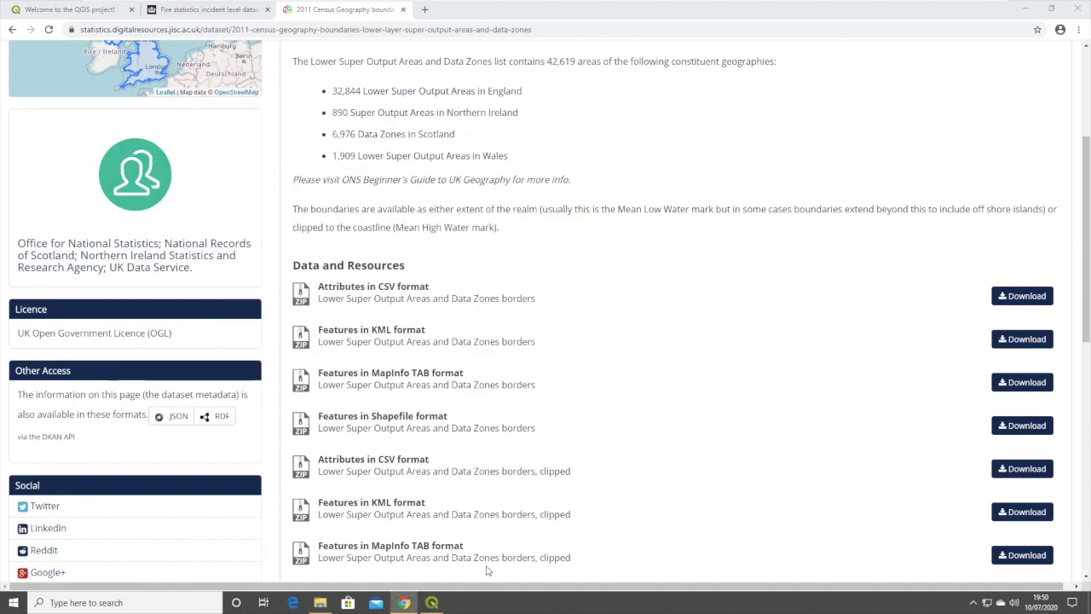
- Switch to QGIS and start adding a vector layer with Directory as the source type
click(432, 604)
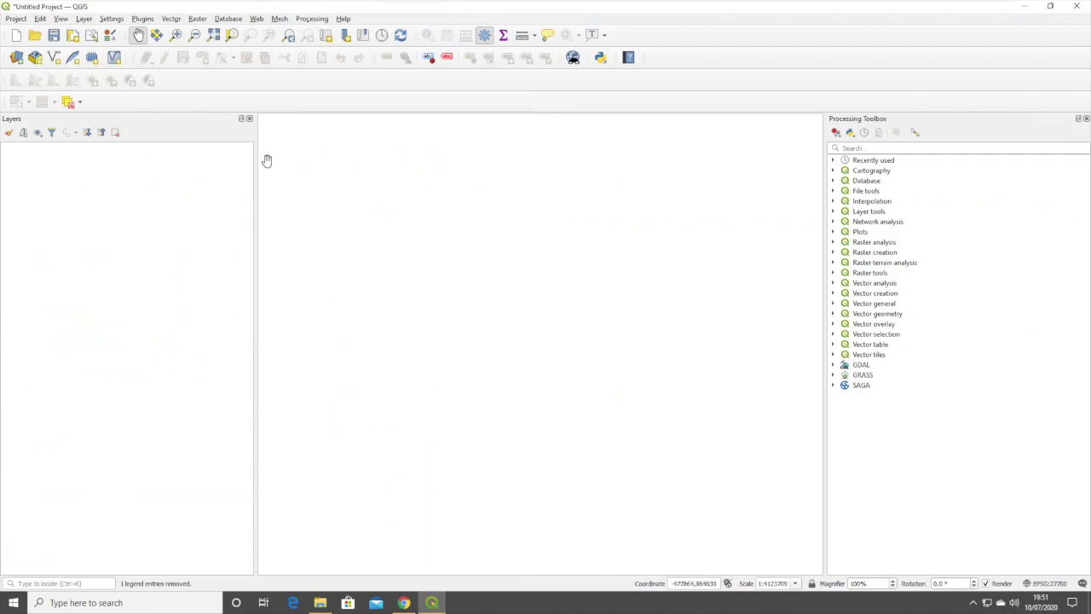
click(84, 18)
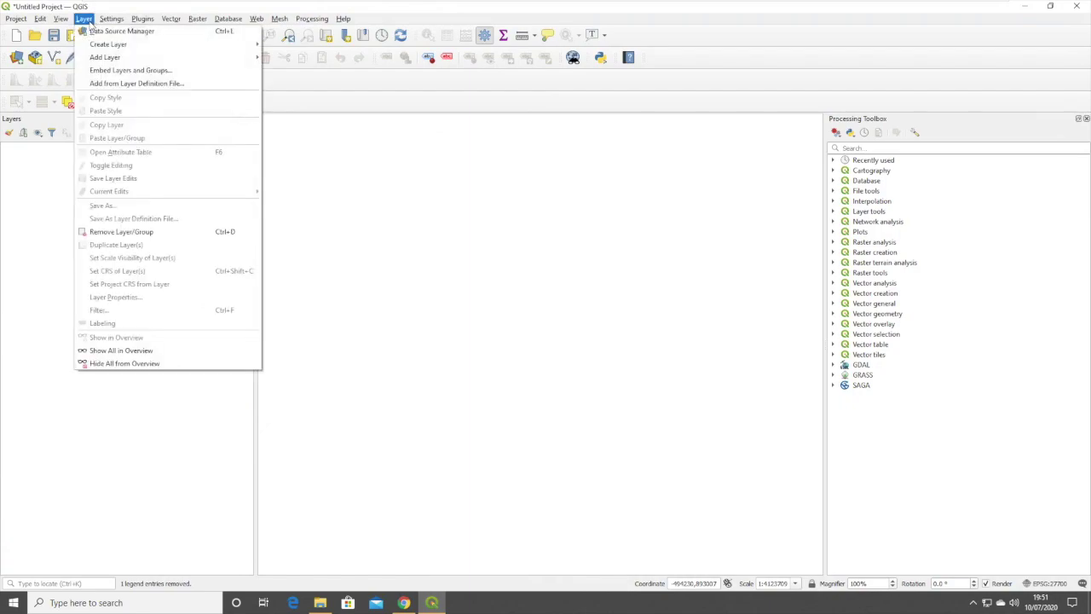
mouse_move(129, 56)
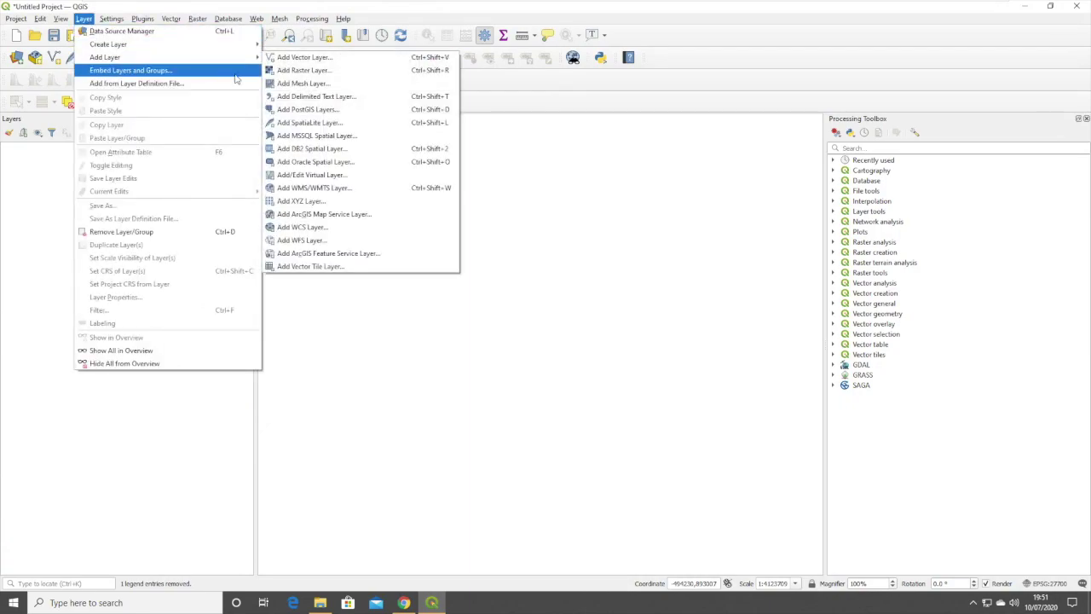
click(300, 58)
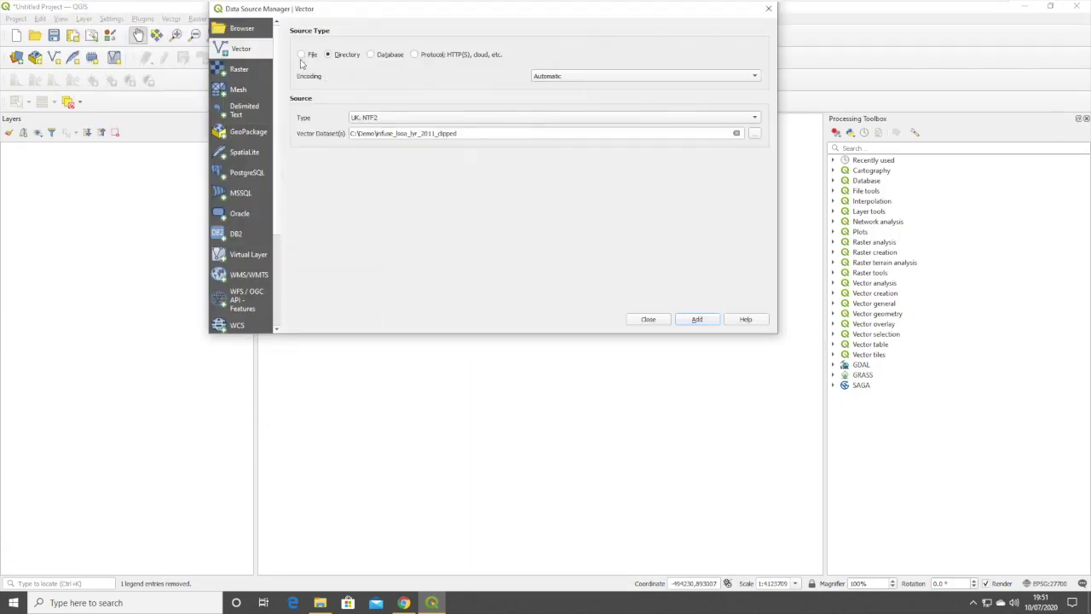
click(310, 56)
click(328, 56)
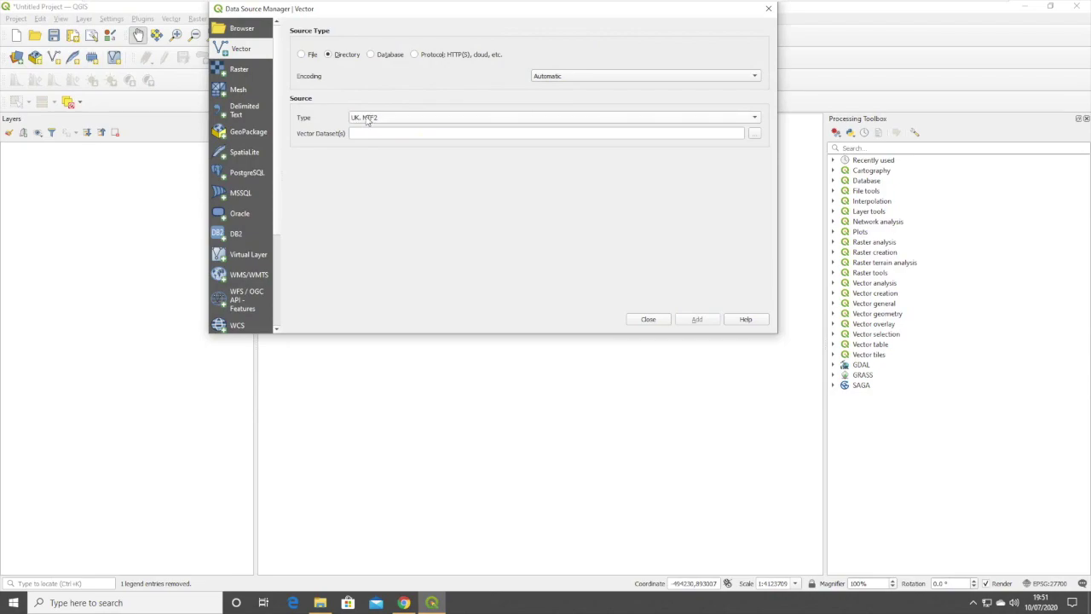
- Choose the infuse_lsoa_lyr_2011_clipped folder in C:\Demo as the vector dataset, add it to the map, and close the Data Source Manager
click(755, 136)
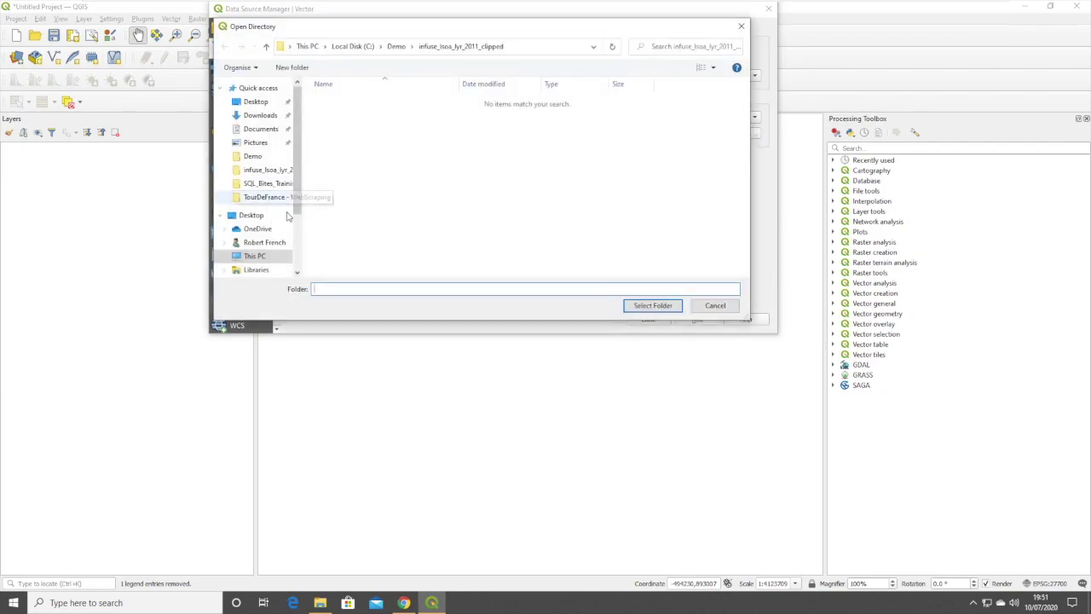
click(394, 48)
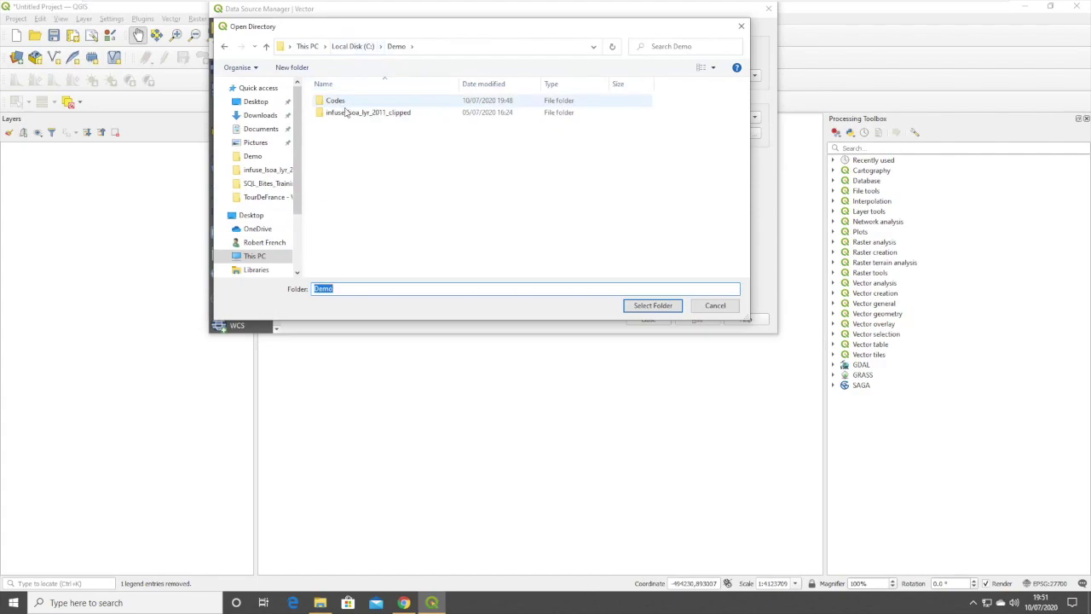
click(350, 116)
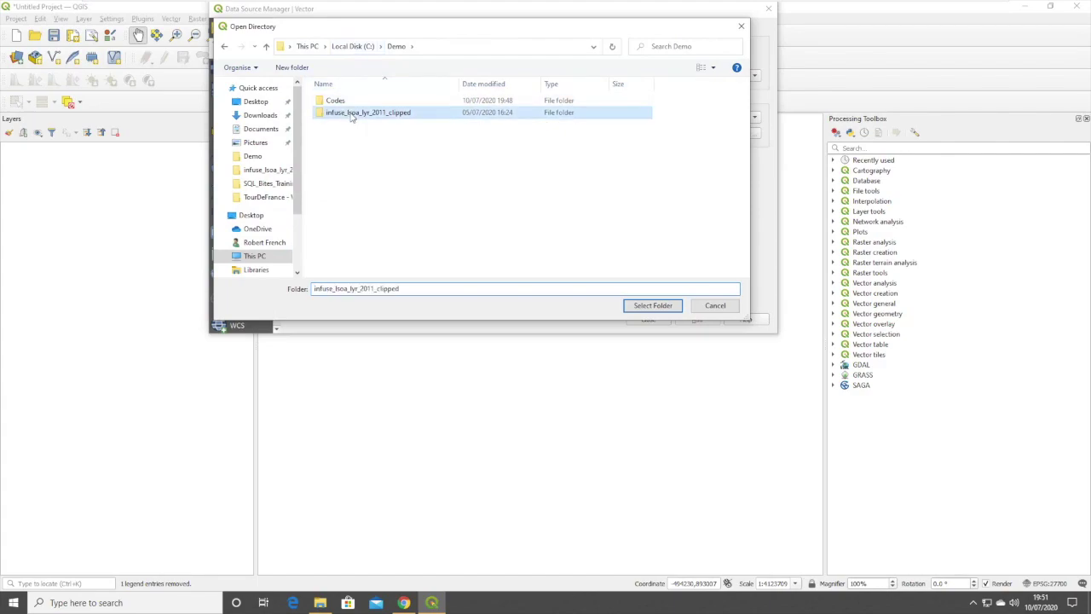
click(653, 305)
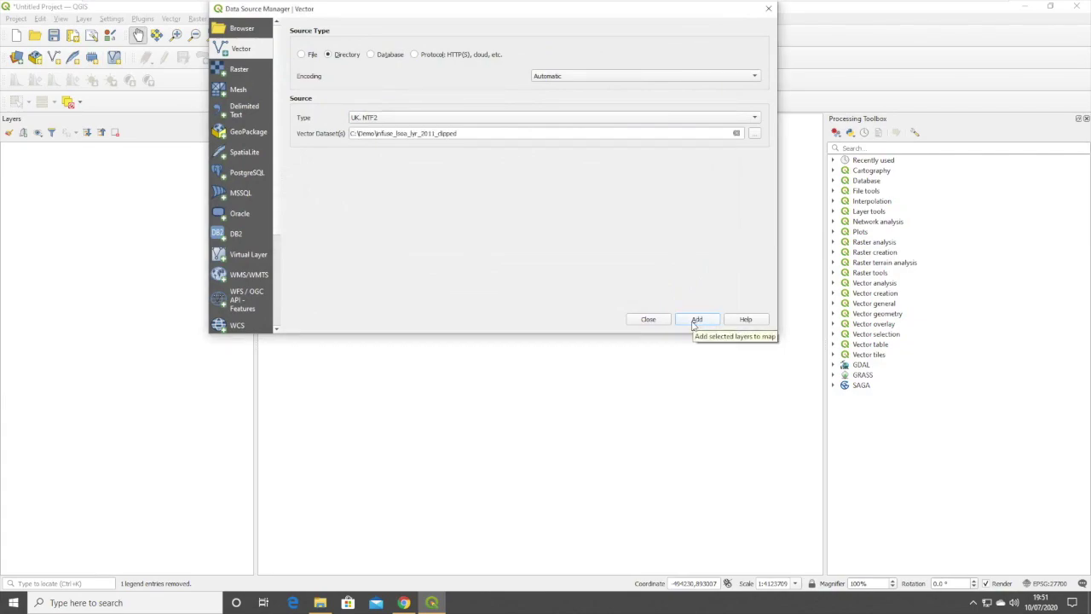
click(696, 320)
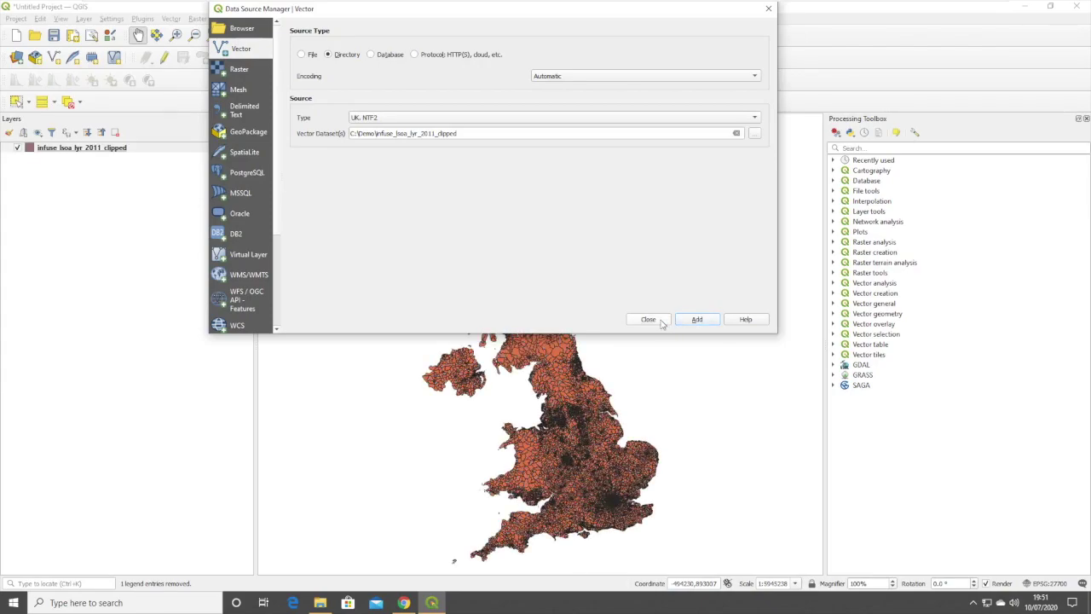
click(662, 321)
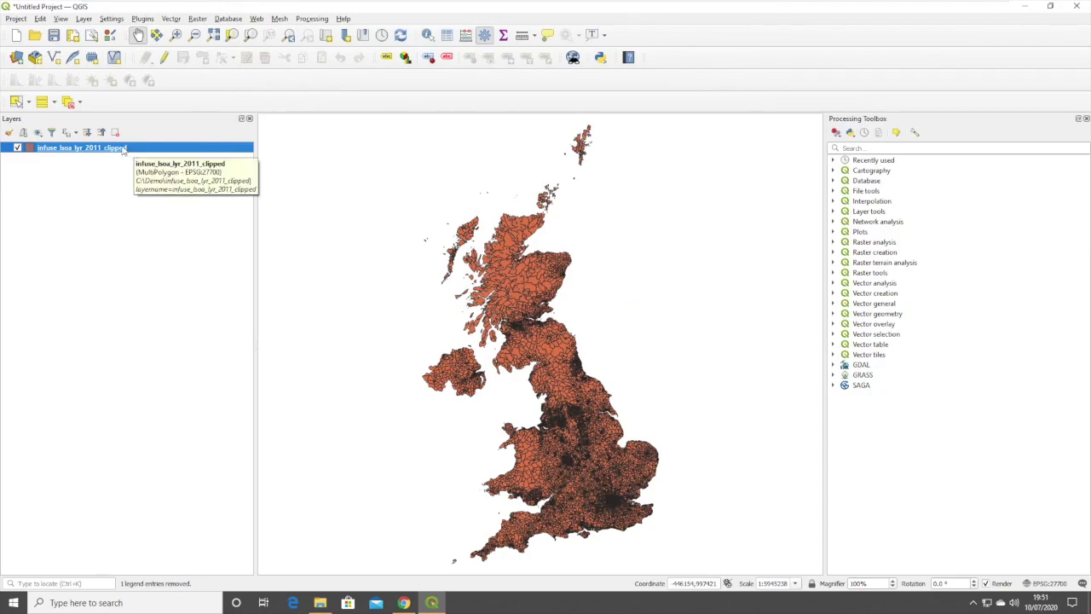
- Examine the geo_code entries in the attribute table of the infuse_lsoa_lyr_2011_clipped layer and close the table
right_click(124, 150)
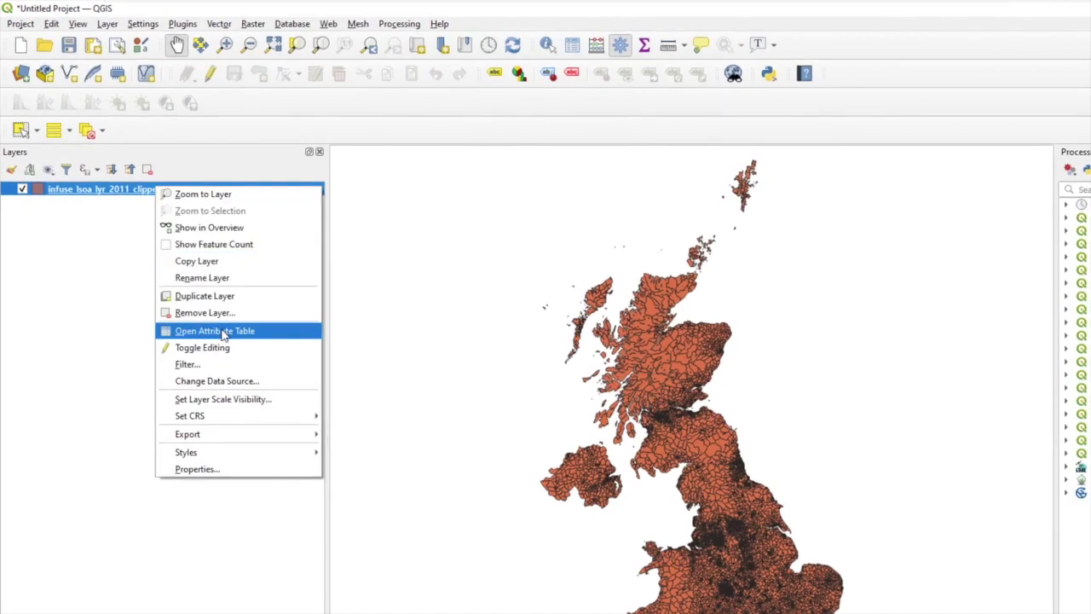
click(223, 330)
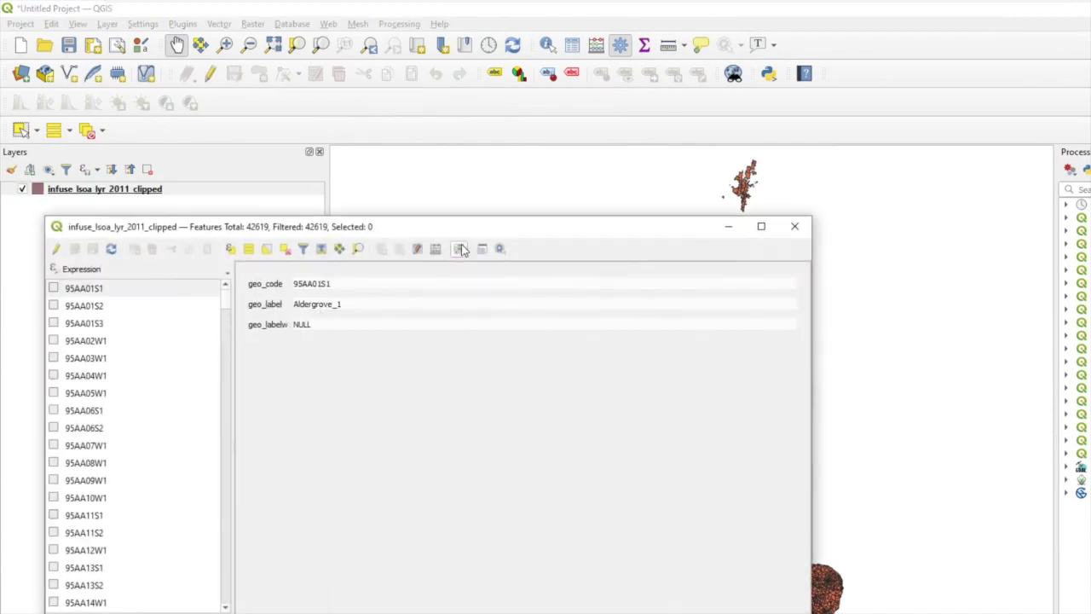
drag(459, 230, 529, 212)
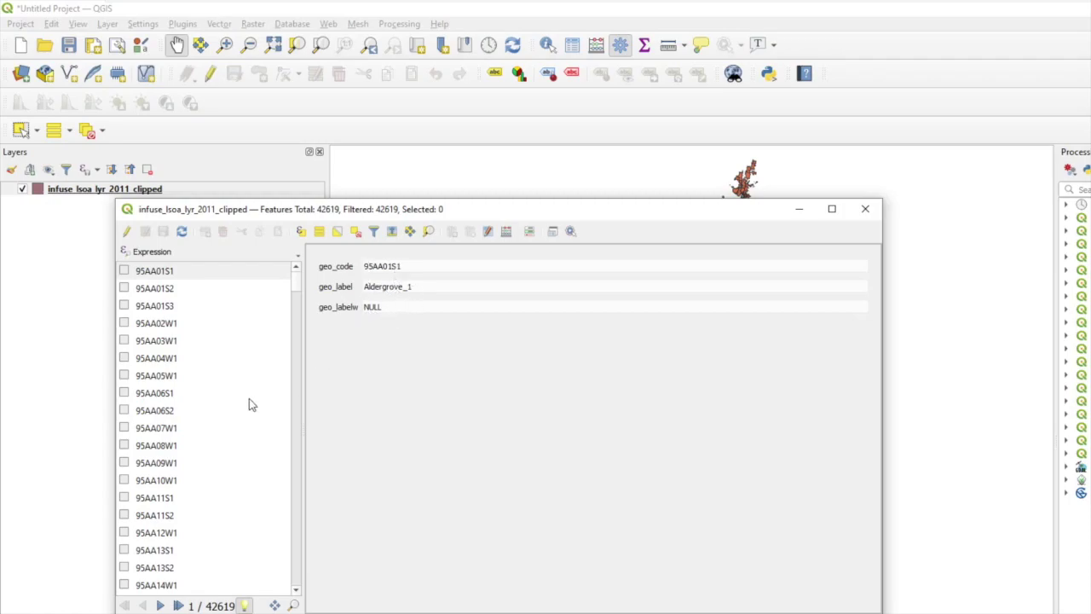
scroll(250, 403, down, 9)
scroll(250, 404, down, 12)
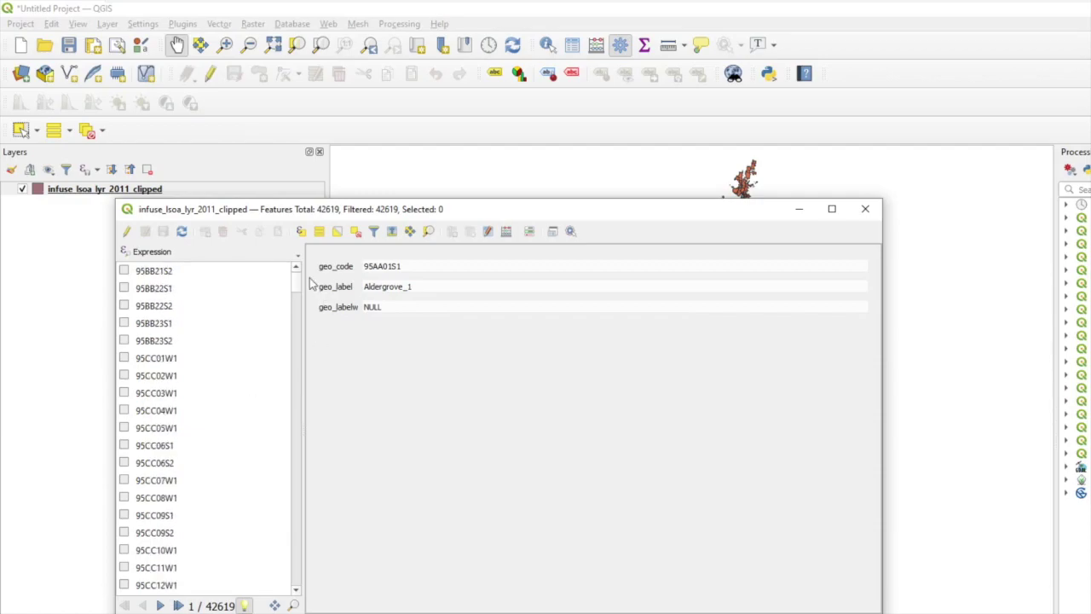
scroll(220, 415, down, 6)
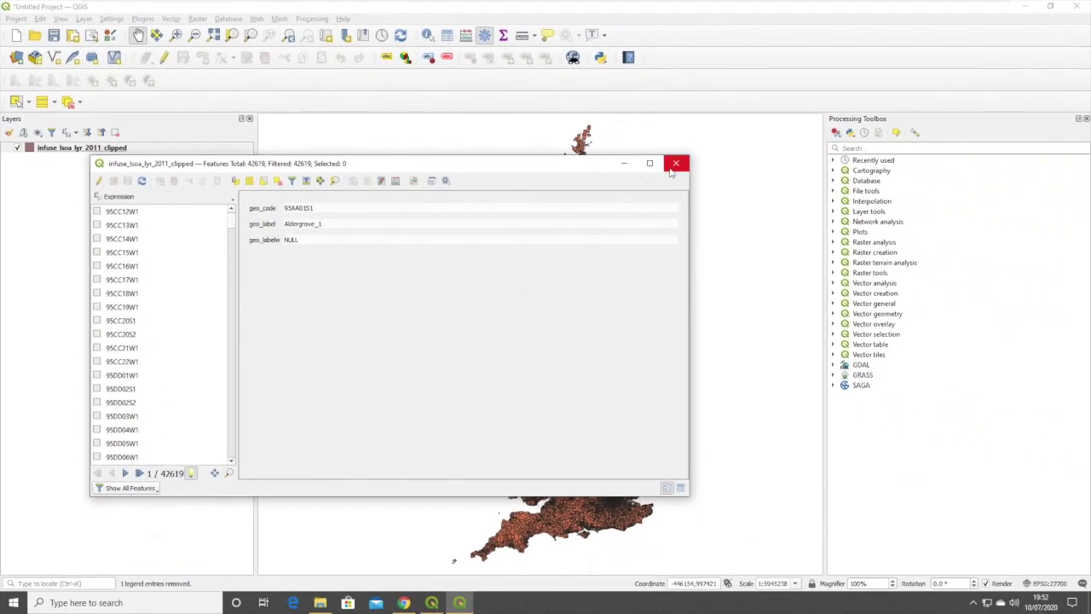
click(674, 165)
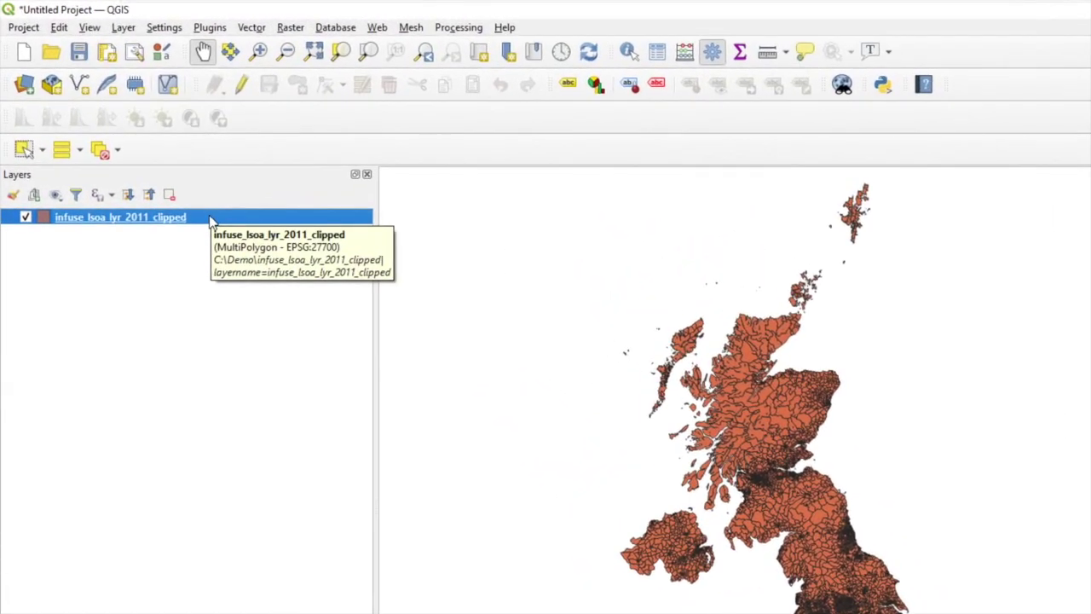
- Enable editing on the infuse_lsoa_lyr_2011_clipped layer and open Select by Expression from its attribute table
right_click(212, 220)
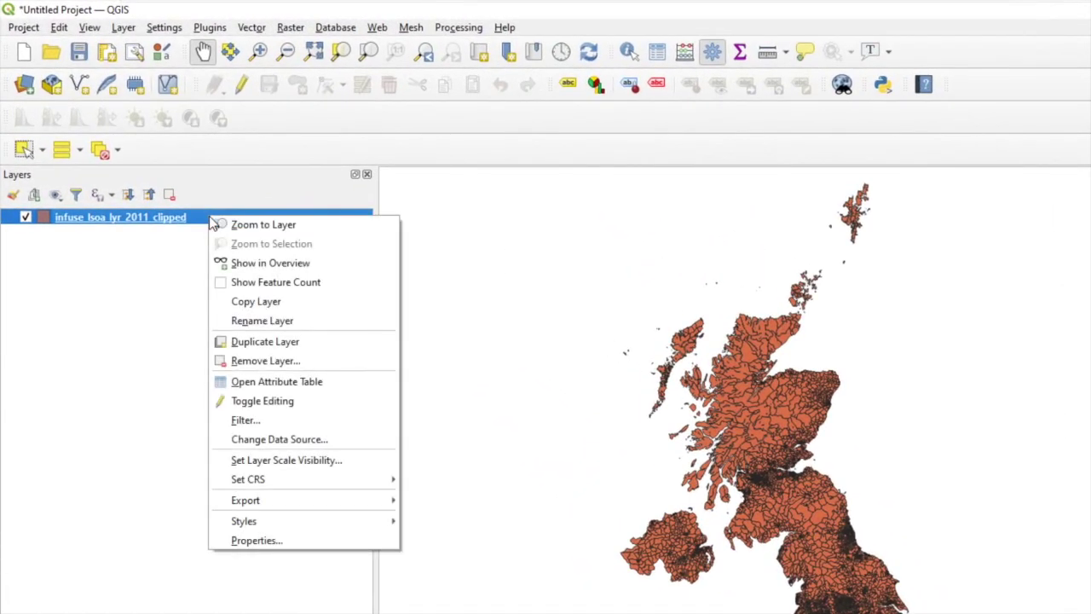
click(262, 402)
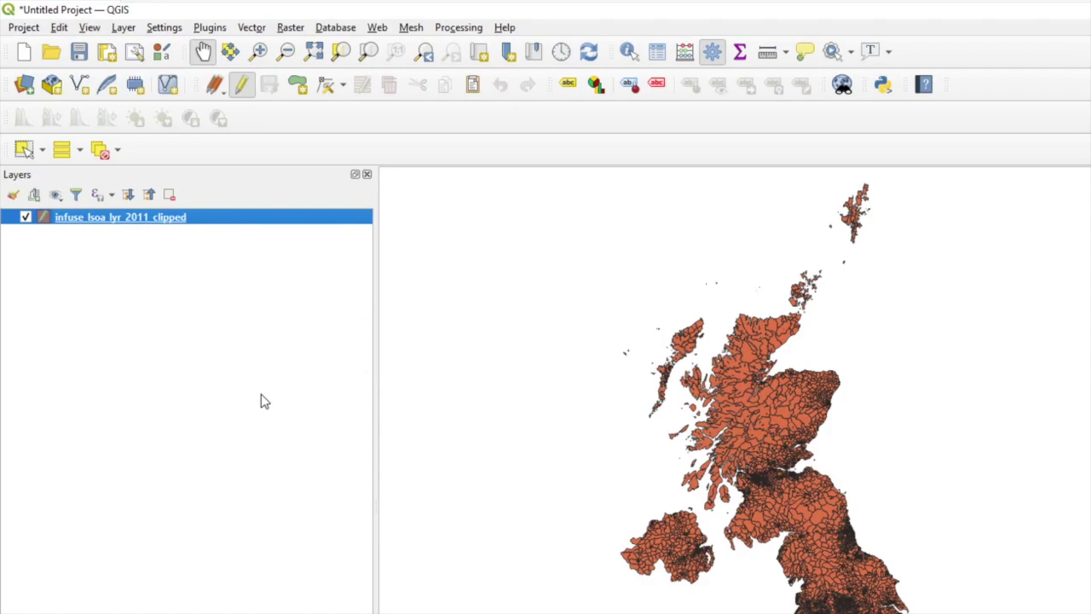
right_click(209, 221)
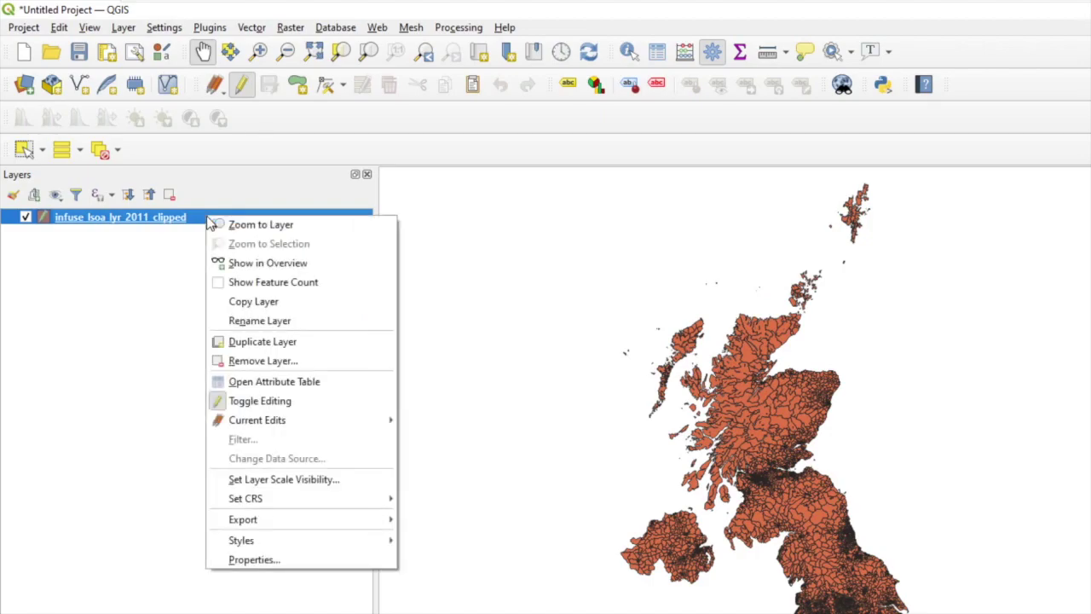
click(303, 383)
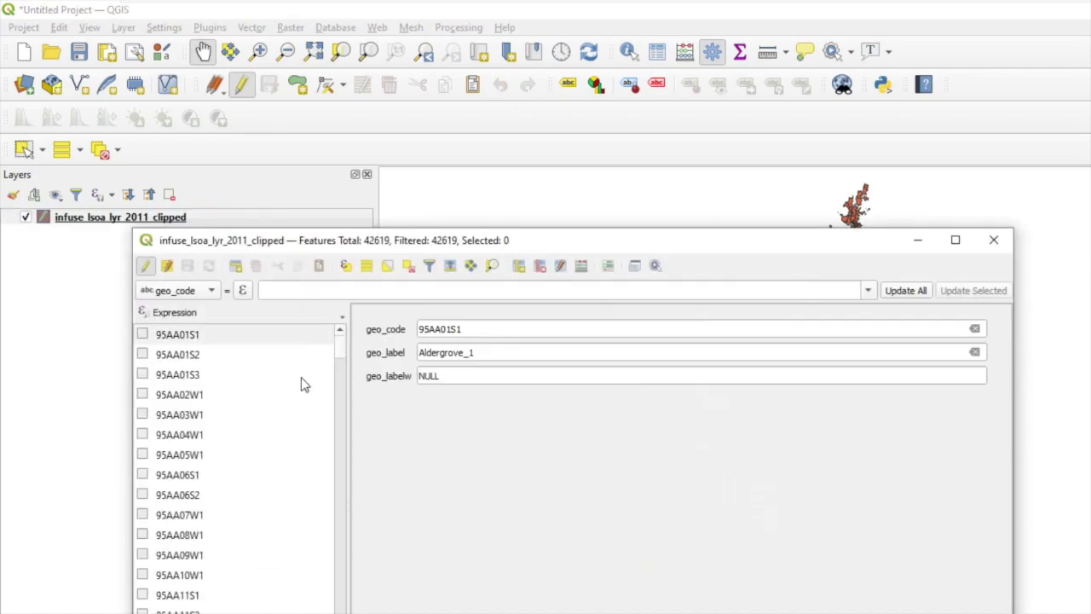
click(344, 268)
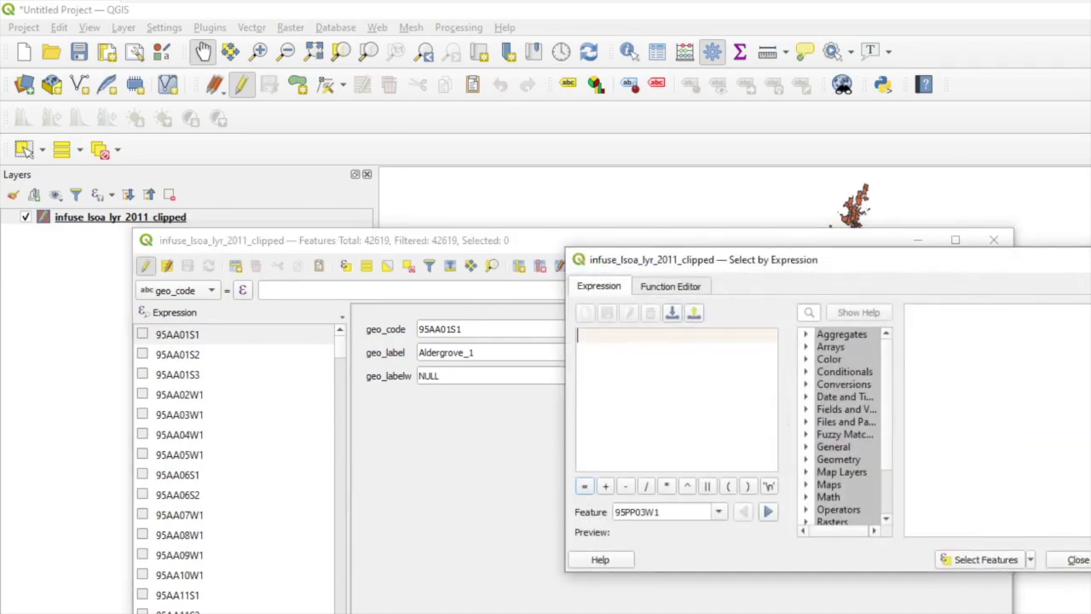
- Open England.txt from the Demo\Codes folder and copy its first line, "geo_code" NOT LIKE 'E%'
key(alt+Tab)
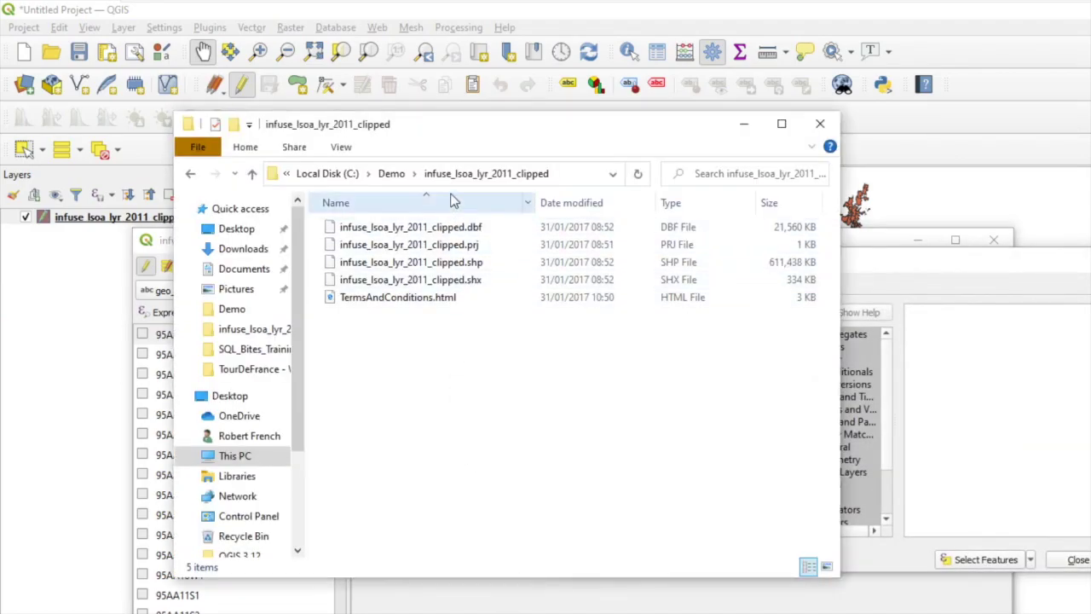
click(395, 175)
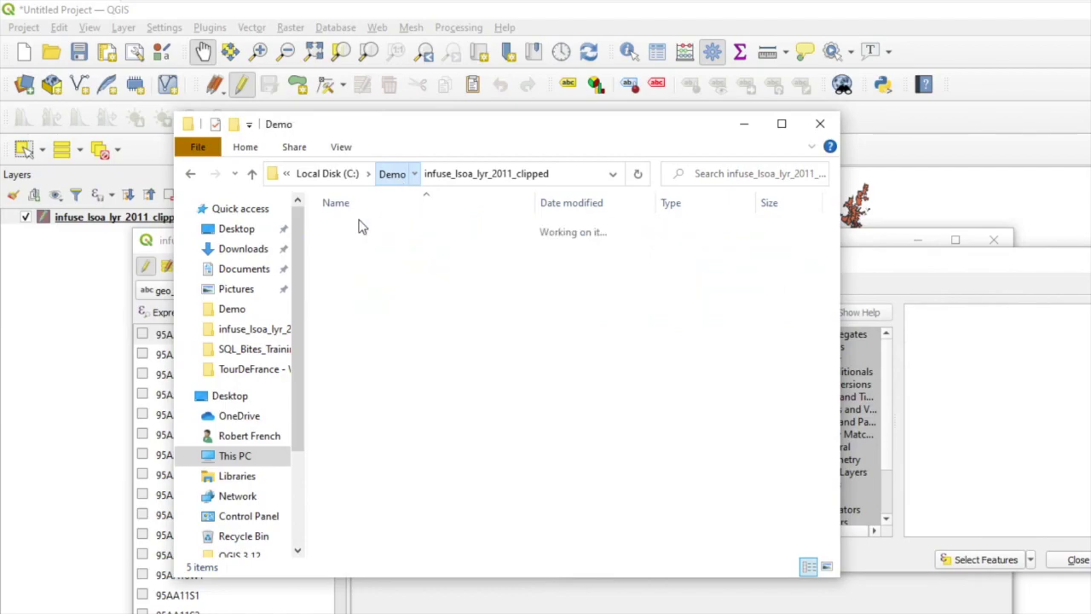
click(355, 230)
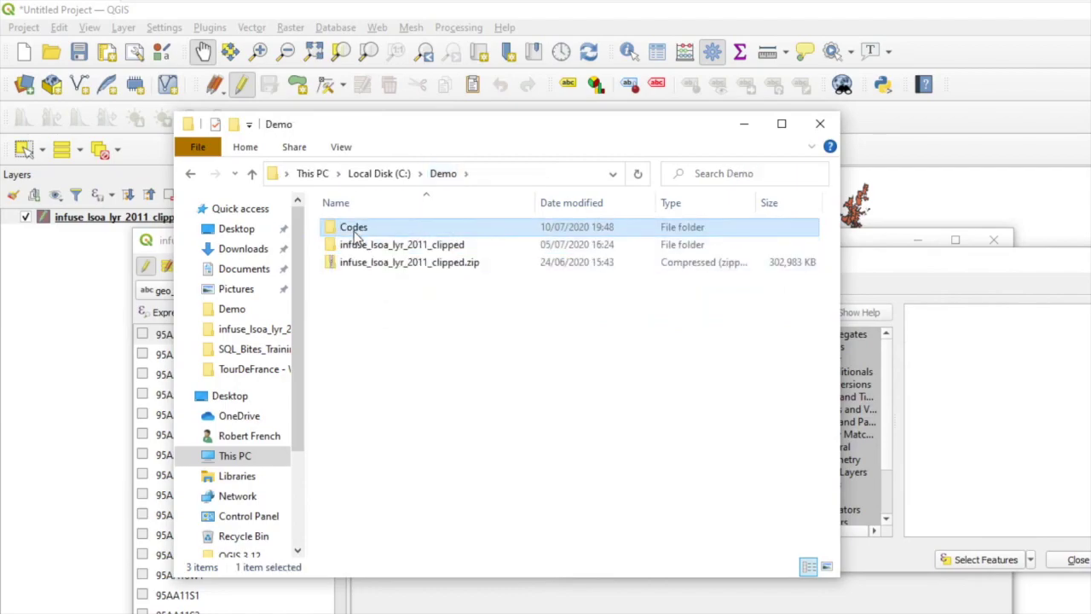
double_click(355, 230)
double_click(371, 226)
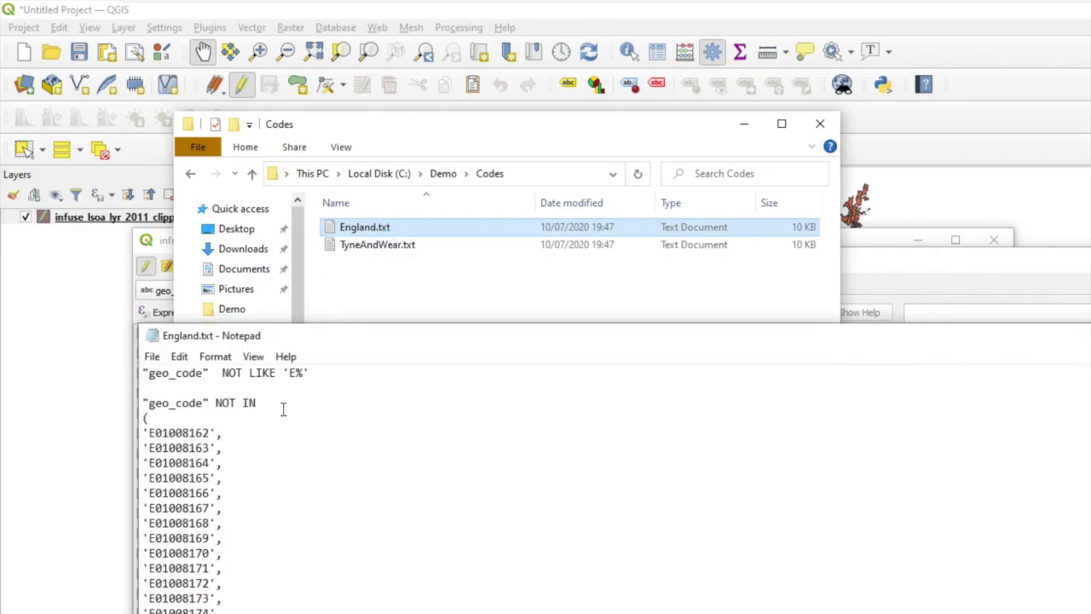
drag(313, 377, 101, 372)
key(ctrl+c)
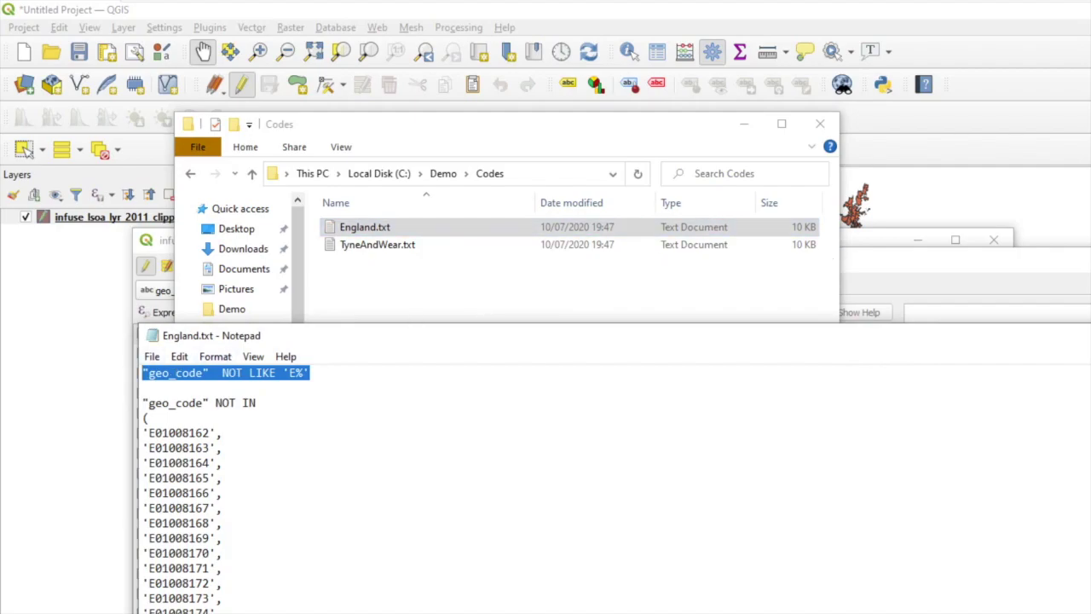
- Paste "geo_code" NOT LIKE 'E%' as the Select by Expression condition and highlight the whole expression
click(981, 261)
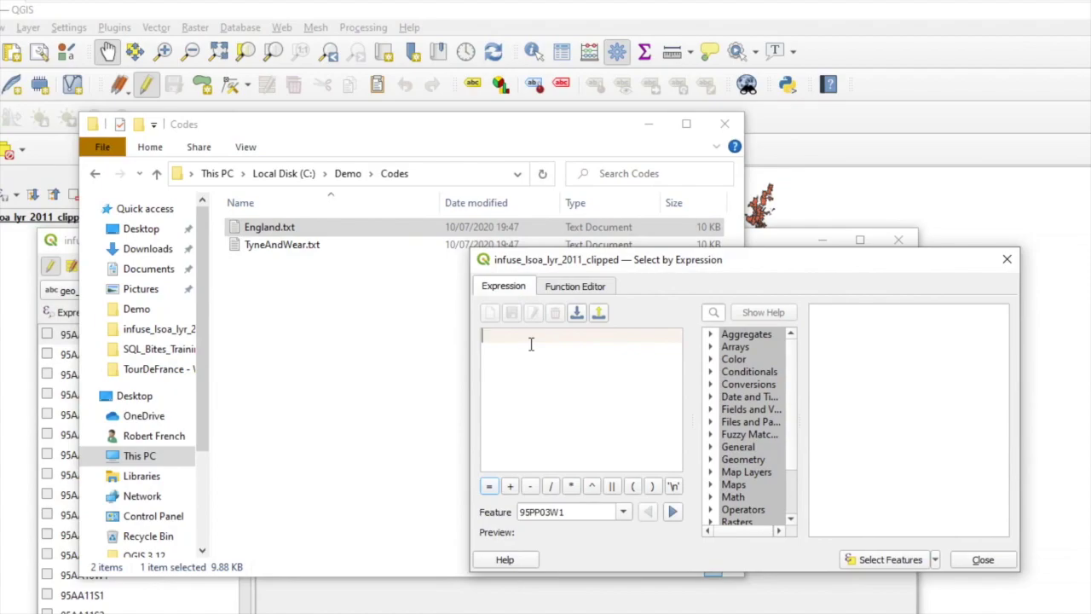
key(ctrl+v)
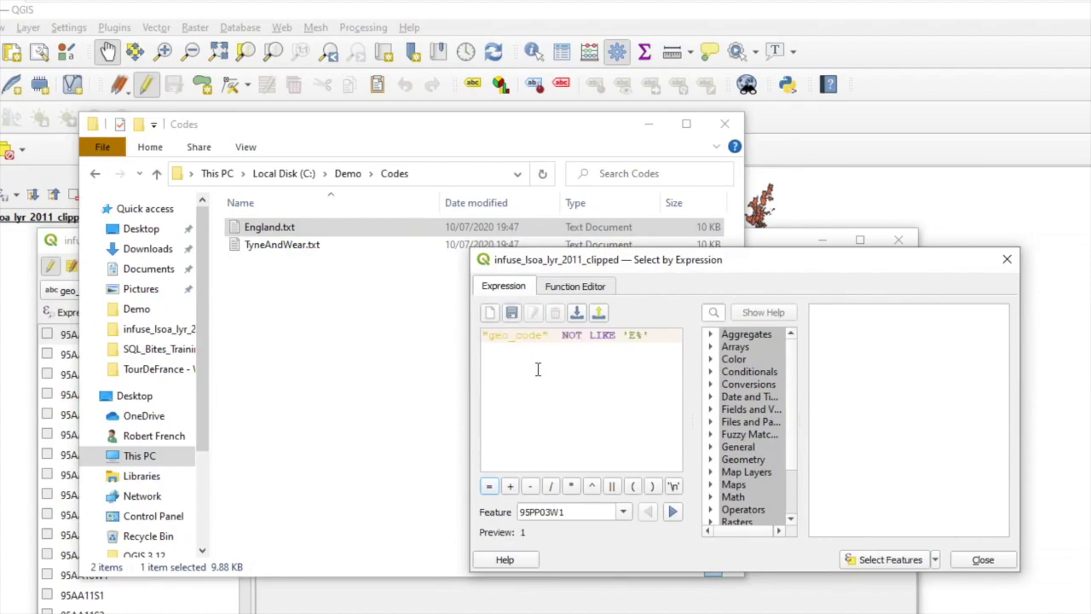
drag(650, 339, 475, 333)
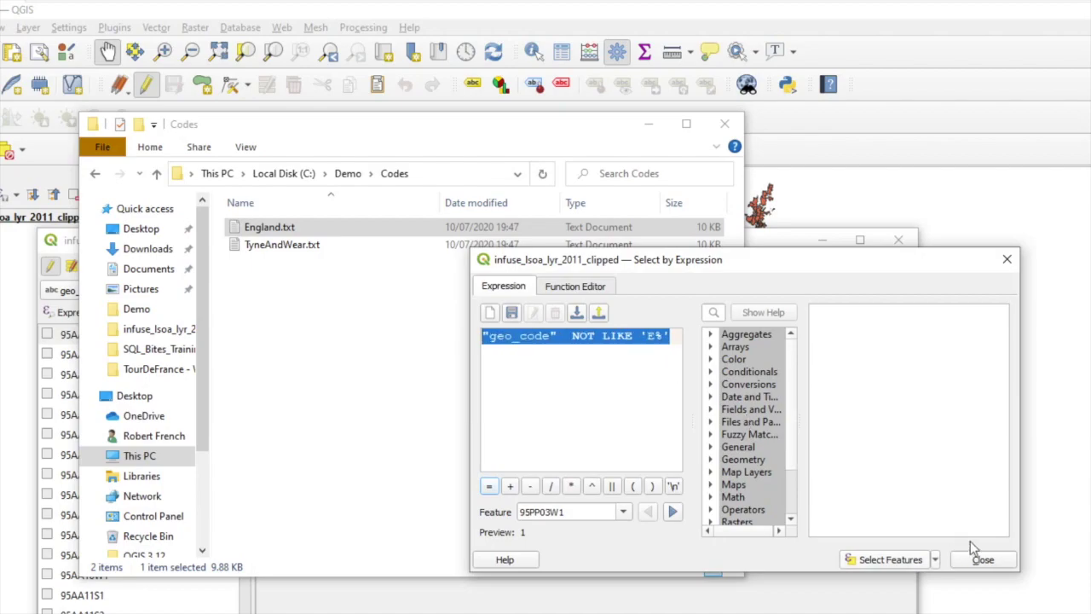
- Run the "geo_code" NOT LIKE 'E%' selection on the infuse_lsoa_lyr_2011_clipped layer and close Select by Expression
drag(1019, 566, 1090, 566)
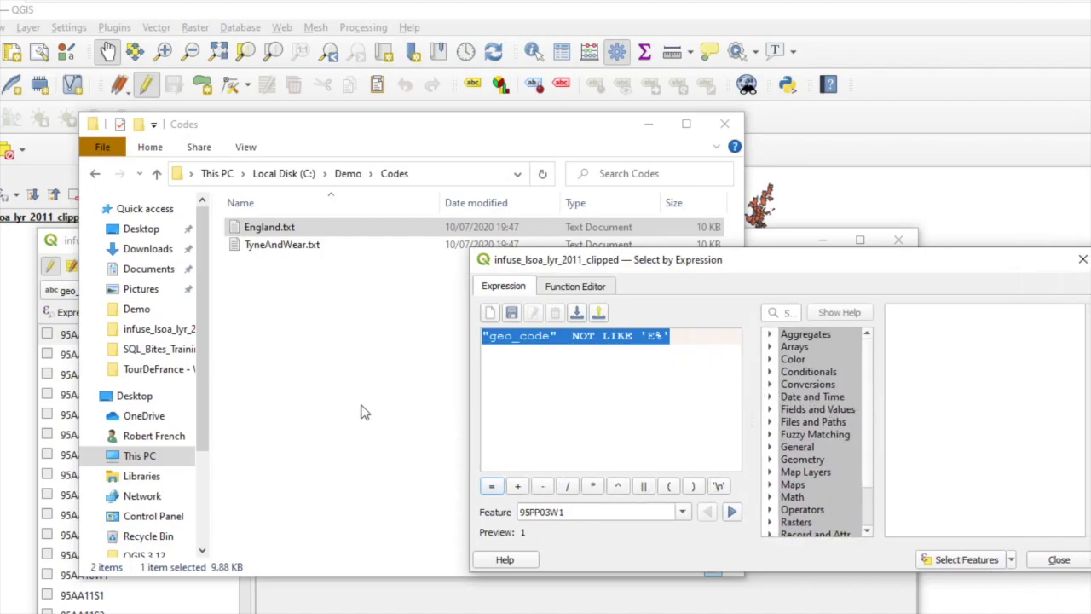
click(354, 612)
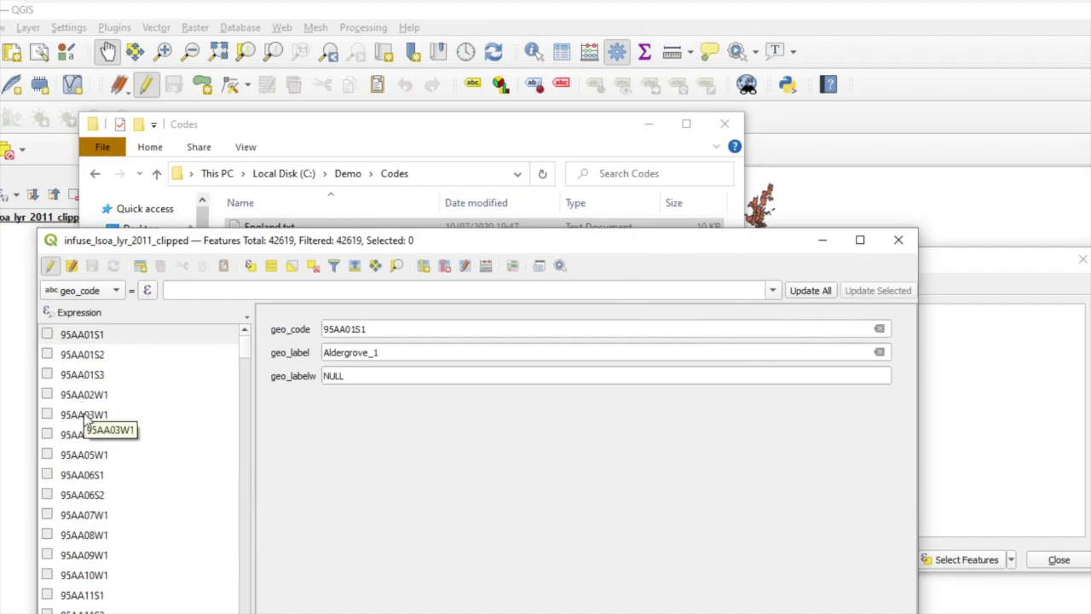
click(575, 151)
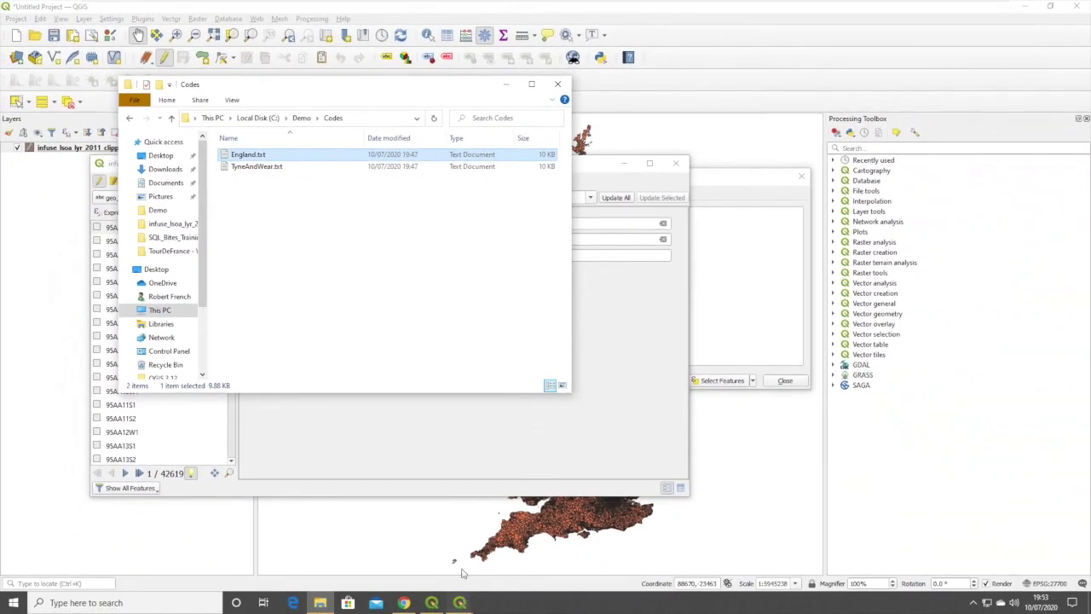
click(460, 602)
mouse_move(460, 601)
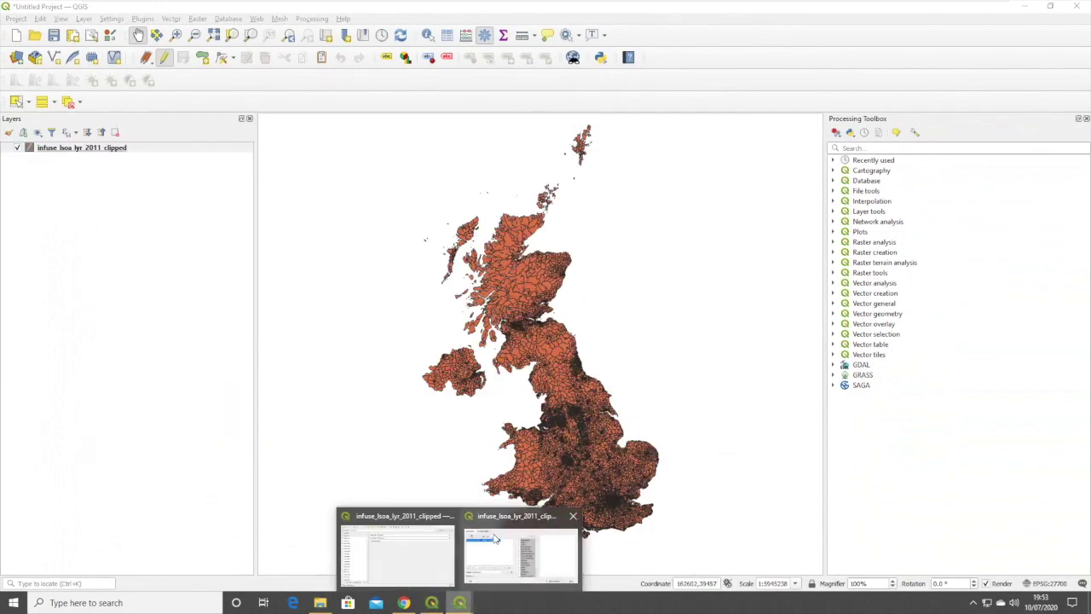
click(496, 539)
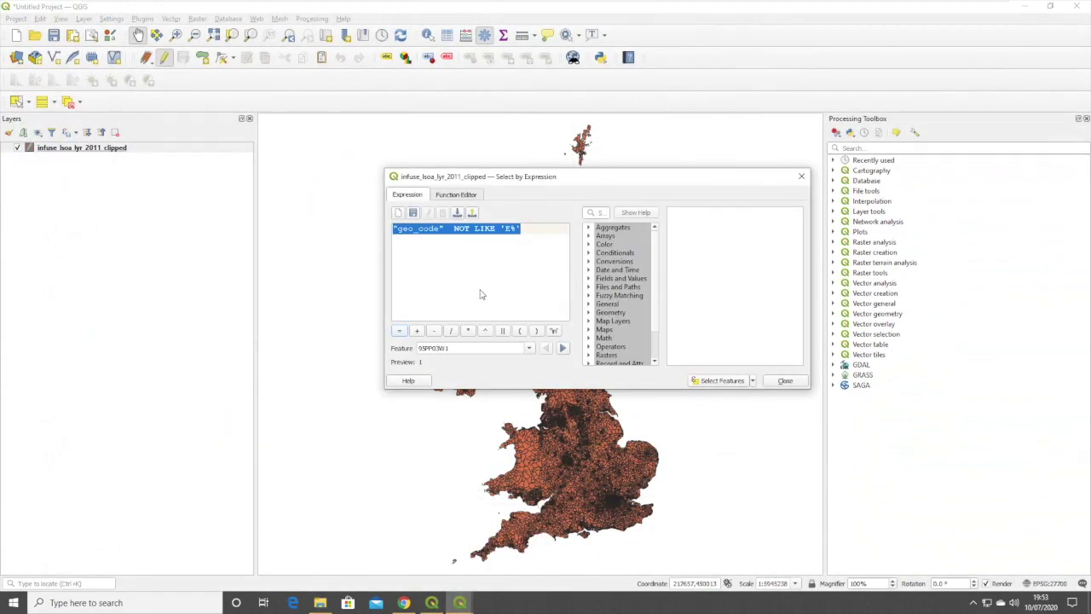
click(716, 381)
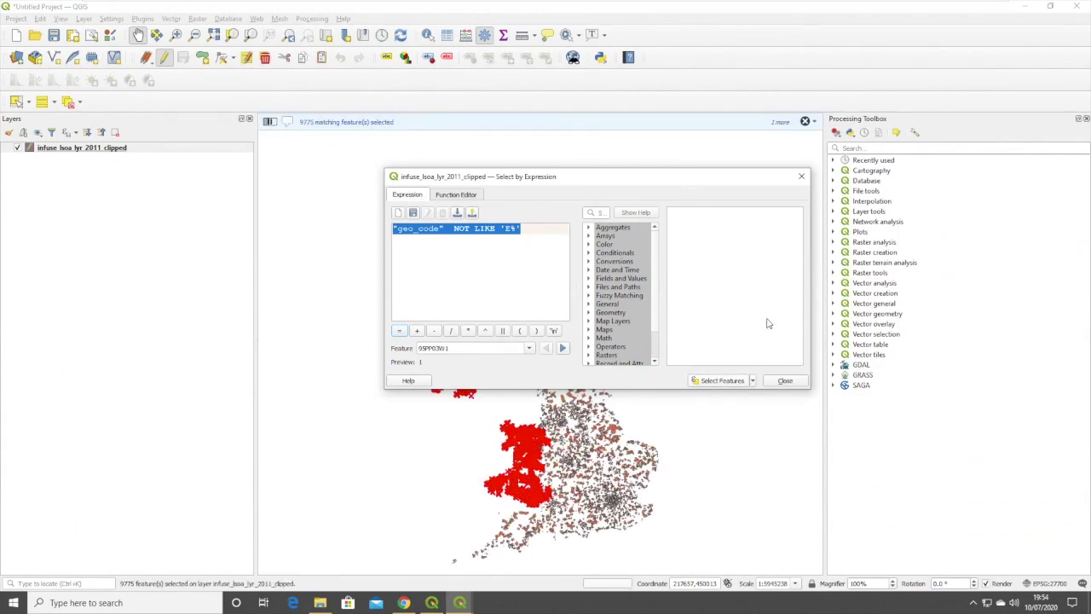
click(785, 380)
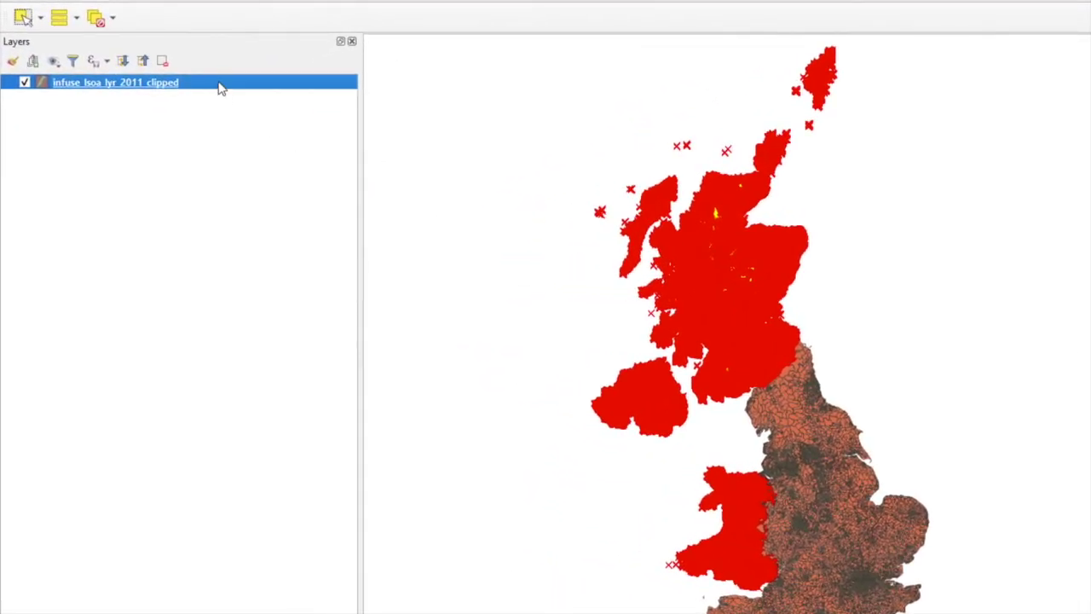
- Delete the selected non-English features through the layer's attribute table and close the table
right_click(219, 87)
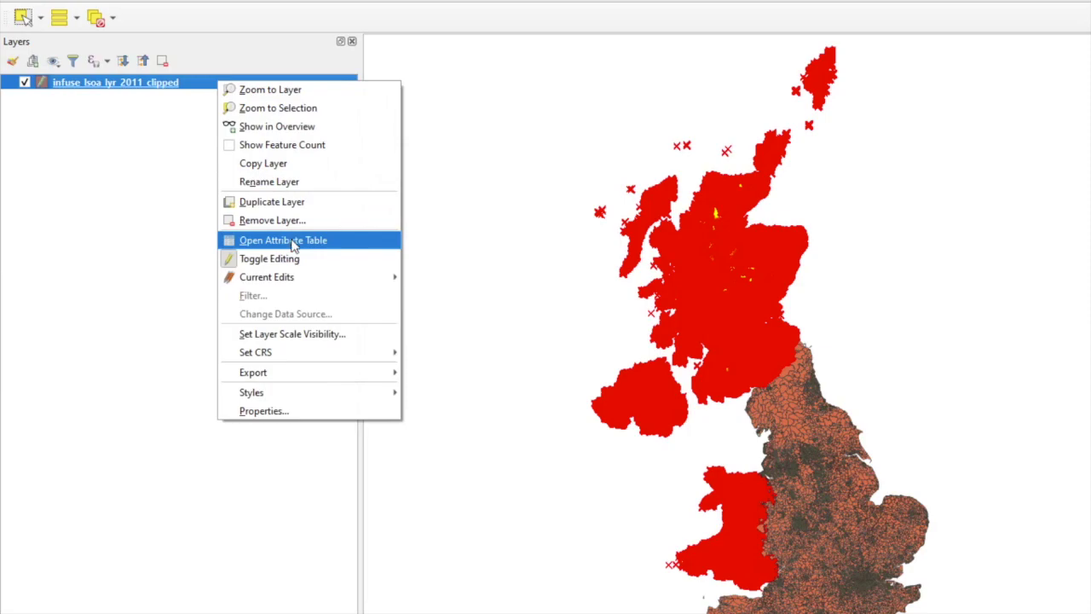
click(293, 242)
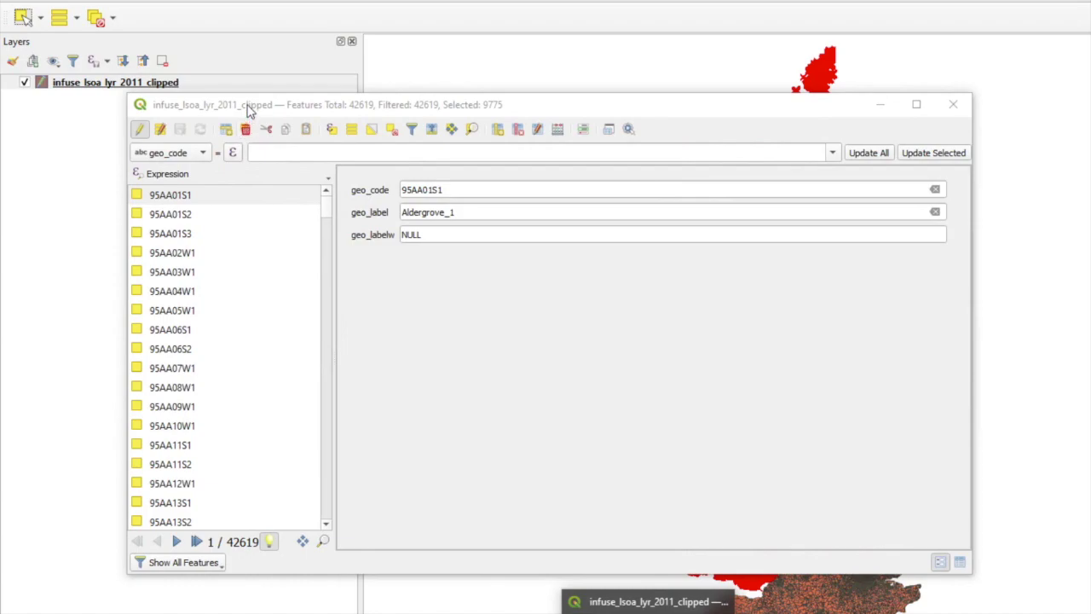
click(249, 106)
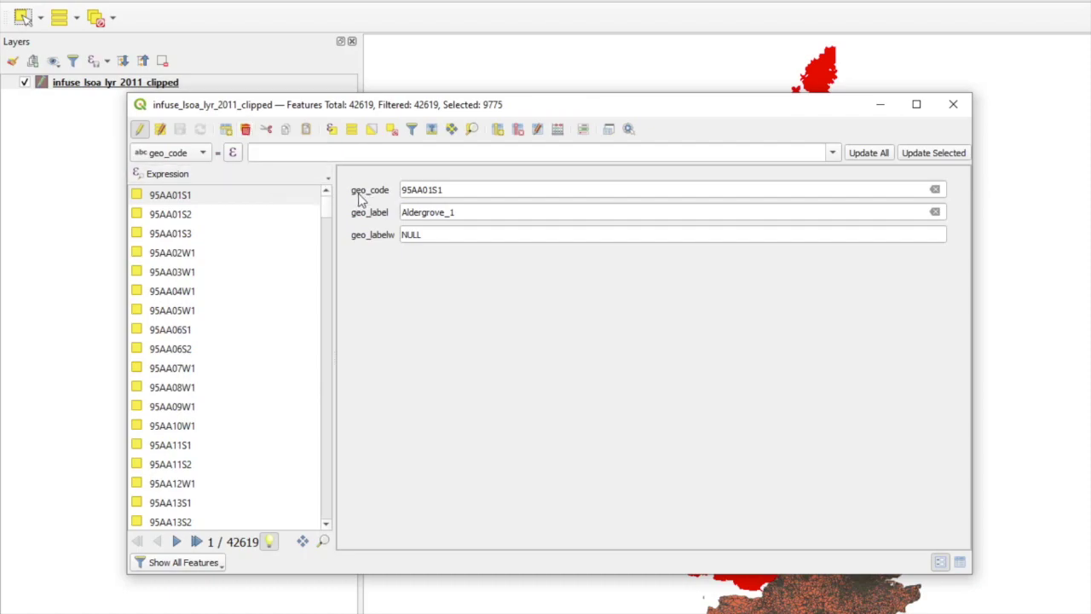
click(246, 129)
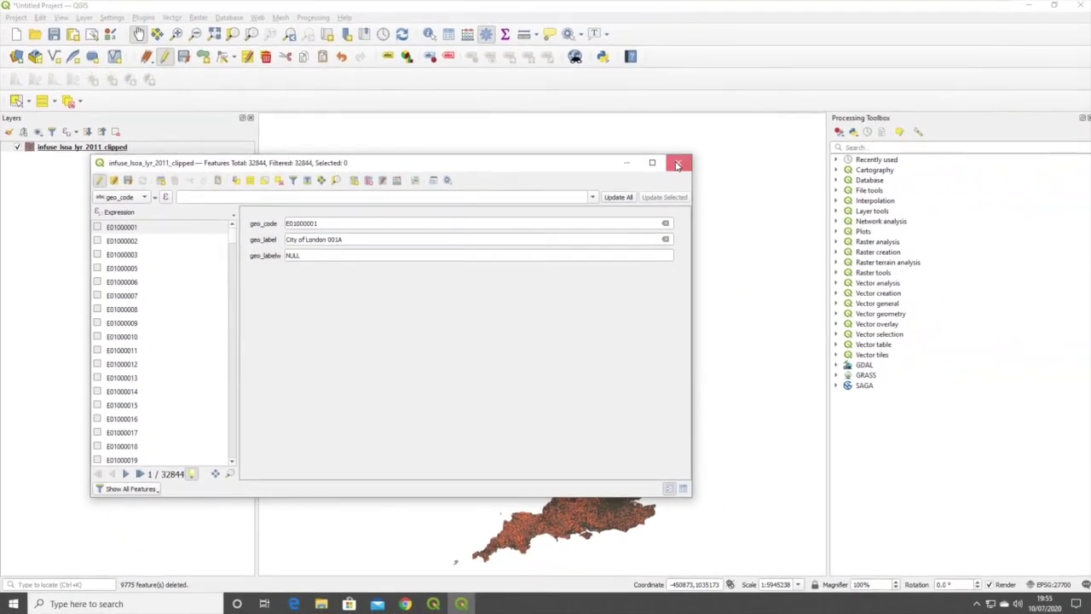
click(952, 104)
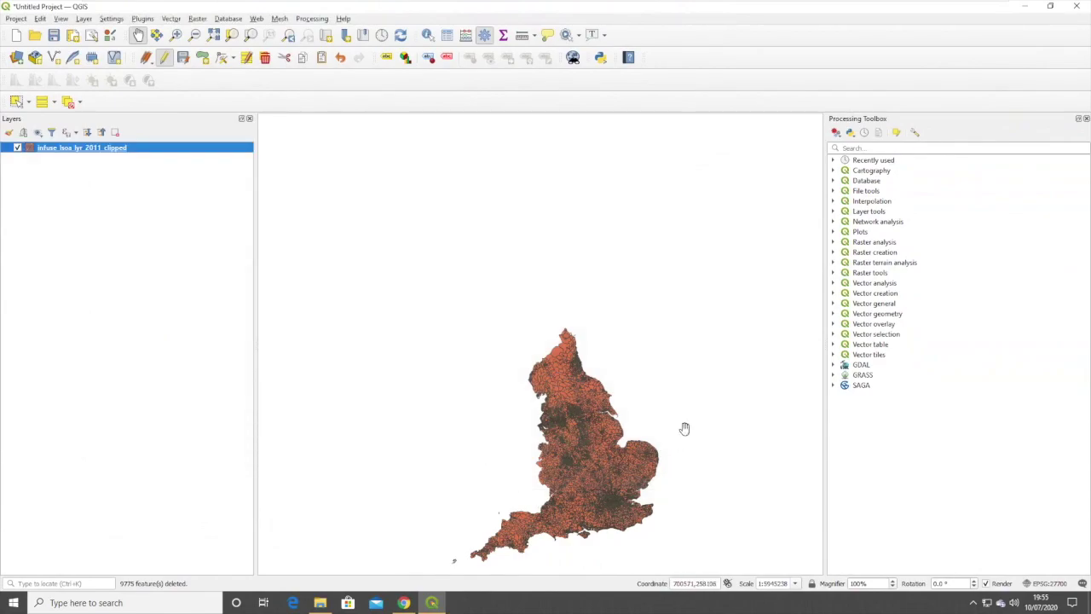
- Open TyneAndWear.txt from the Demo\Codes folder in Notepad
drag(649, 364, 604, 266)
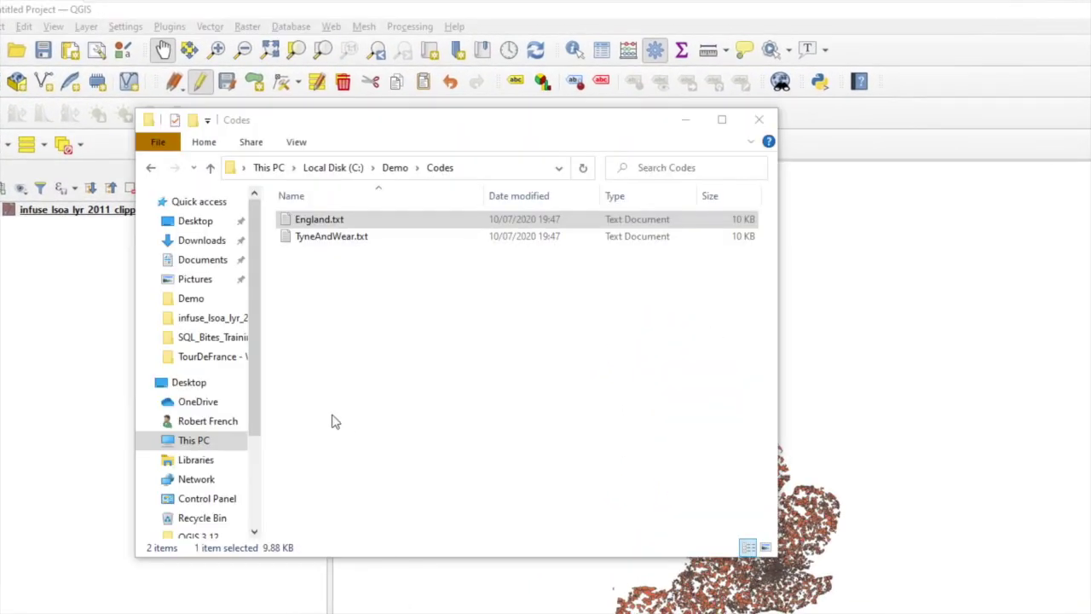
click(349, 241)
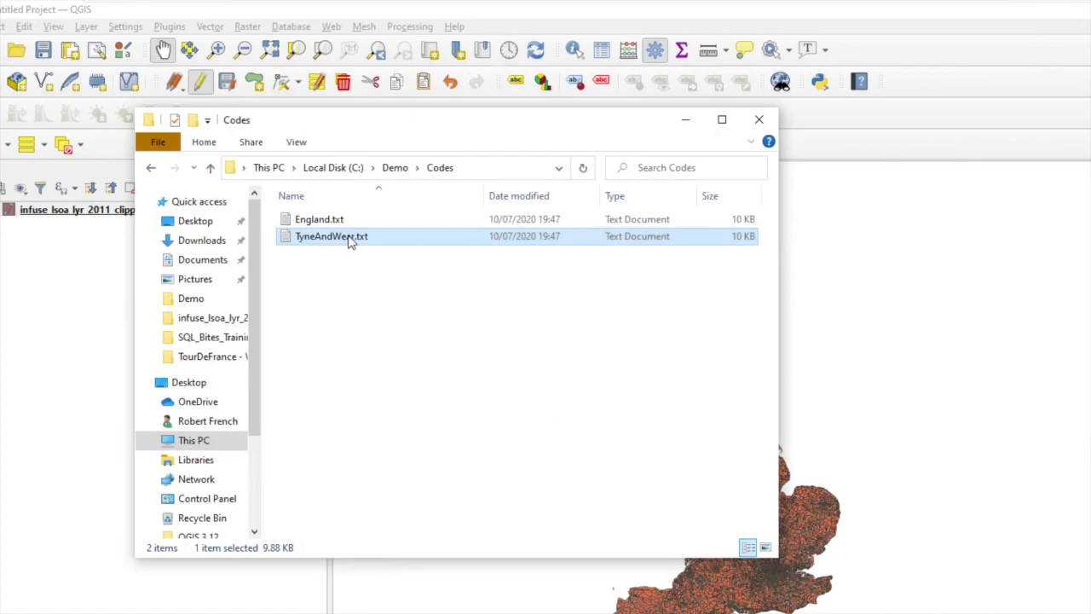
double_click(351, 239)
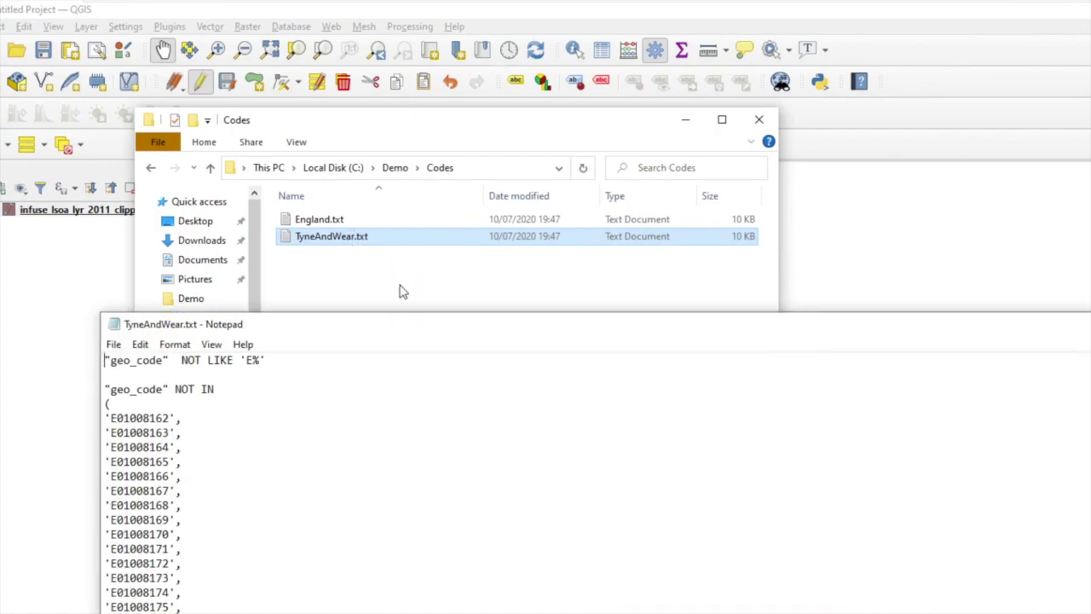
drag(404, 325, 420, 258)
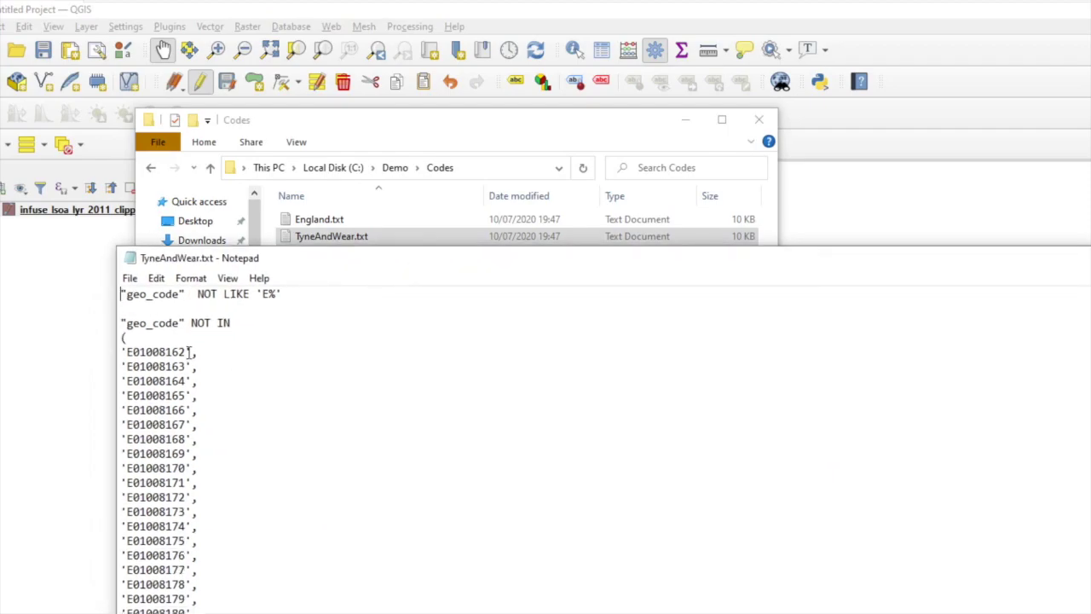
- Delete the first line, "geo_code" NOT LIKE 'E%', from TyneAndWear.txt and save the file
scroll(209, 378, down, 1)
scroll(209, 378, up, 1)
drag(290, 295, 49, 290)
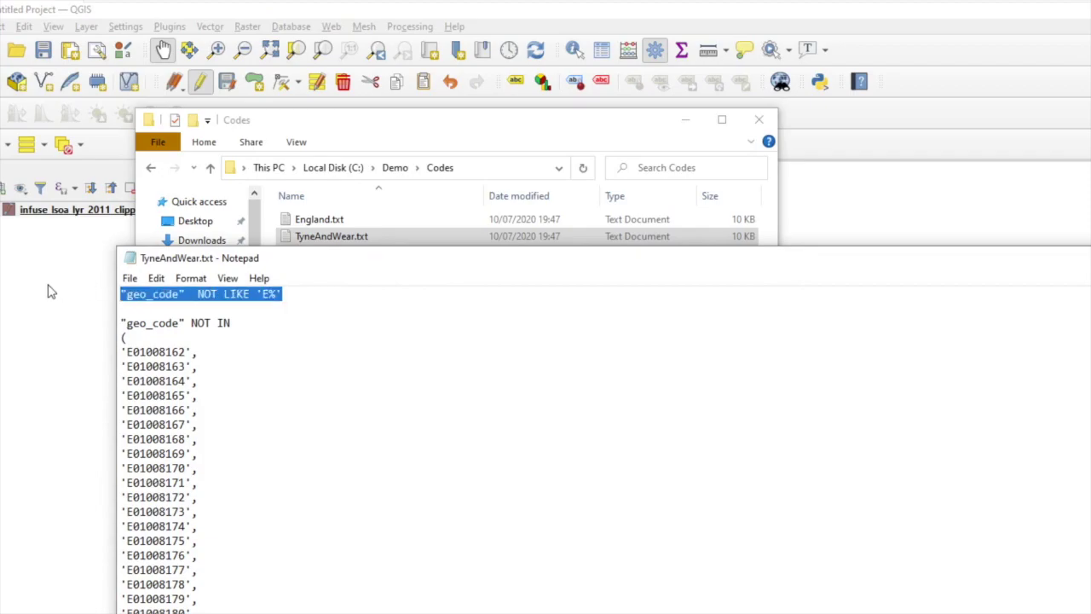
key(Delete)
key(Delete)
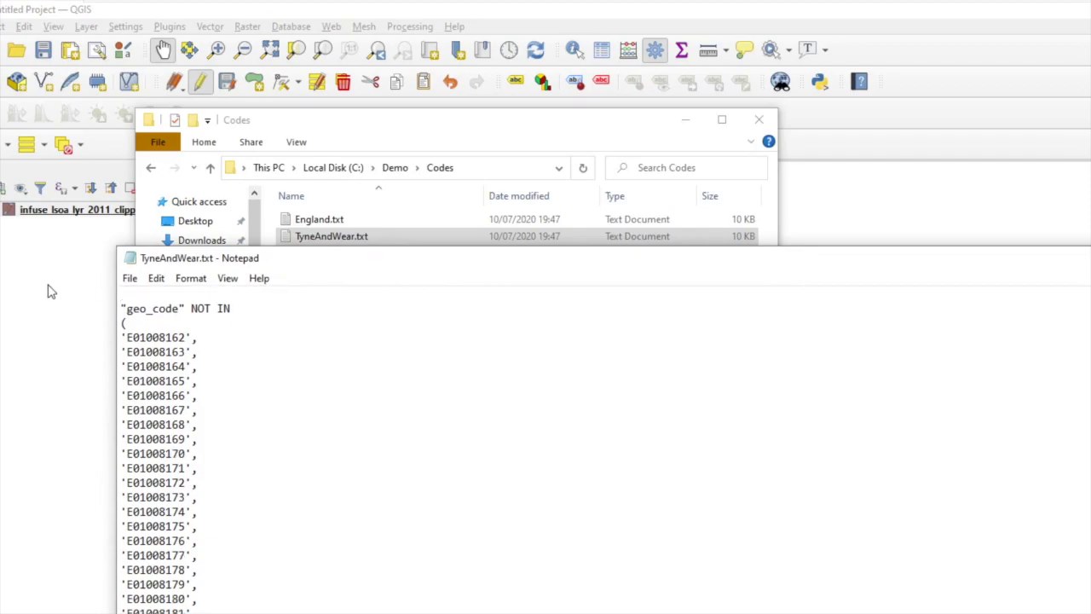
key(ctrl+s)
- Copy the entire "geo_code" NOT IN code list from TyneAndWear.txt
click(185, 320)
key(ctrl+a)
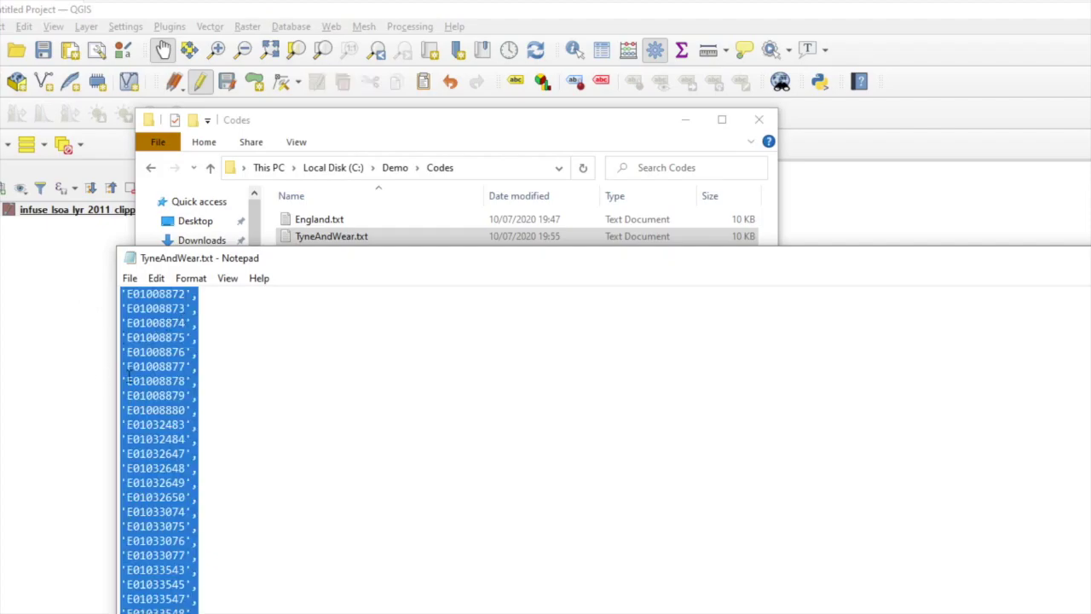
right_click(126, 375)
click(164, 427)
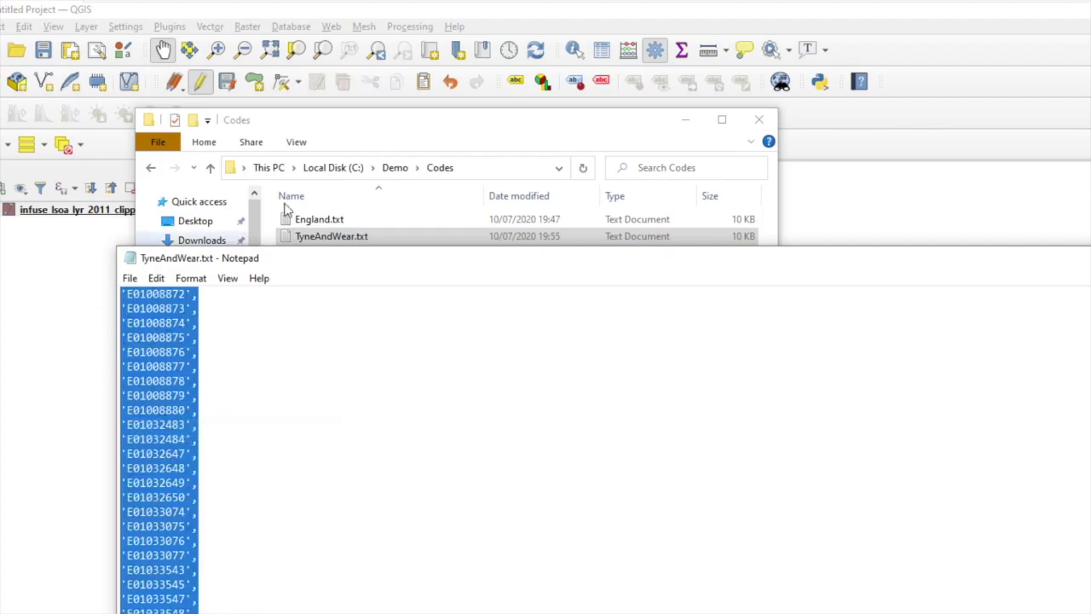
- Switch to QGIS and open Select by Expression from the attribute table of the infuse_lsoa_lyr_2011_clipped layer
drag(866, 205, 544, 467)
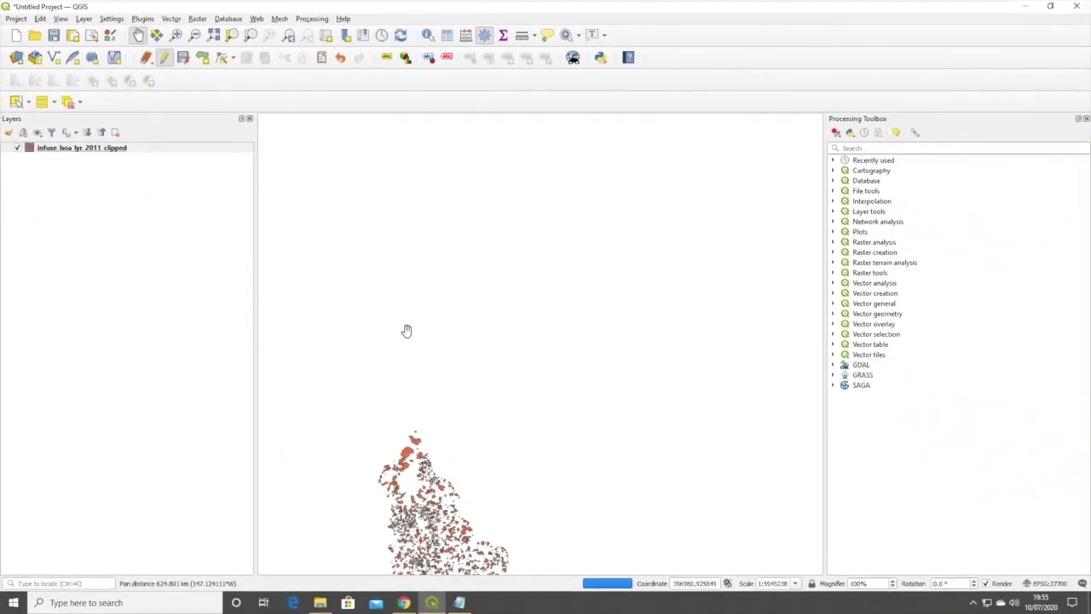
click(126, 150)
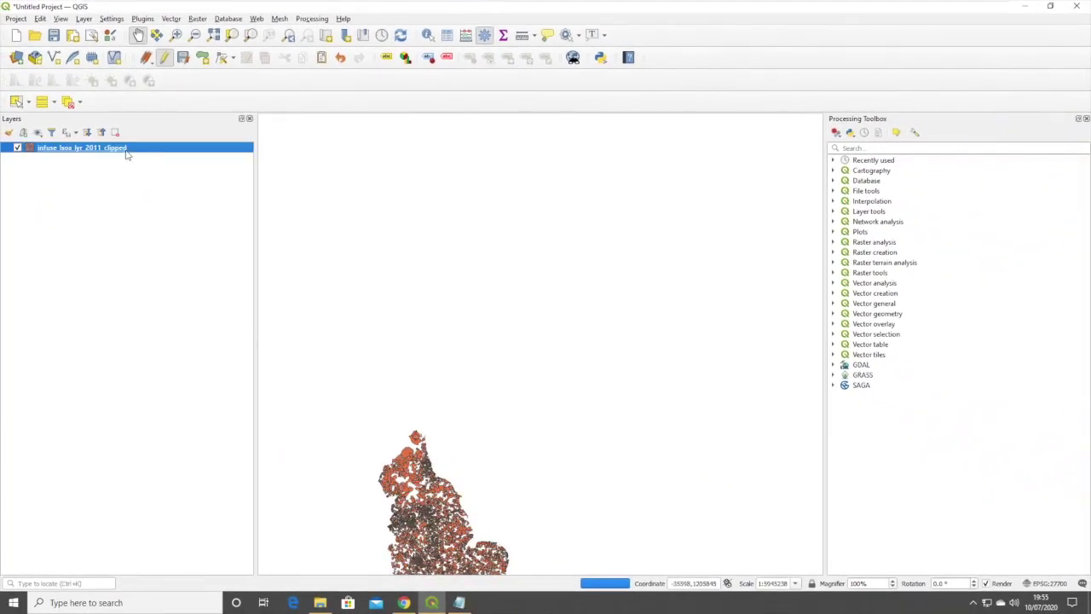
right_click(126, 151)
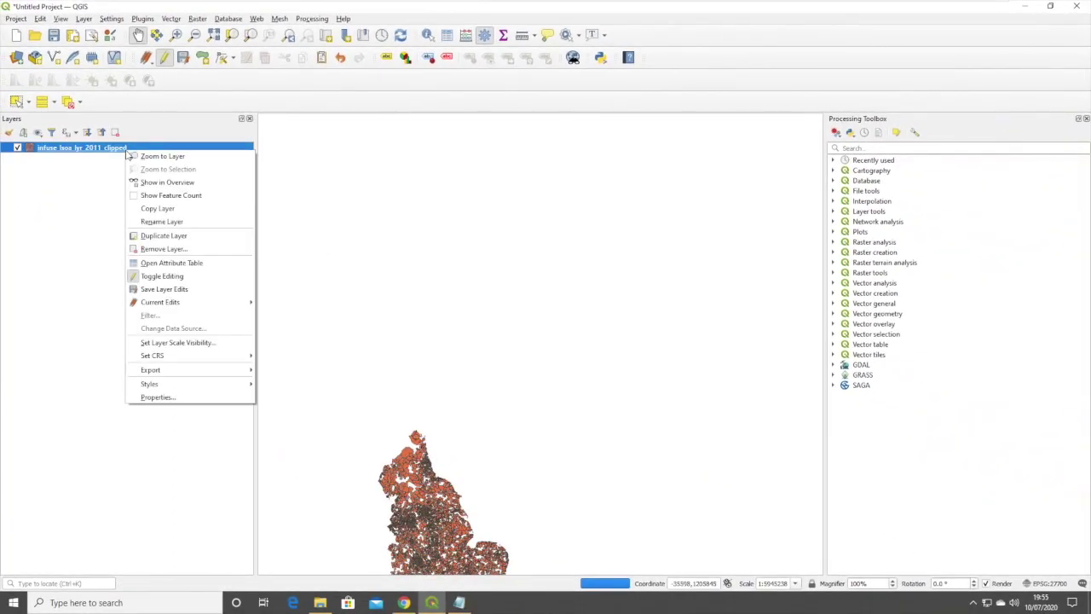
click(194, 266)
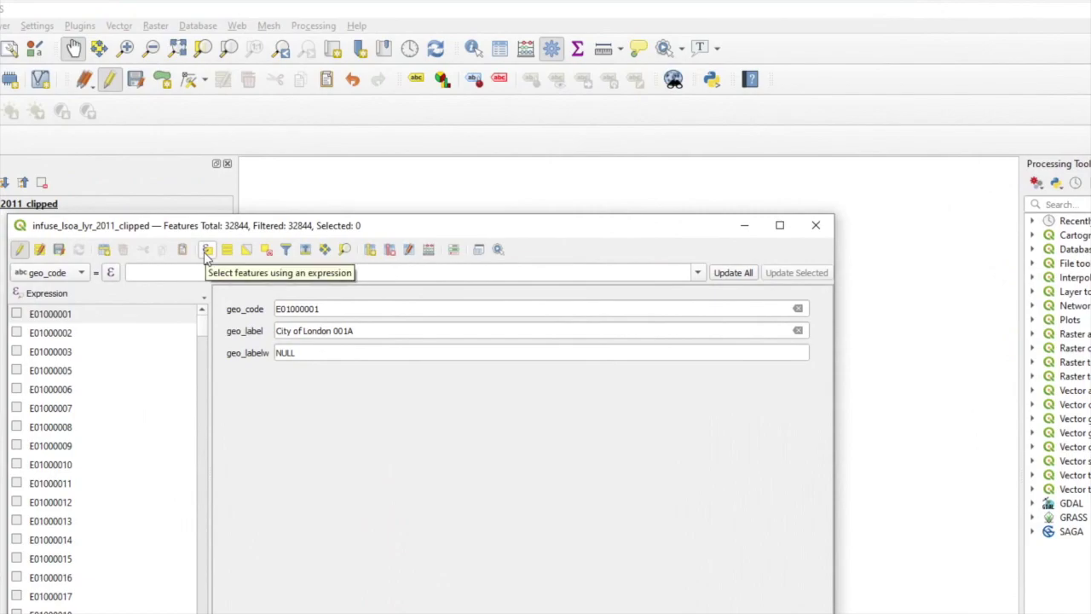
click(206, 250)
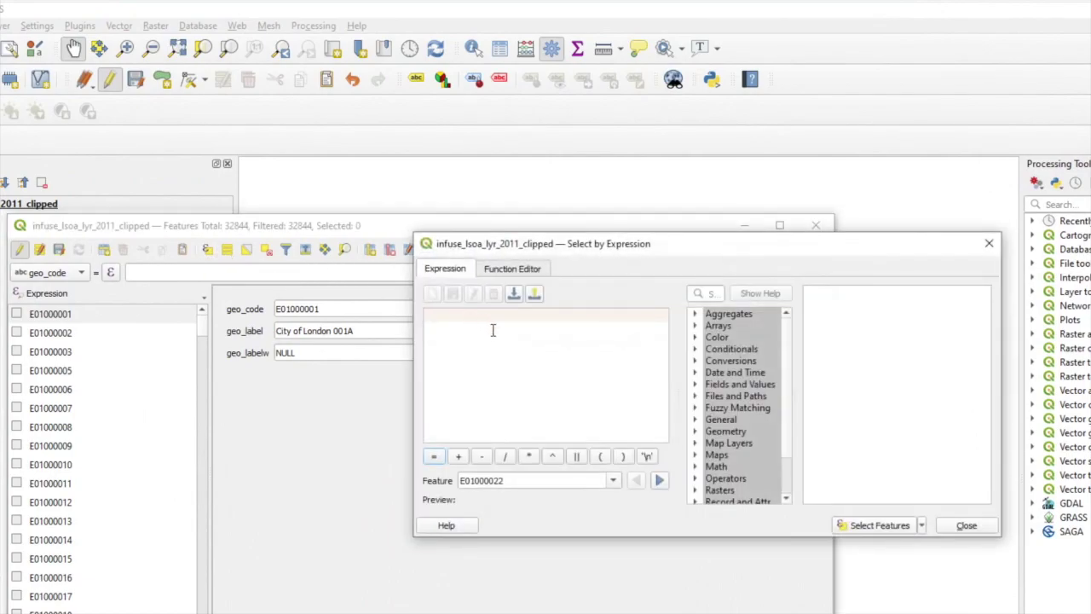
- Paste the "geo_code" NOT IN code list as the expression, select the matching features and close the dialog
key(ctrl+v)
drag(426, 433, 388, 238)
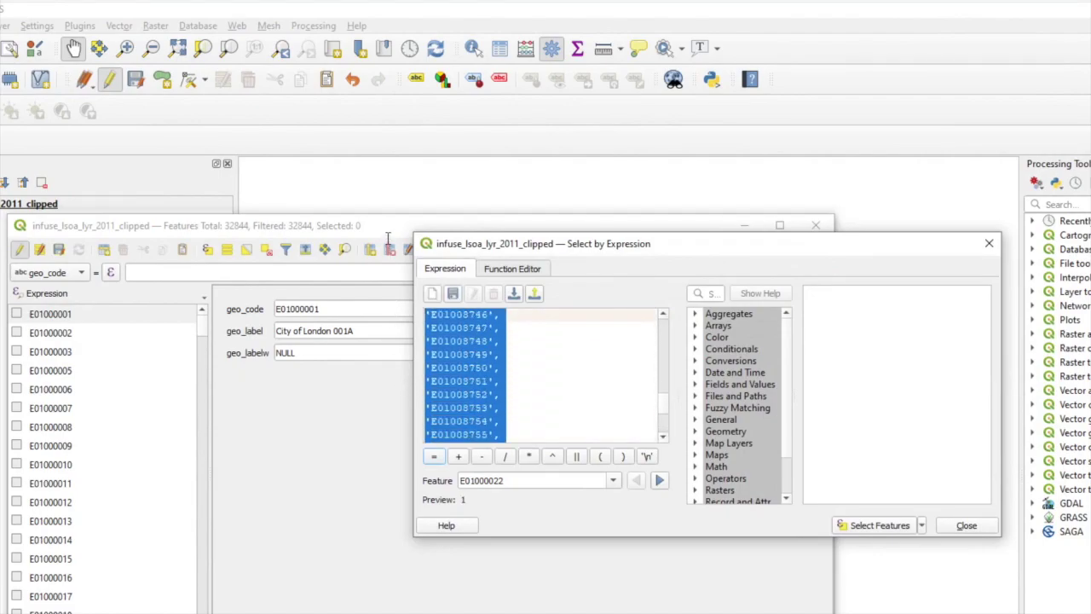
drag(659, 401, 648, 318)
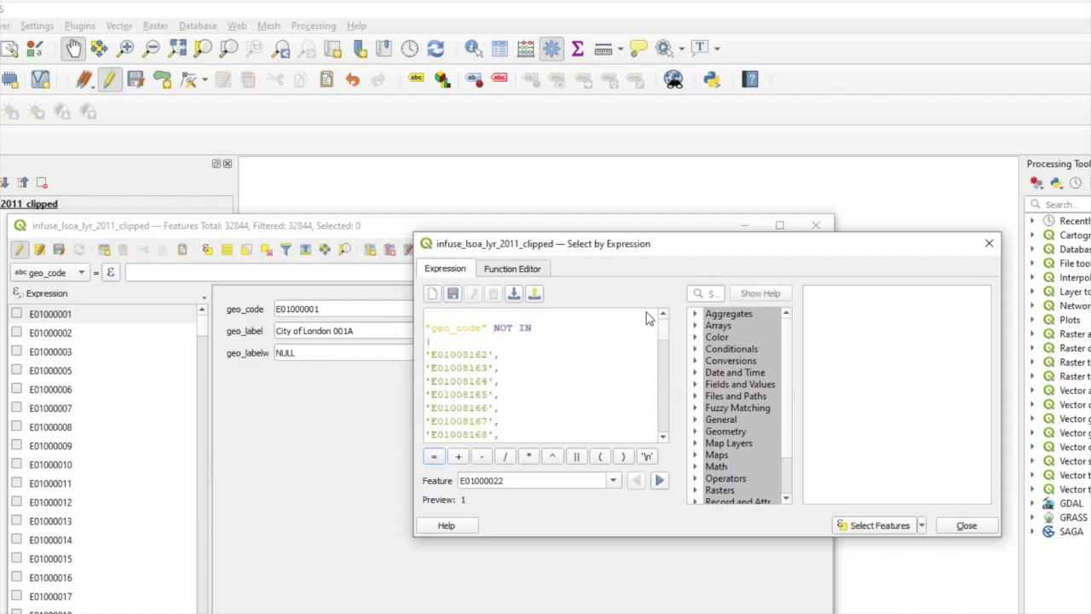
shift+click(429, 328)
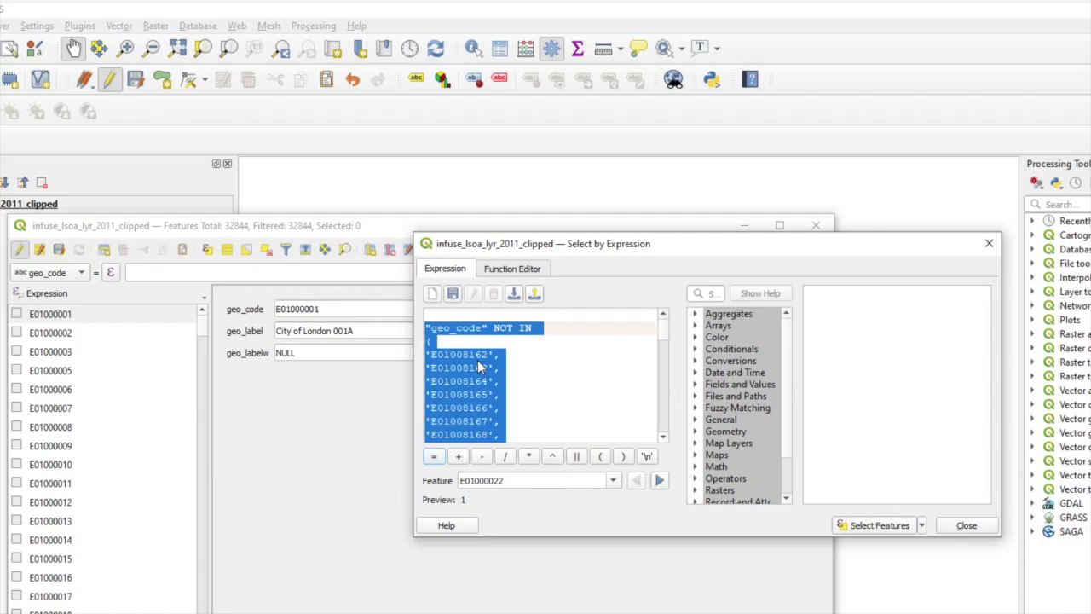
click(879, 525)
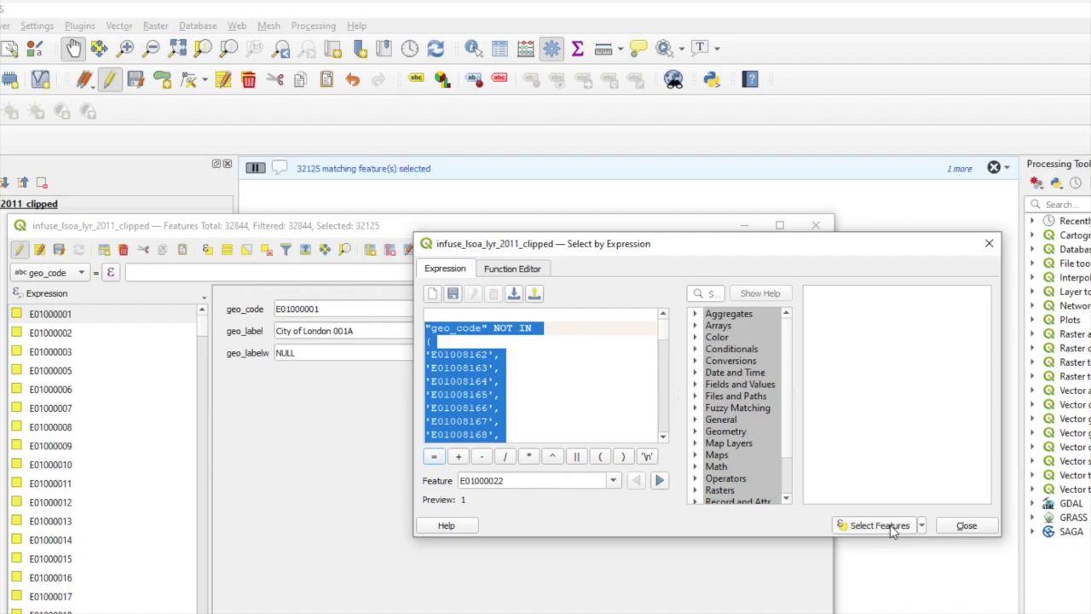
click(963, 526)
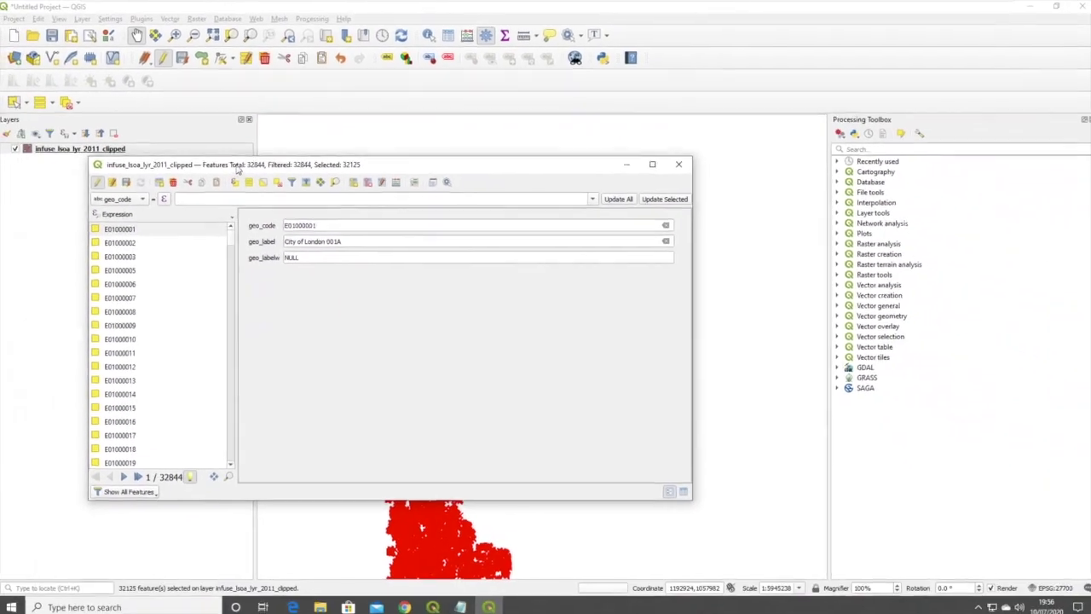
- Move the attribute table aside and examine the selection around Tyne and Wear in north-east England on the map
drag(205, 230, 495, 230)
drag(448, 171, 809, 173)
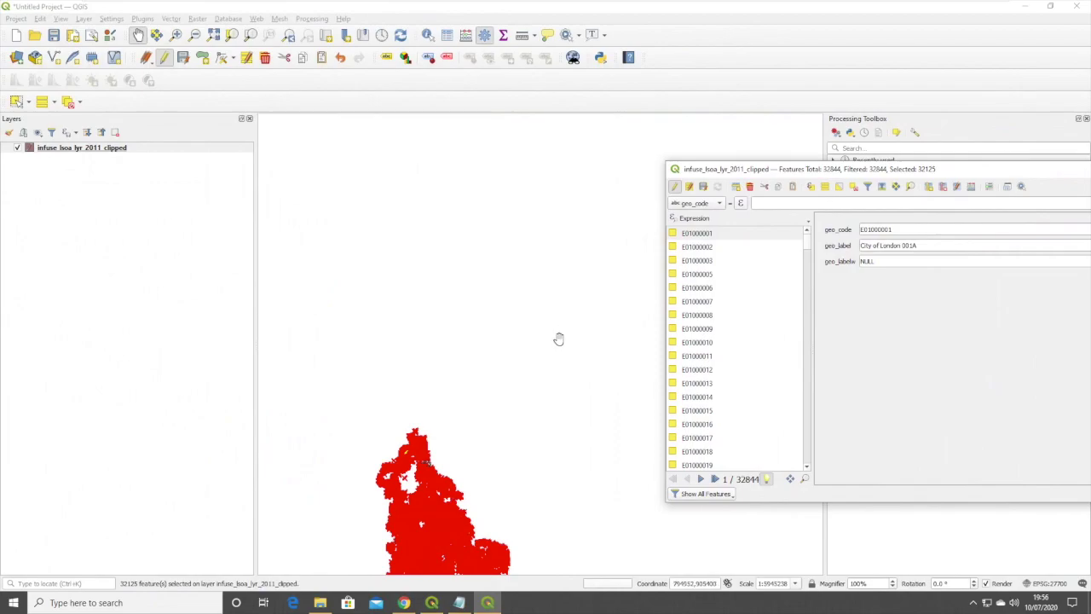
scroll(558, 340, up, 2)
drag(560, 394, 457, 304)
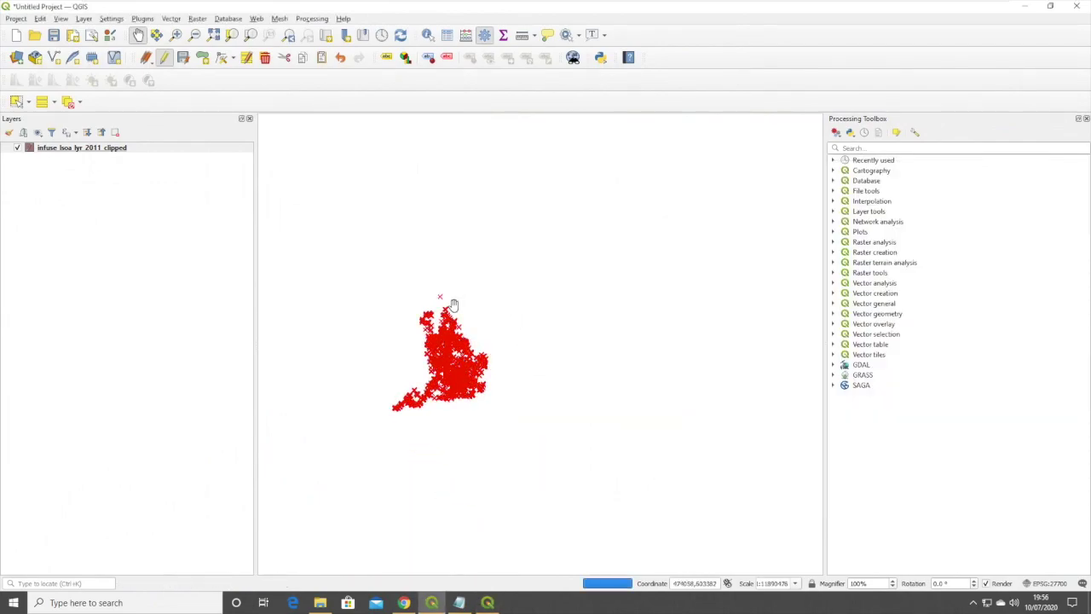
scroll(453, 305, up, 2)
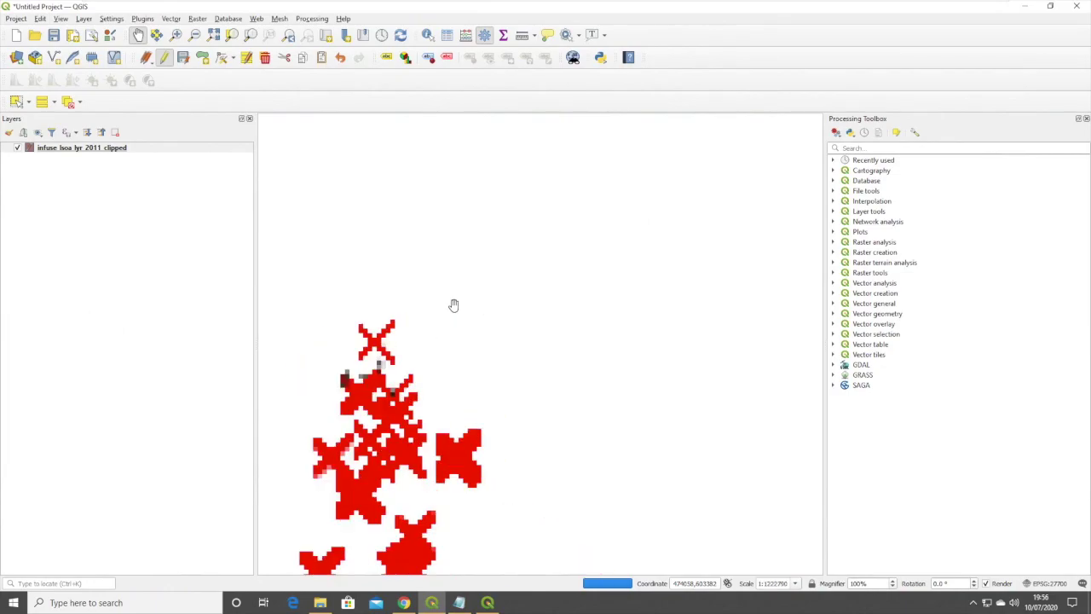
drag(453, 345, 631, 310)
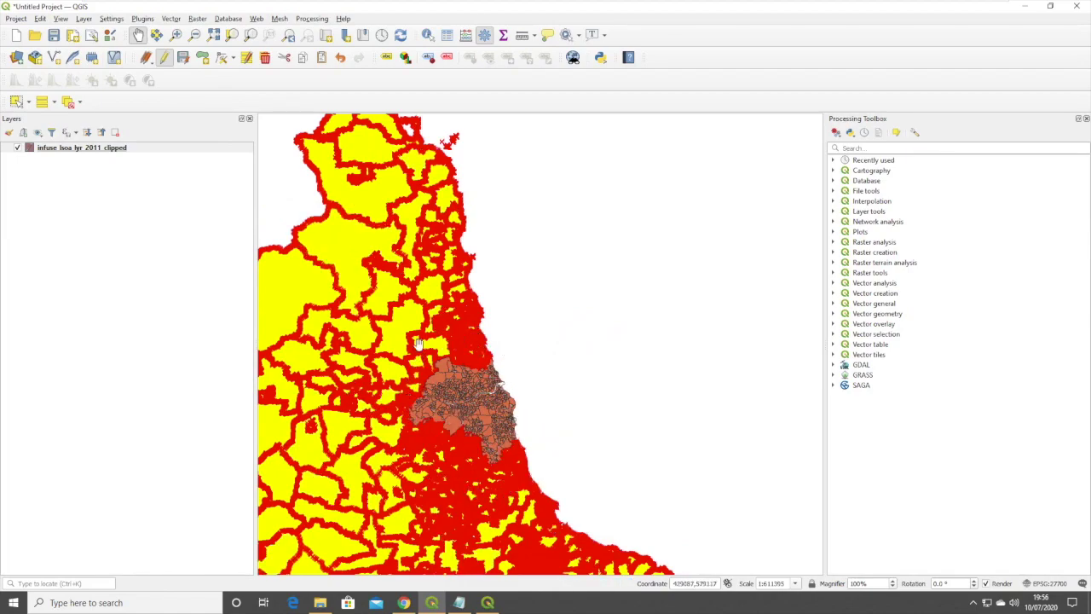
- Delete all selected features from the infuse_lsoa_lyr_2011_clipped attribute table and close the table
click(492, 602)
drag(820, 171, 302, 151)
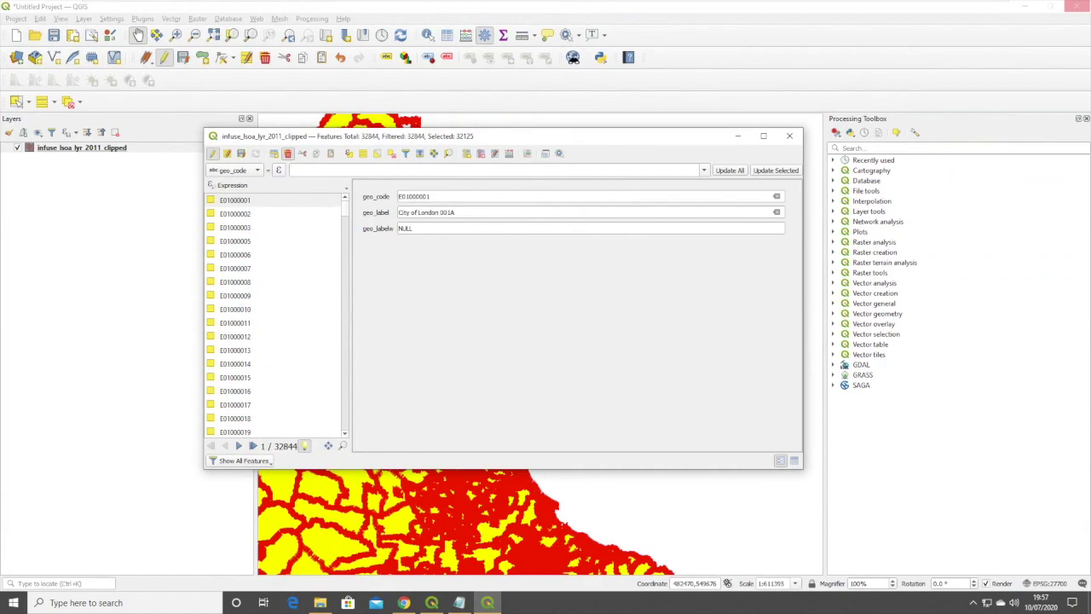
key(Delete)
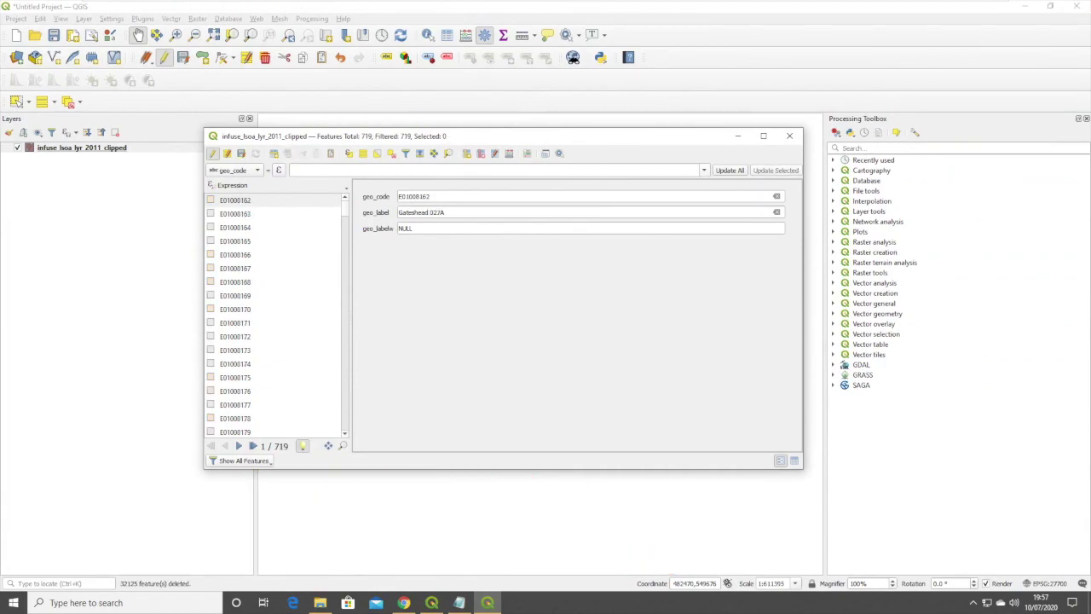
click(790, 135)
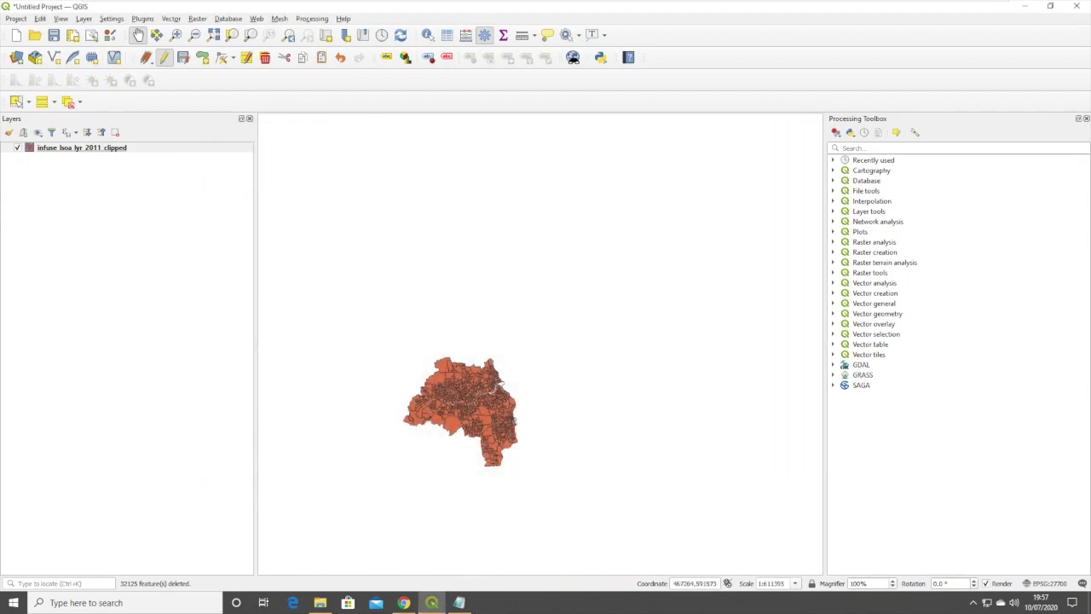
- Examine the remaining Tyne and Wear boundaries on the map, up close around the river mouth and as a whole
scroll(523, 363, up, 1)
drag(477, 409, 579, 316)
scroll(580, 315, up, 2)
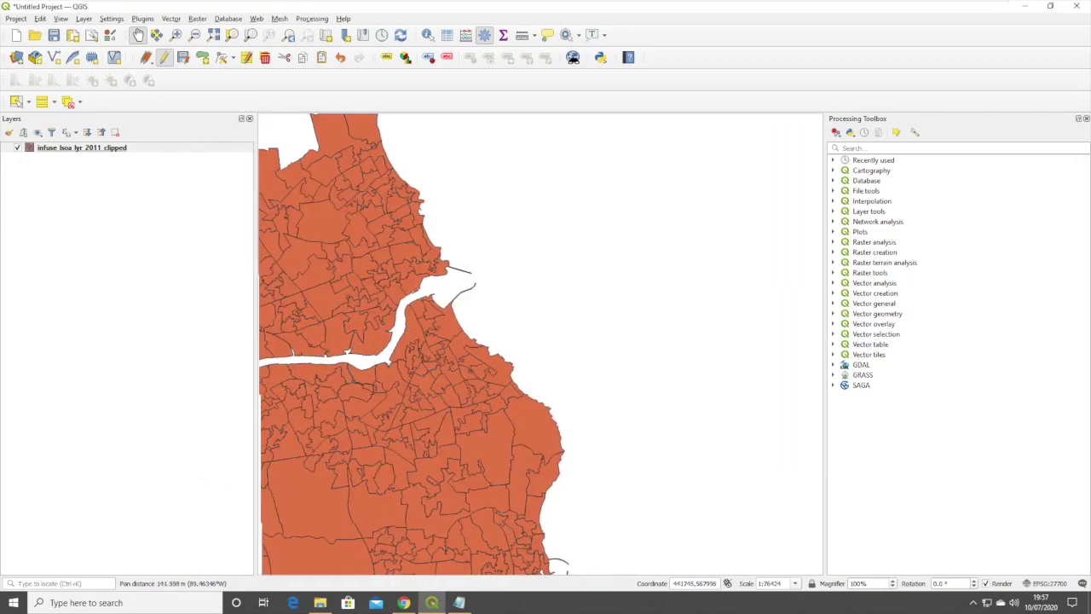
drag(503, 256, 635, 255)
scroll(635, 256, down, 1)
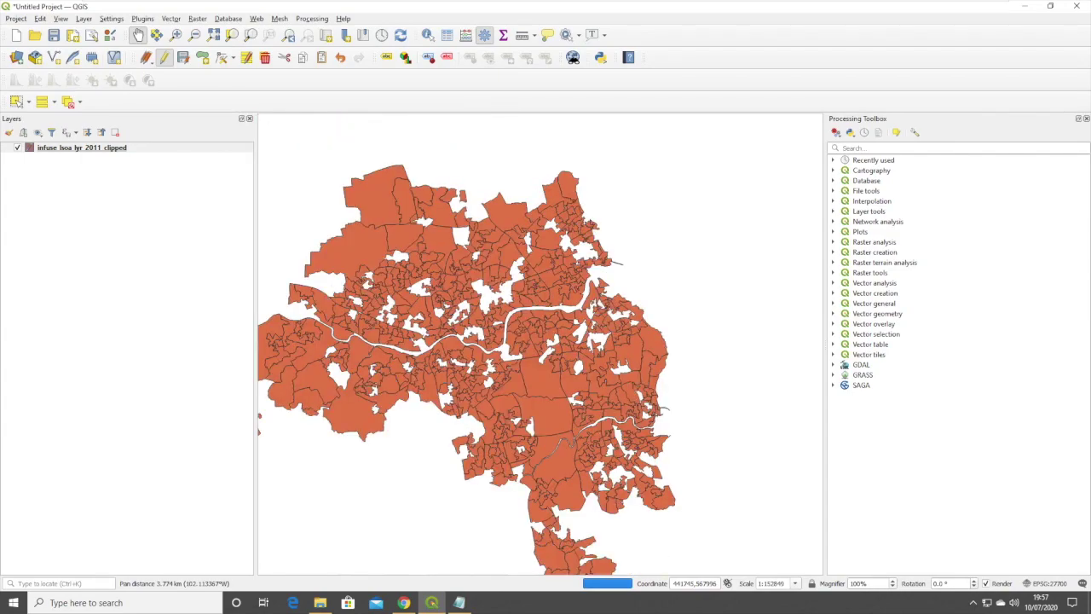
scroll(640, 273, down, 1)
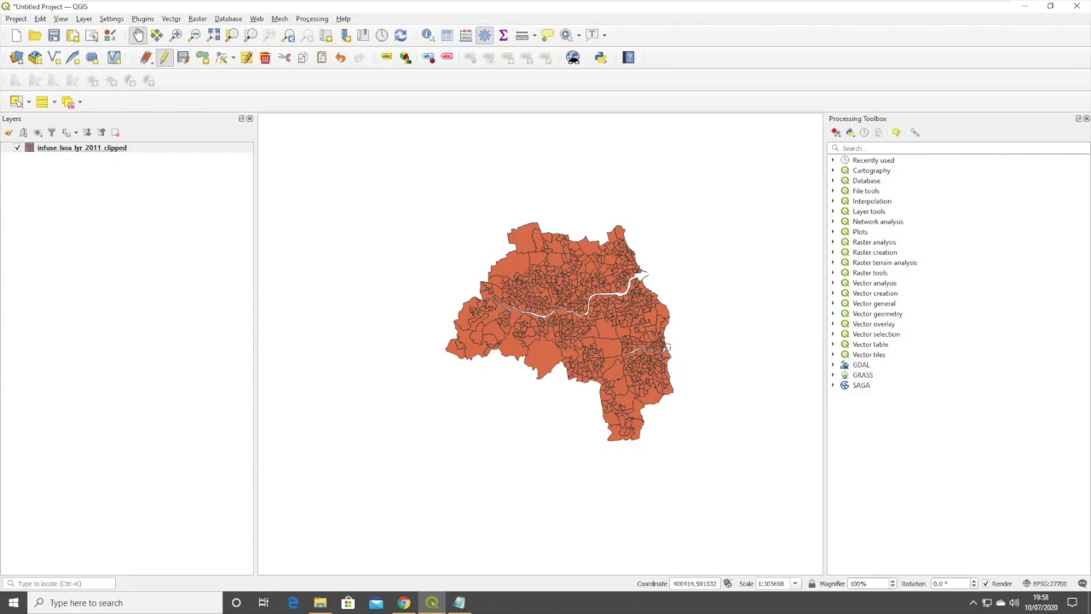
- Start exporting the infuse_lsoa_lyr_2011_clipped features as an ESRI Shapefile named TyneAndWear in C:\Demo
click(82, 148)
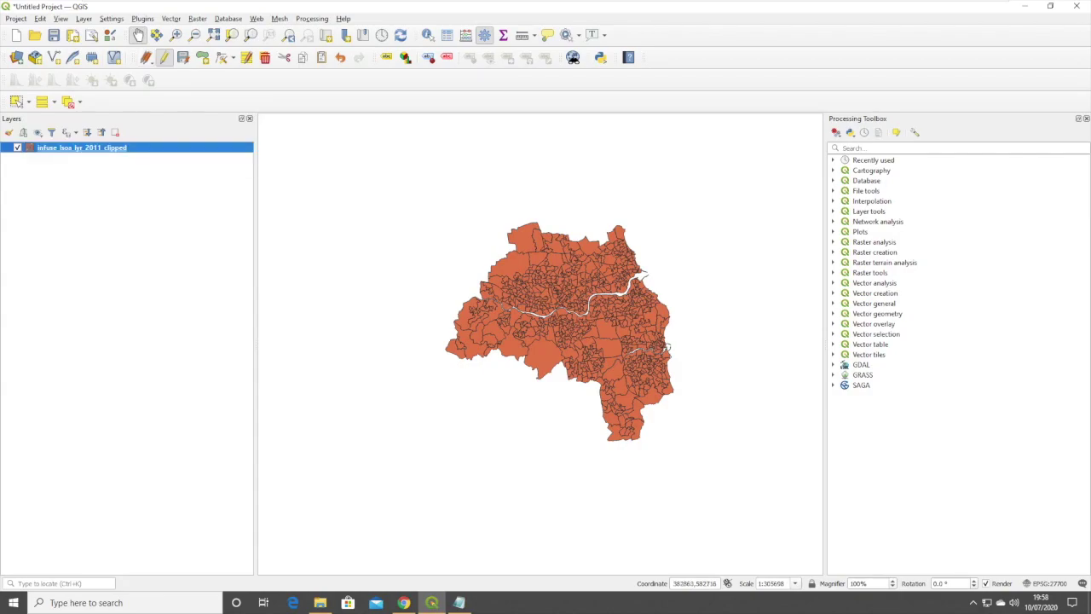
right_click(155, 147)
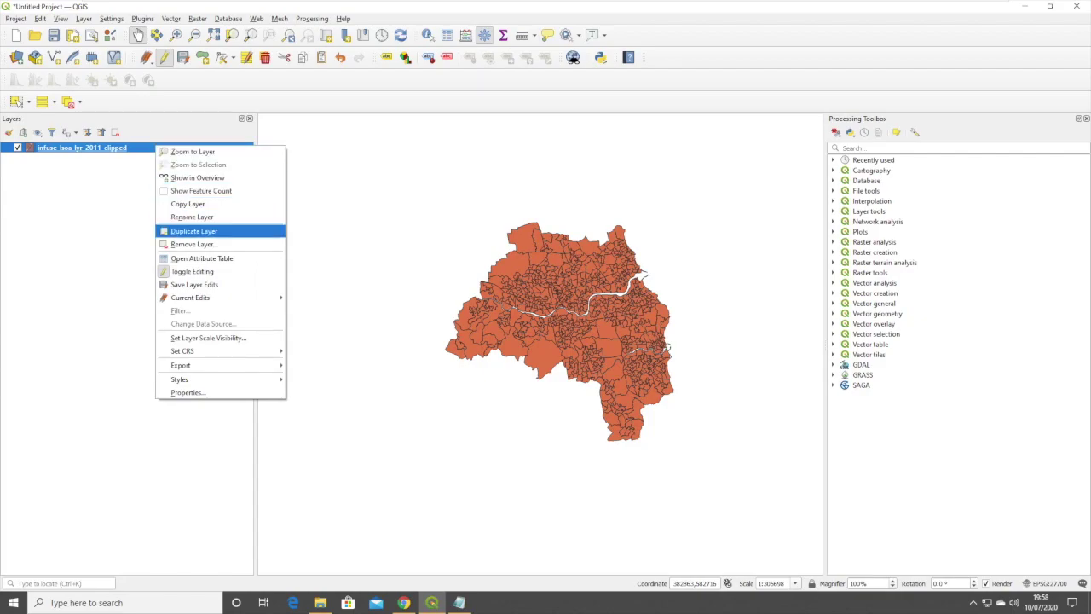
mouse_move(196, 365)
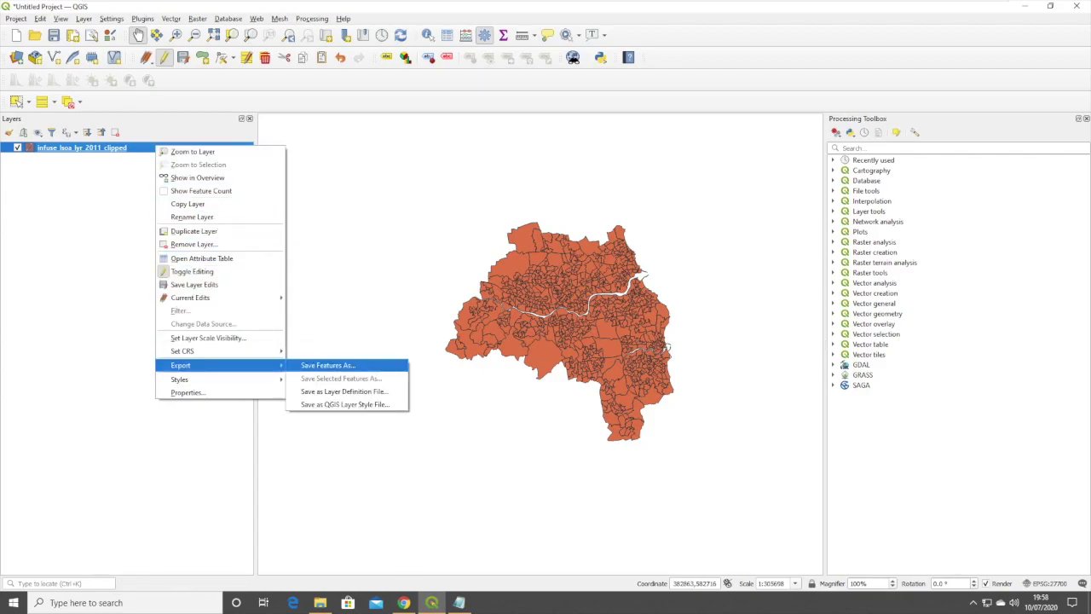
click(328, 365)
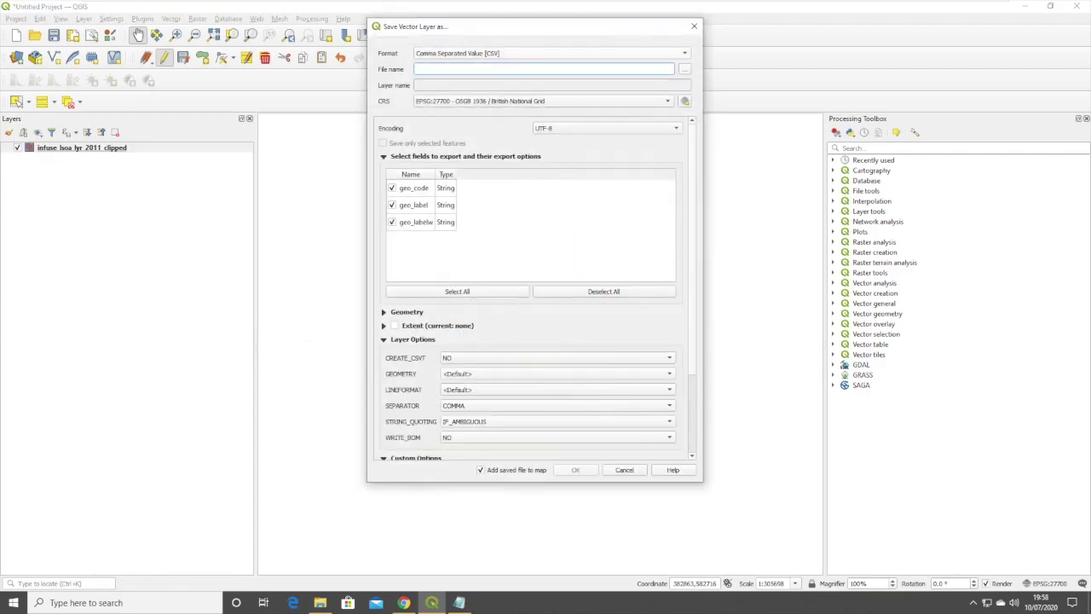
click(546, 53)
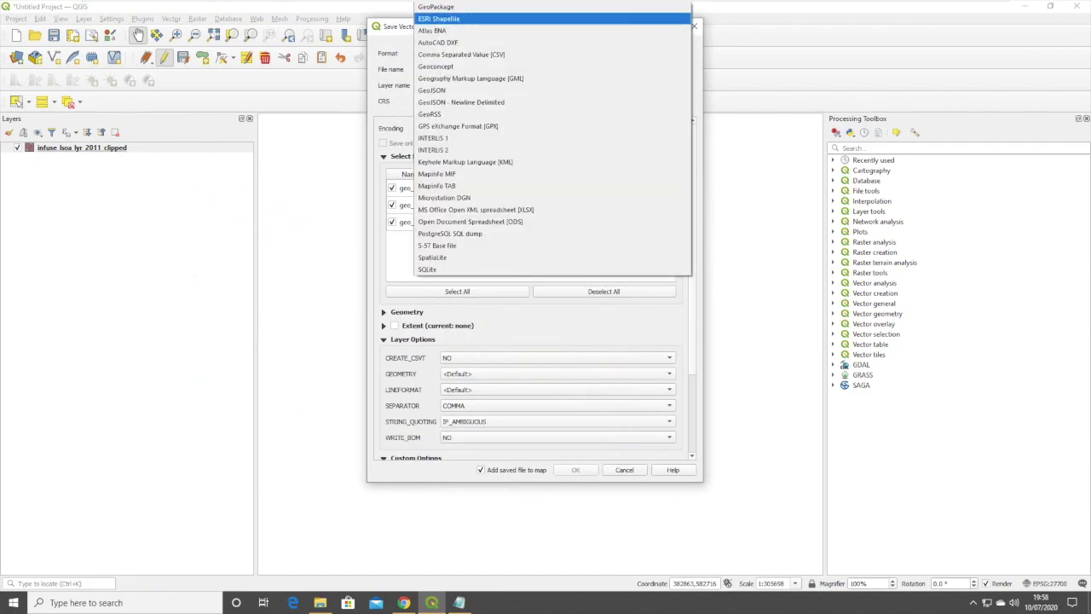
key(Return)
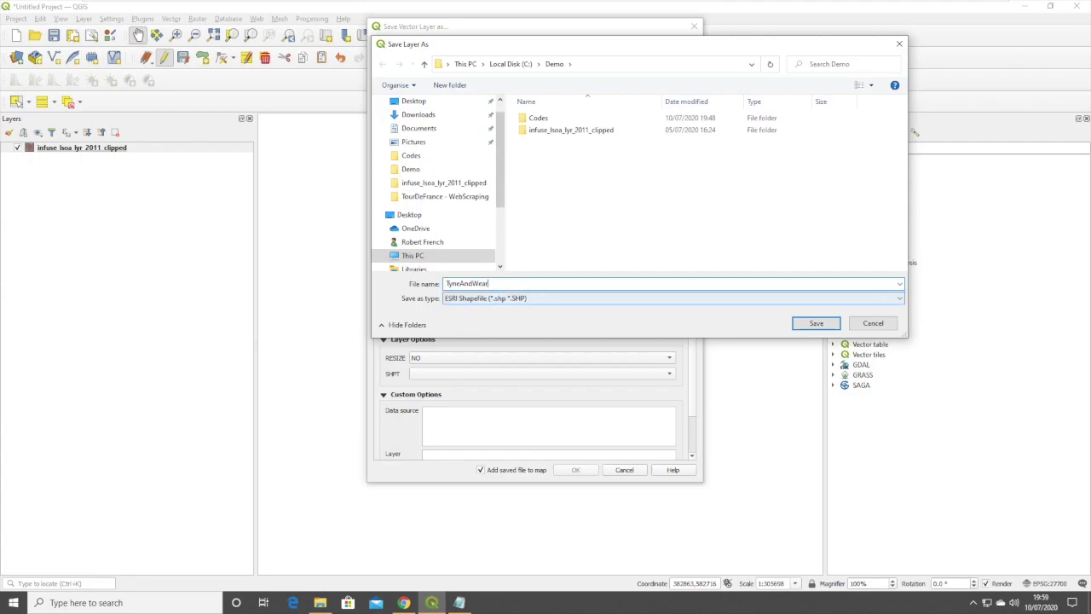
click(816, 323)
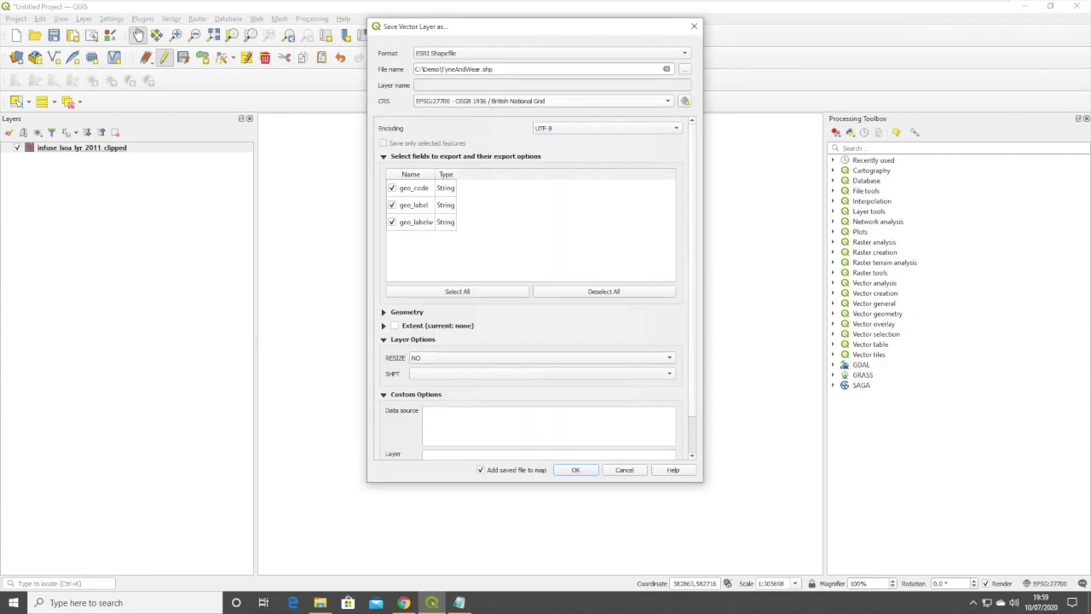
- Set the export CRS to Default CRS: EPSG:4326 - WGS 84 and save the TyneAndWear shapefile
click(546, 101)
key(Down)
key(Down)
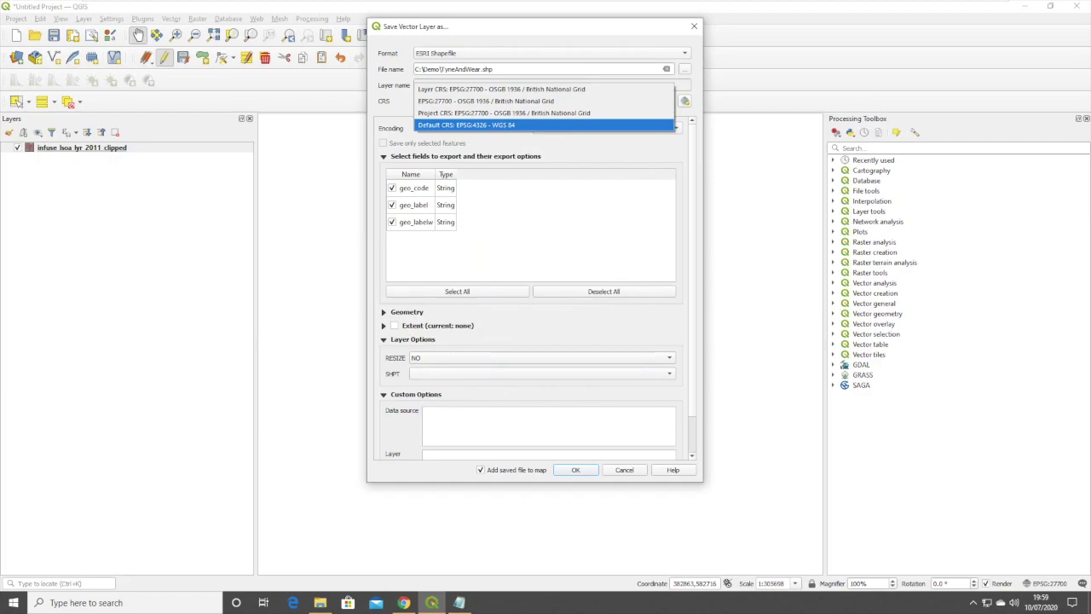
key(Return)
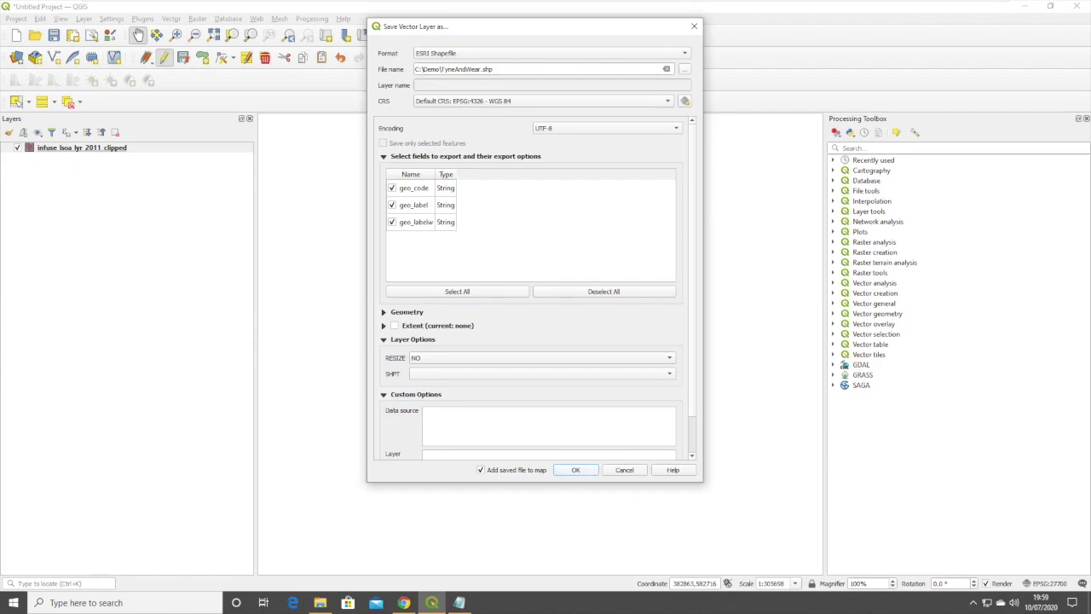
key(Return)
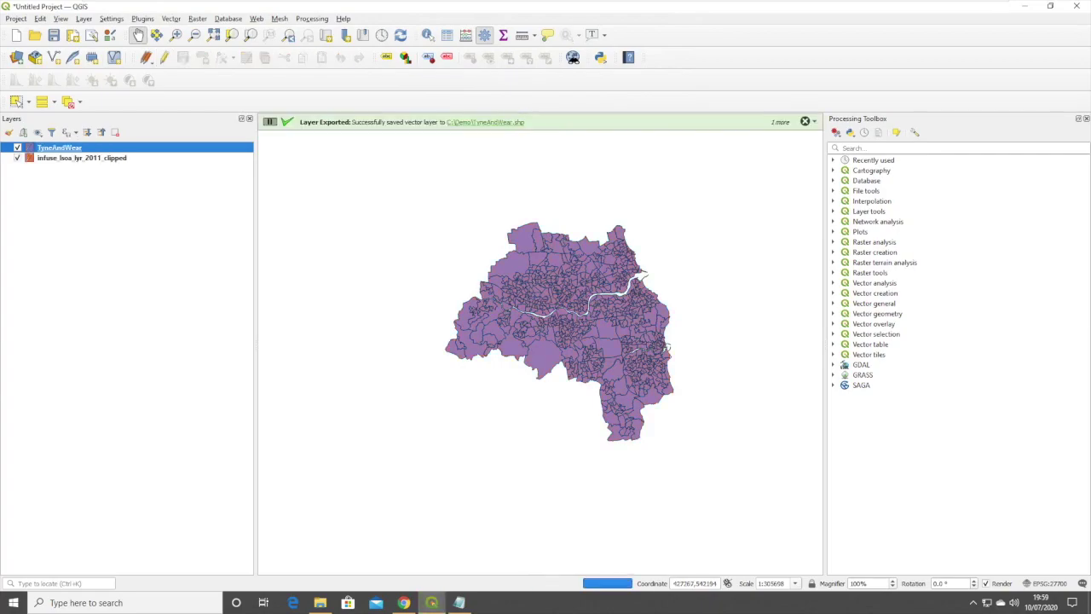
- Switch to File Explorer, open the Demo folder and select the TyneAndWear files from .cpg through .shx
click(320, 602)
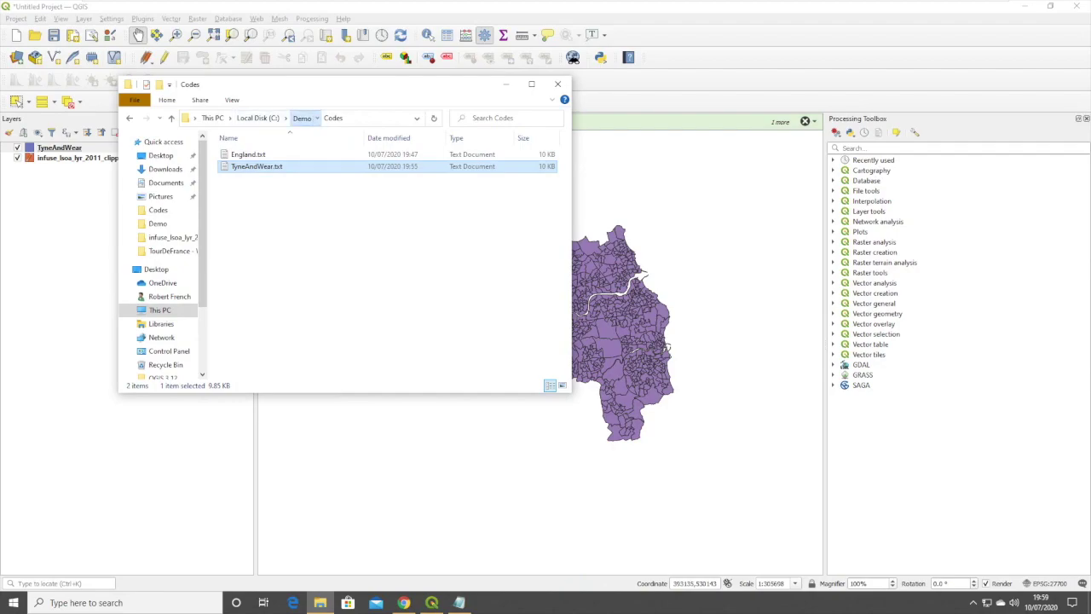
click(302, 117)
click(294, 190)
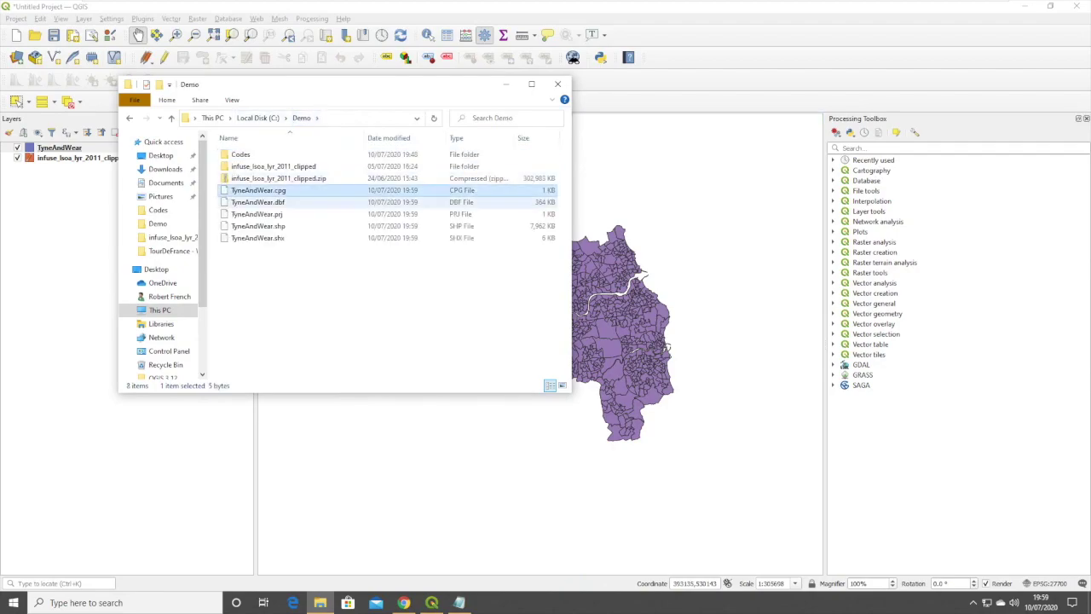
shift+click(264, 238)
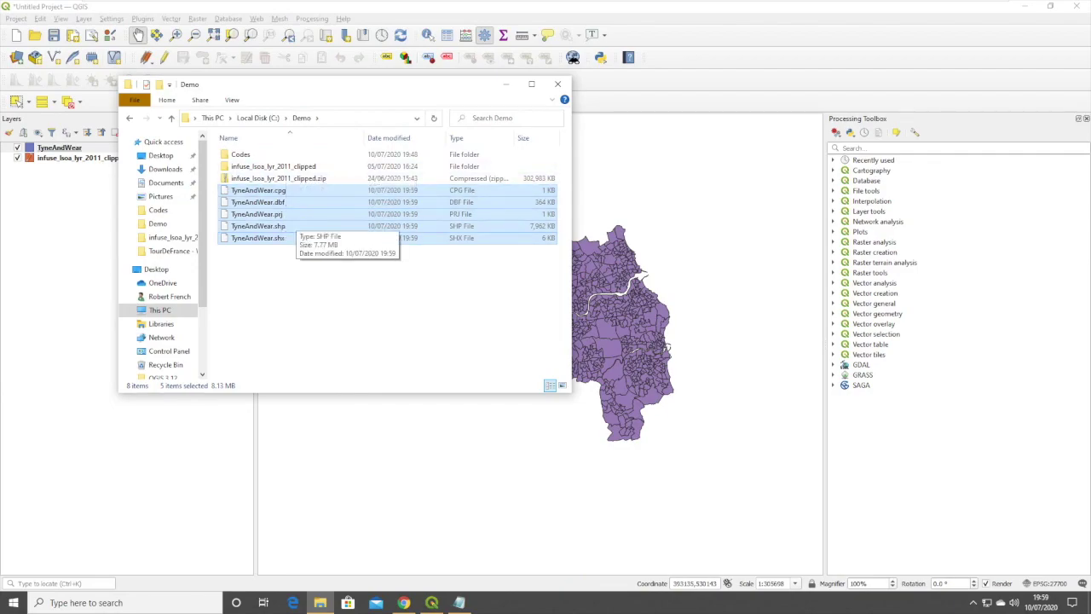
drag(622, 384, 756, 299)
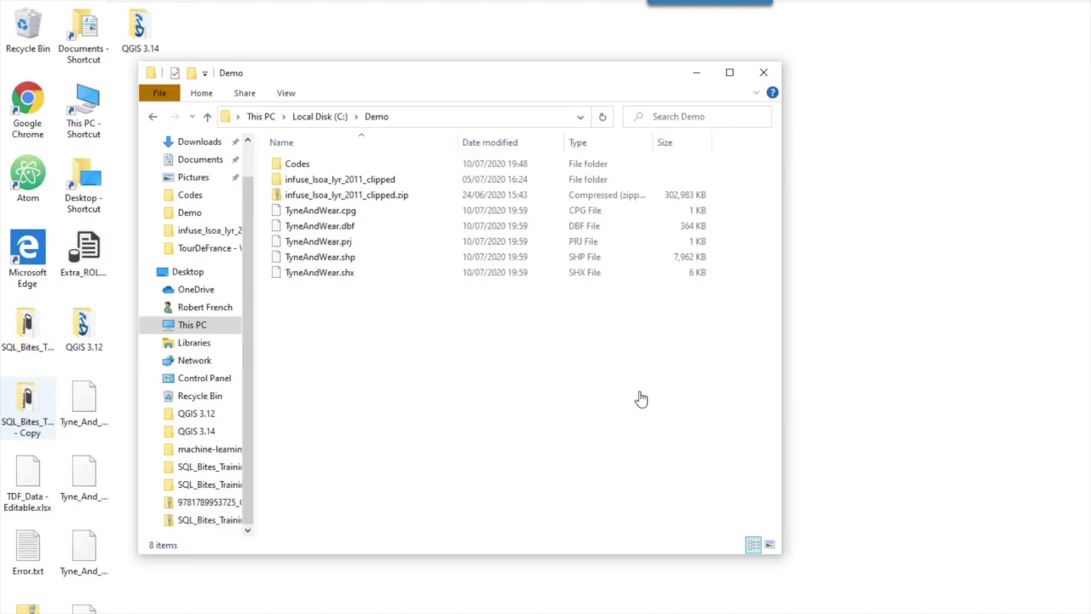
- Compress the five TyneAndWear files in the Demo folder into a zip archive, keeping the name TyneAndWear.zip
click(342, 281)
key(shift+Up)
key(shift+Up)
key(shift+Up)
key(shift+Up)
click(381, 211)
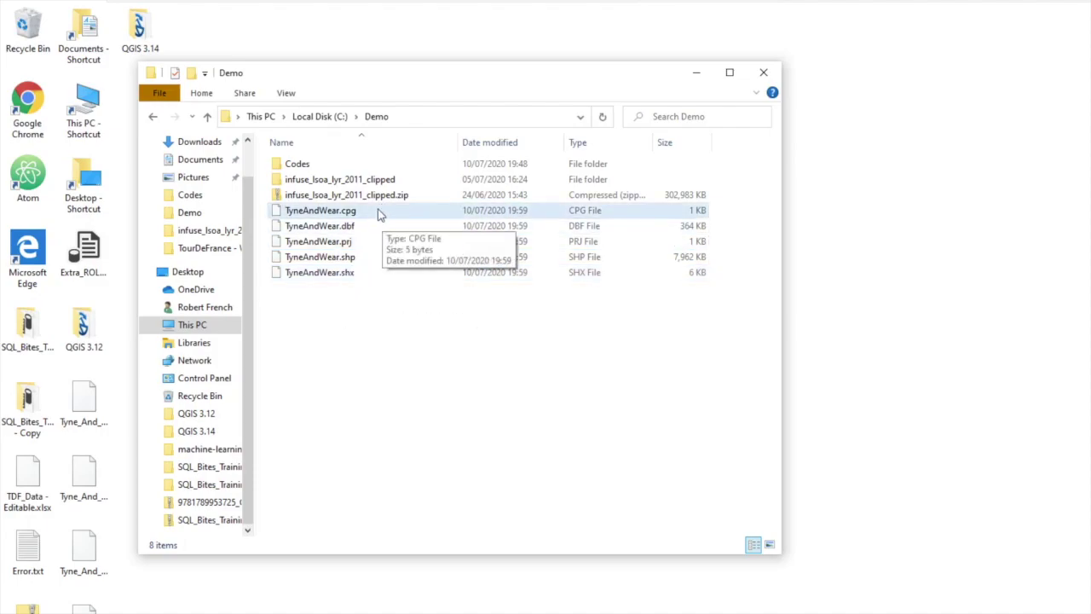
shift+click(358, 272)
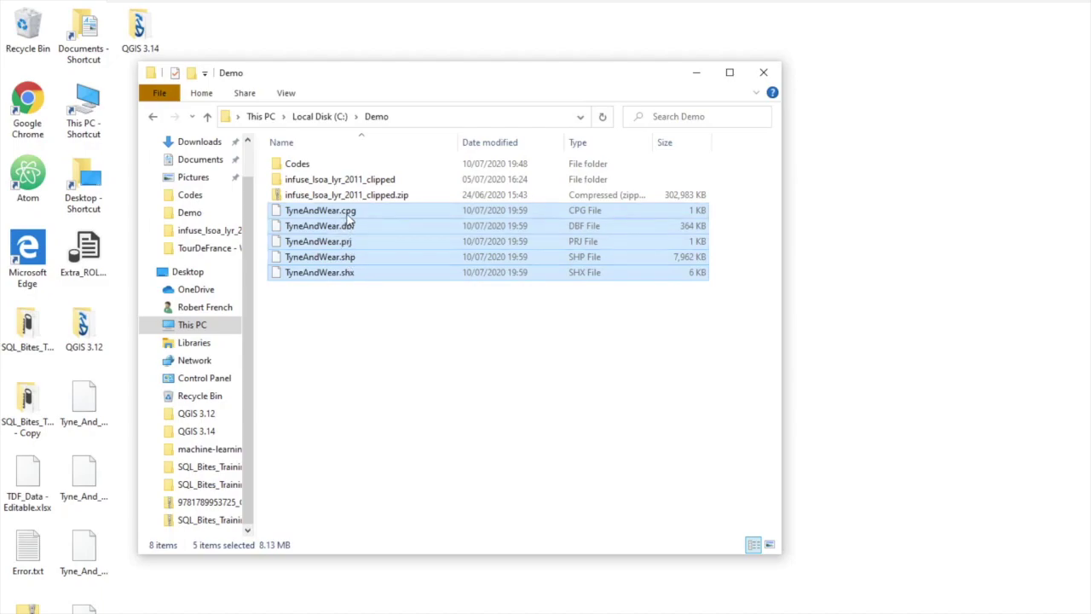
right_click(348, 214)
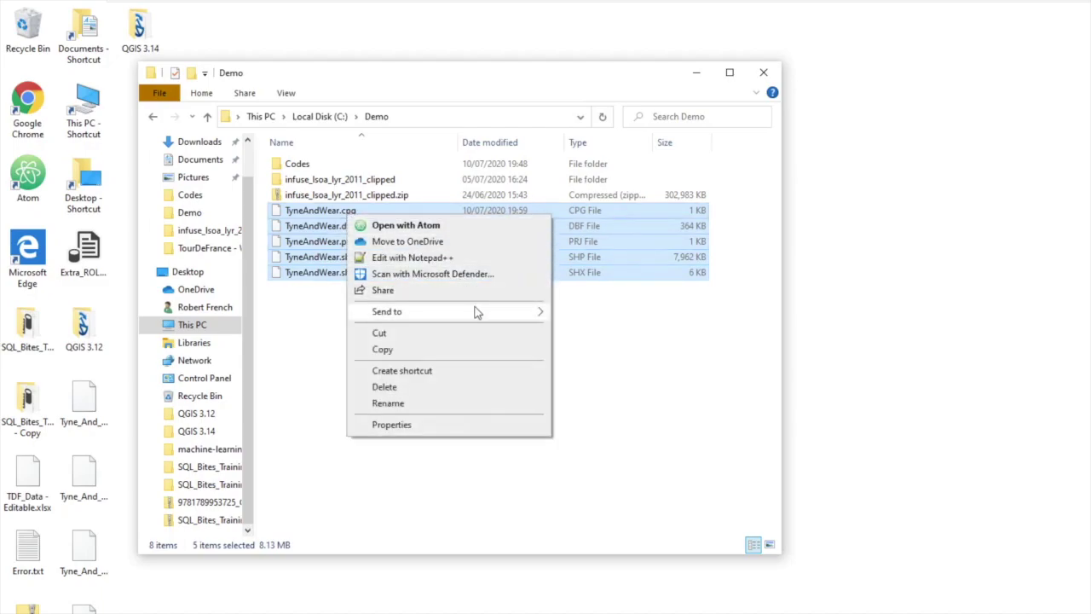
mouse_move(481, 313)
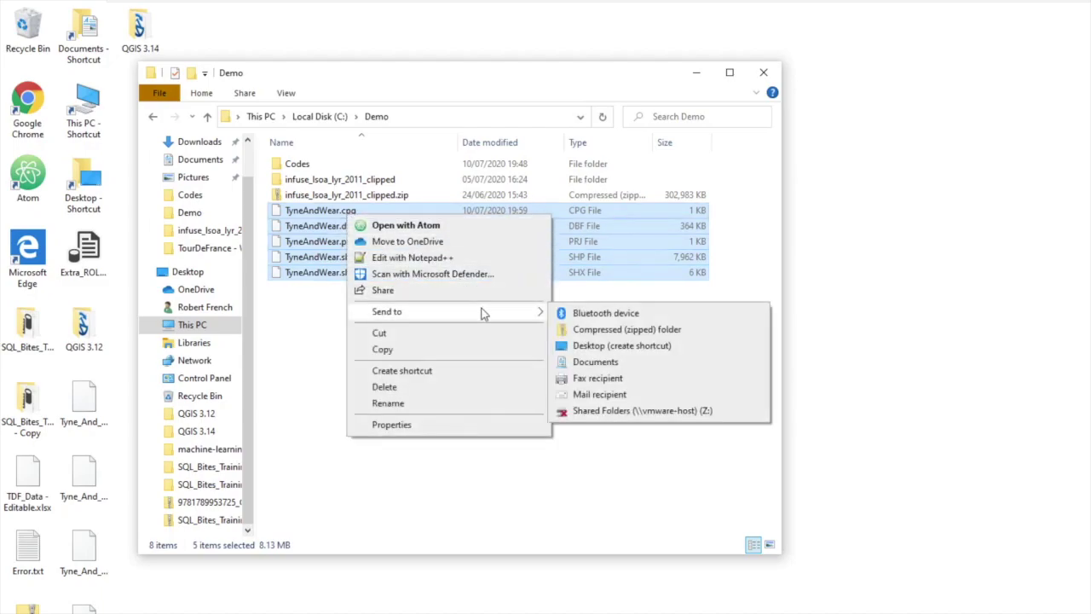
click(628, 330)
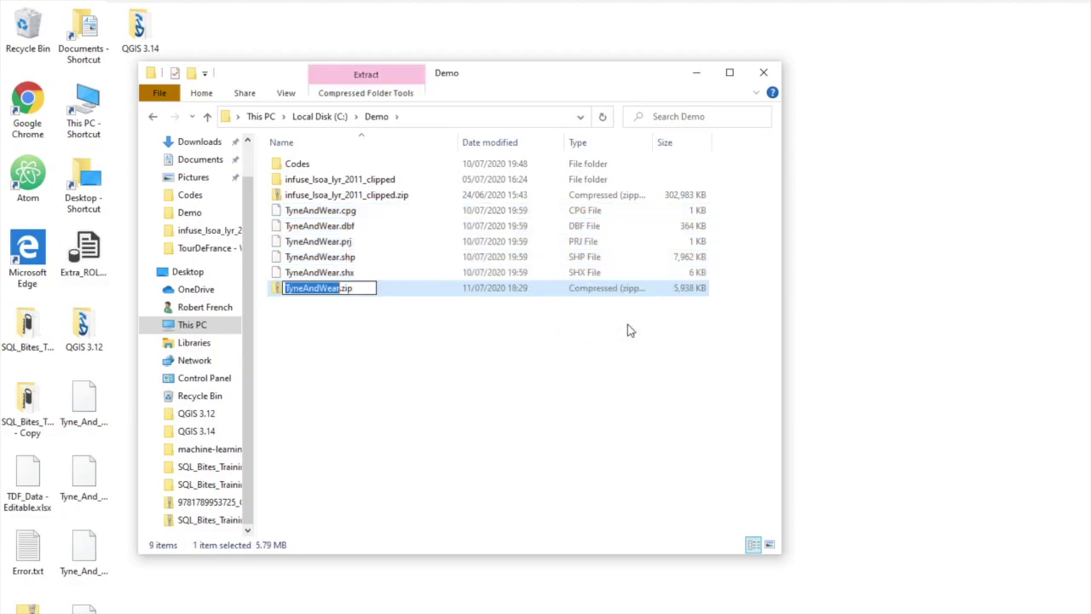
click(445, 315)
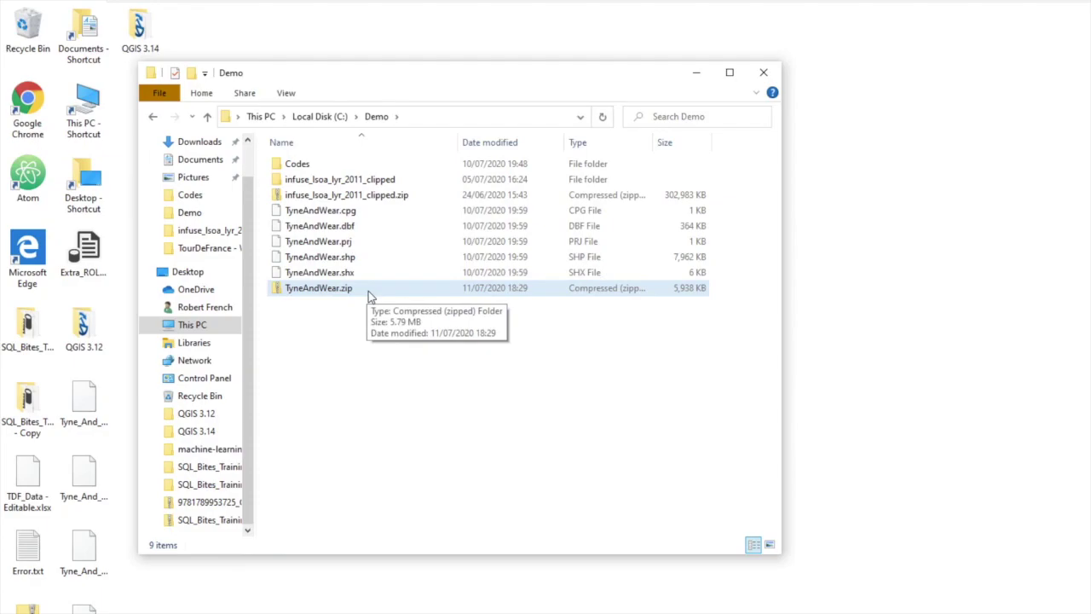
click(370, 296)
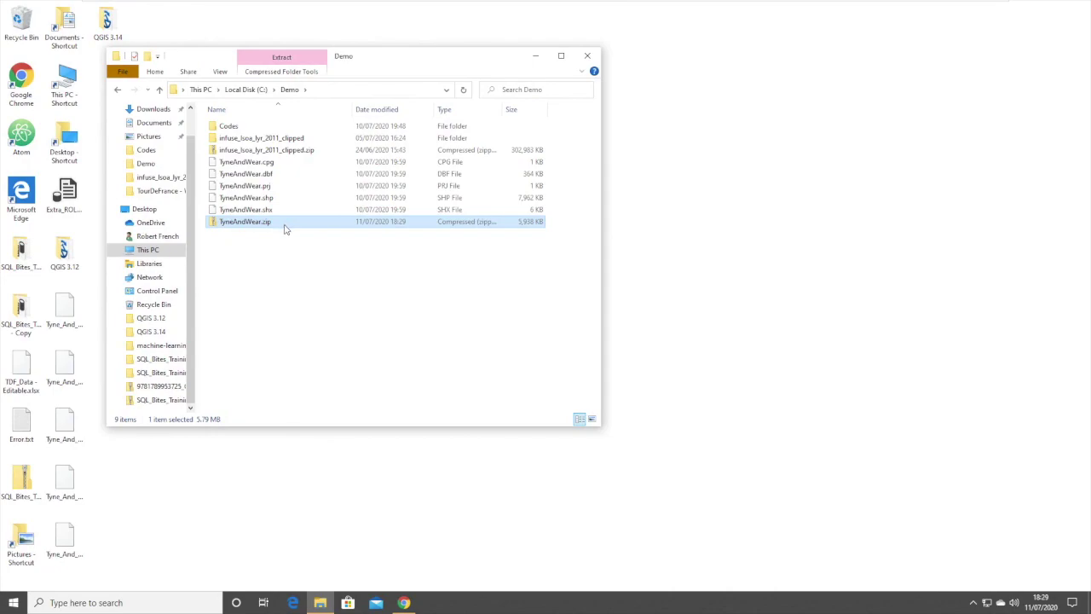
- Switch to Mapshaper in Chrome and import TyneAndWear.zip from the Demo folder with line intersection detection enabled
click(405, 601)
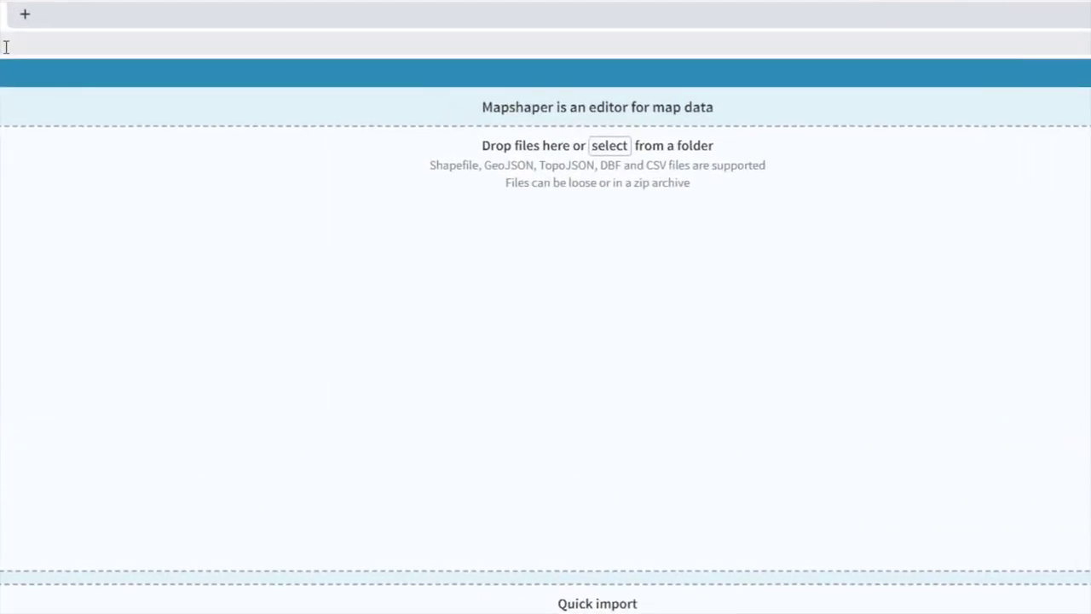
click(623, 152)
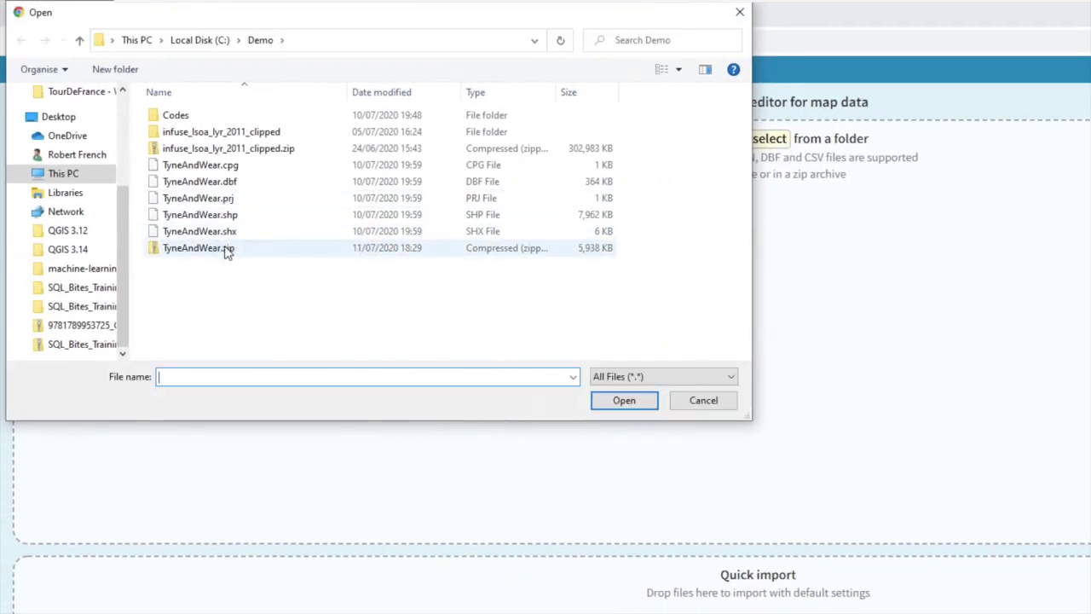
click(228, 249)
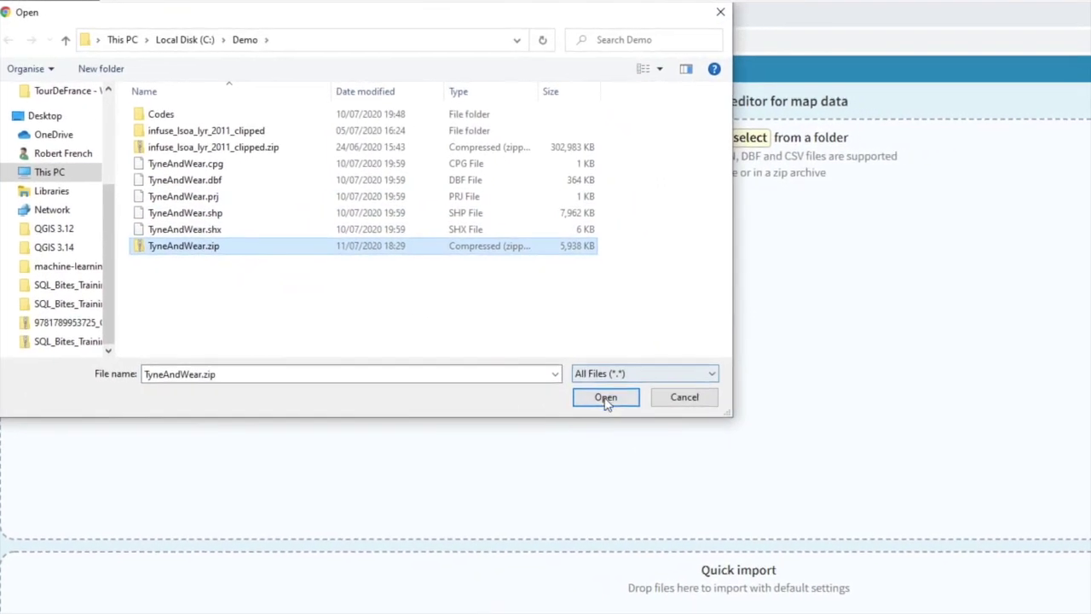
click(623, 399)
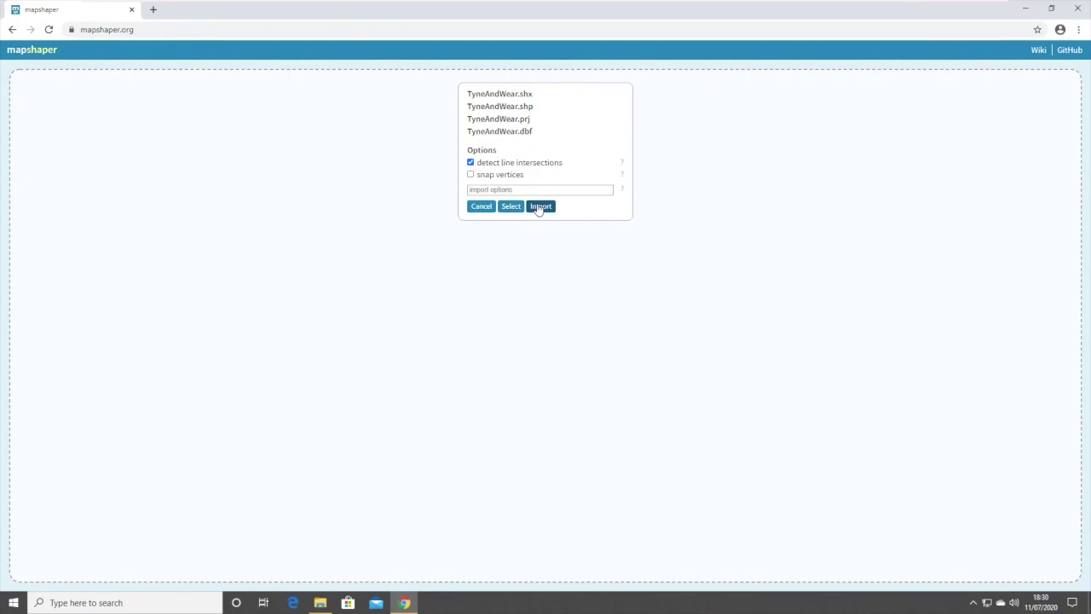
click(539, 207)
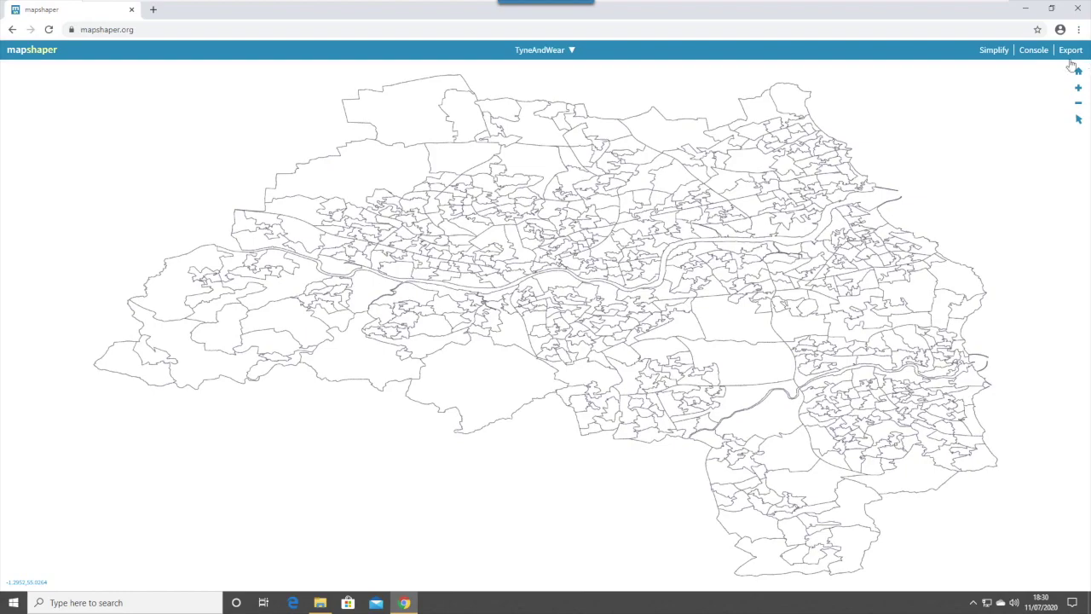
- Open the Mapshaper console, run -proj wgs84 on the TyneAndWear layer and check the console response
click(1024, 55)
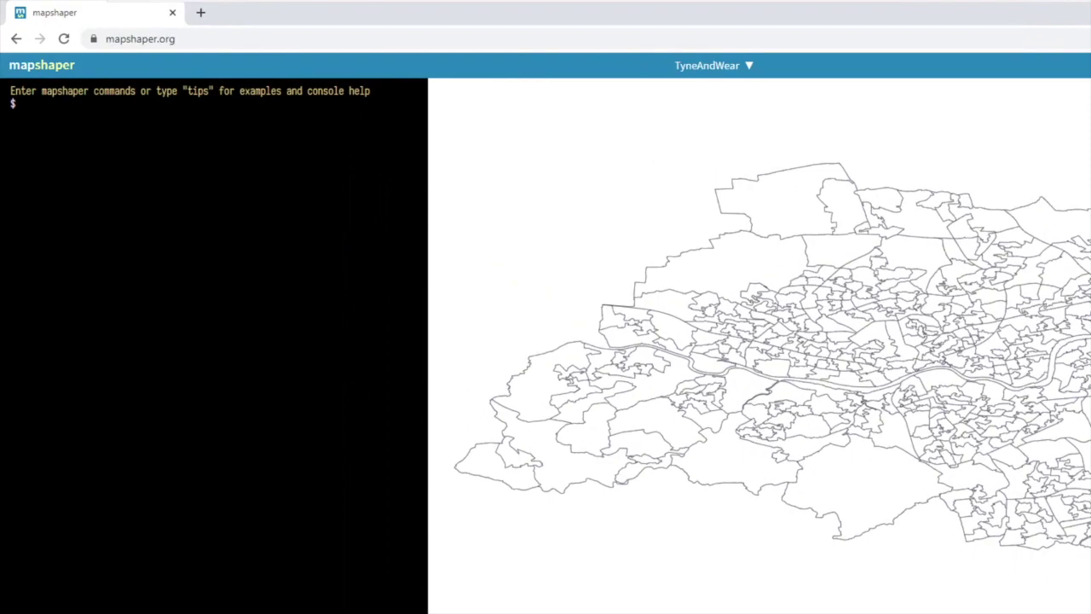
text(-proj wgs84)
key(Return)
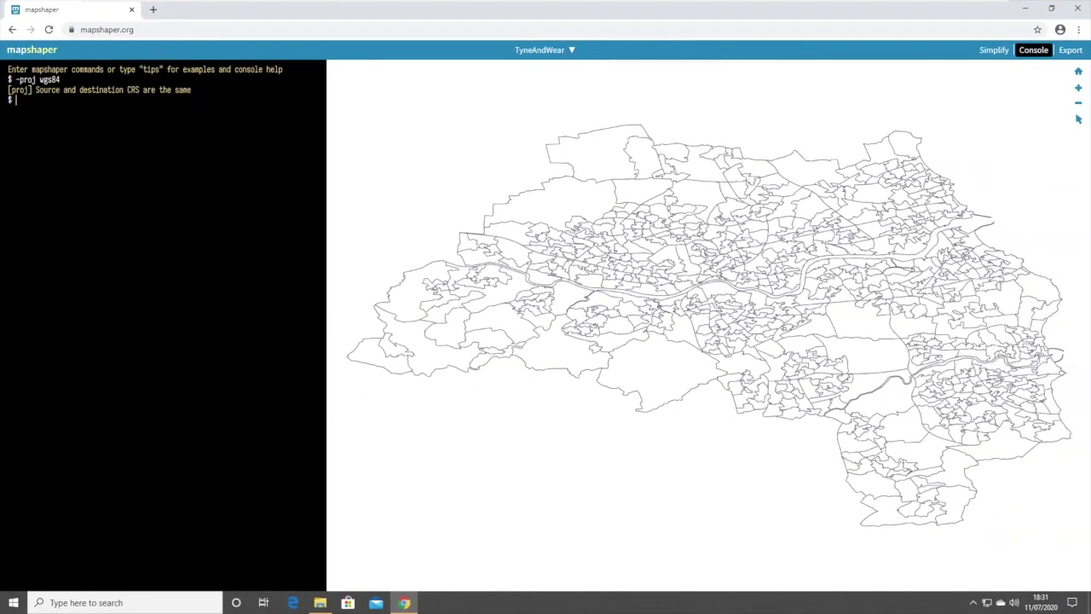
drag(192, 89, 36, 90)
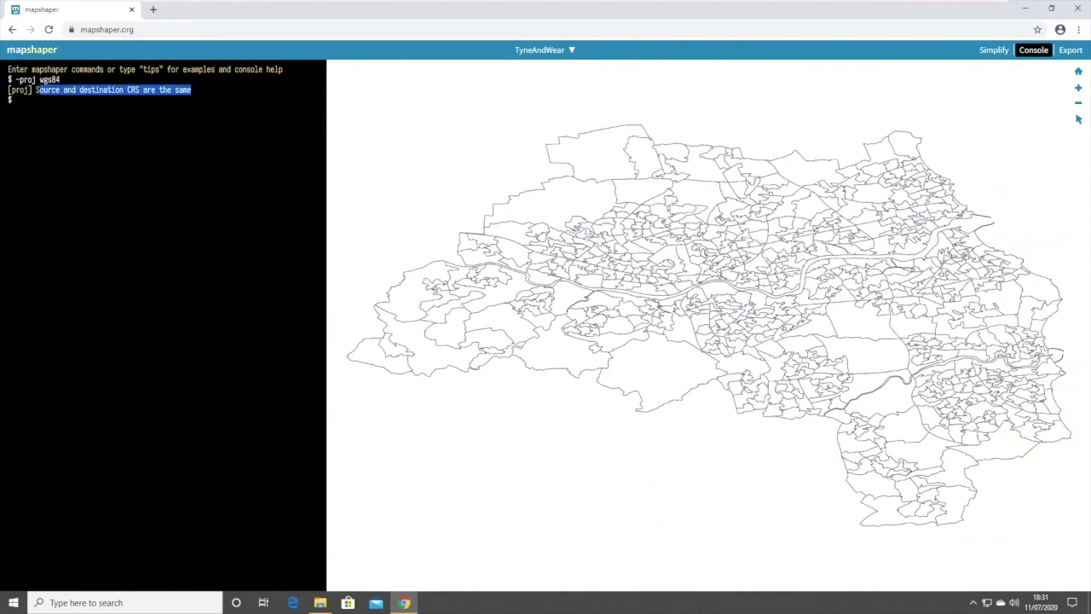
- Check the size of TyneAndWear.zip in the Demo folder in File Explorer and return to Mapshaper
click(167, 111)
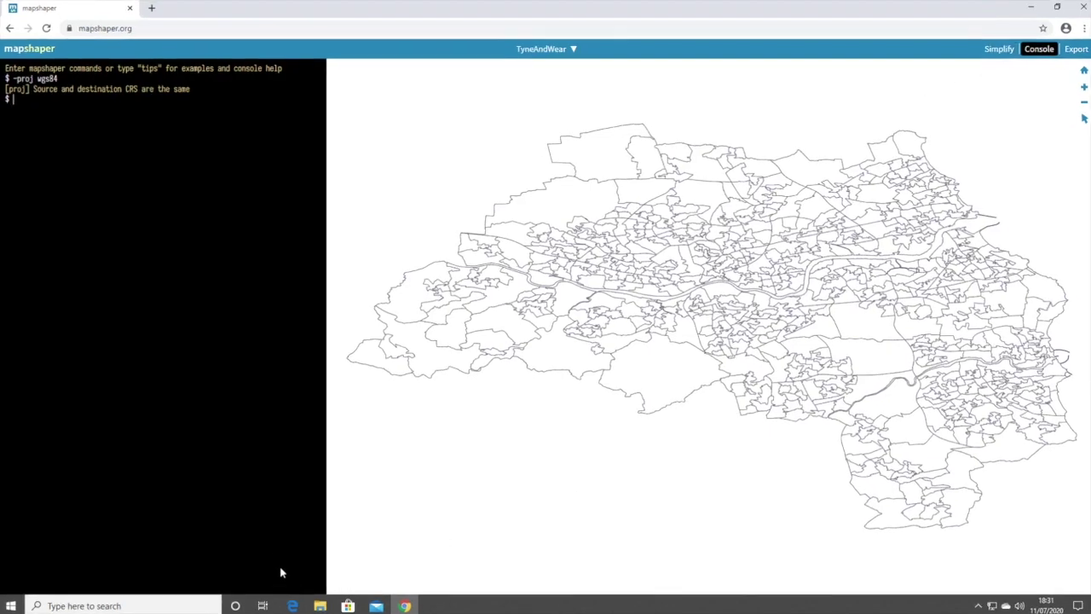
click(320, 602)
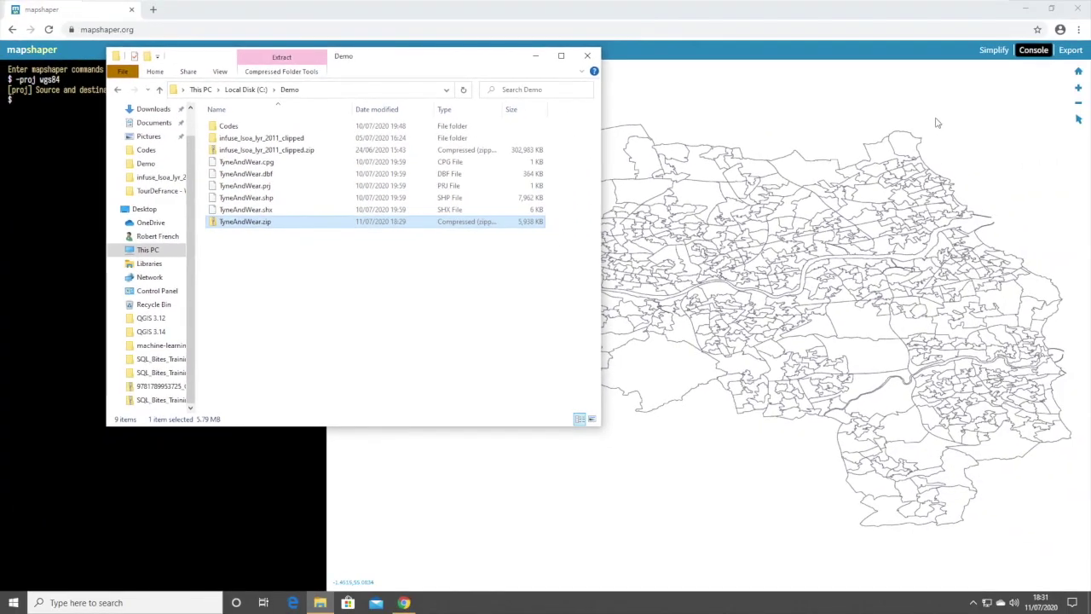
click(1090, 108)
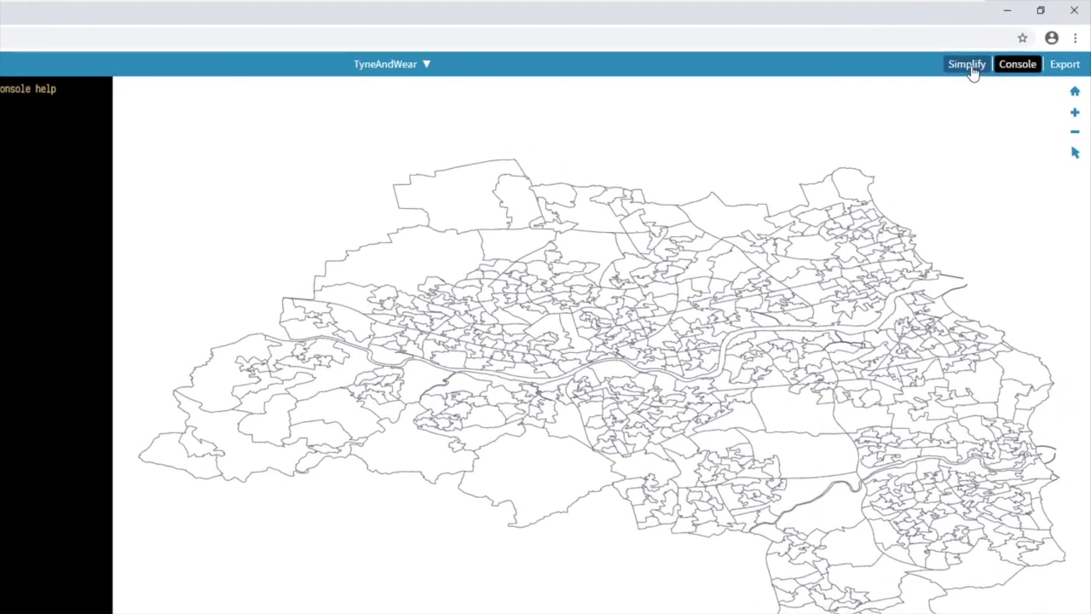
- Simplify the TyneAndWear layer to 2% by Visvalingam / weighted area, with shape removal prevention and planar geometry enabled
click(969, 66)
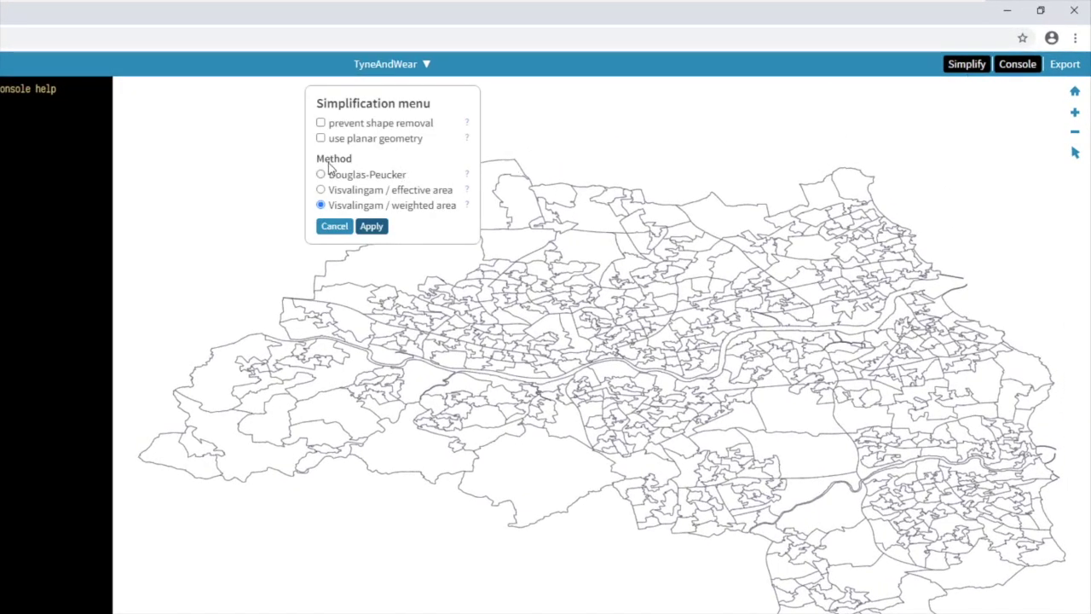
click(321, 123)
click(321, 138)
click(378, 230)
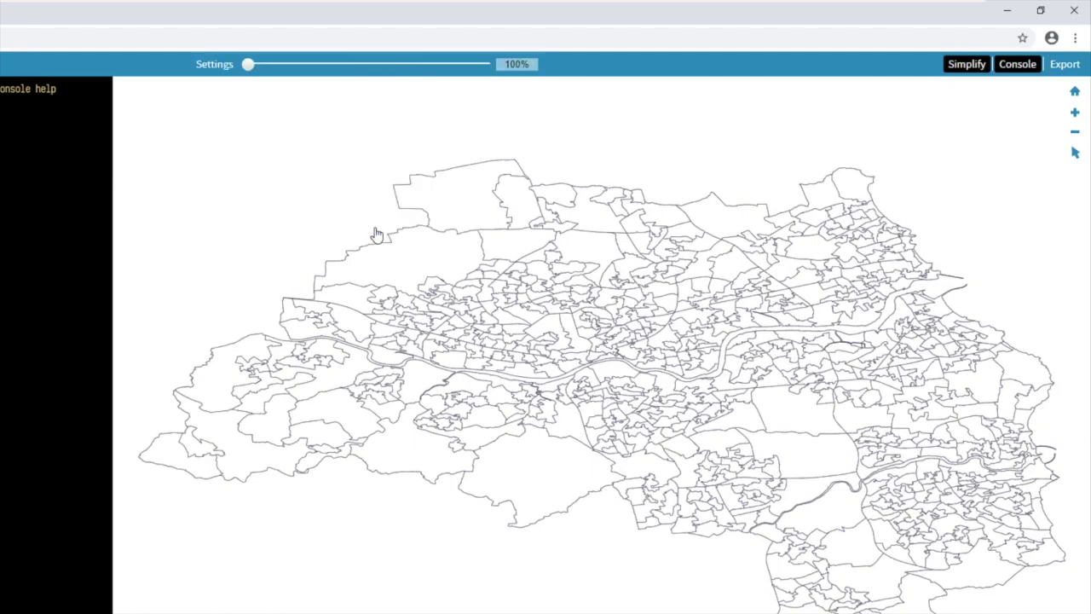
click(508, 69)
drag(514, 70, 520, 71)
text(2)
key(Return)
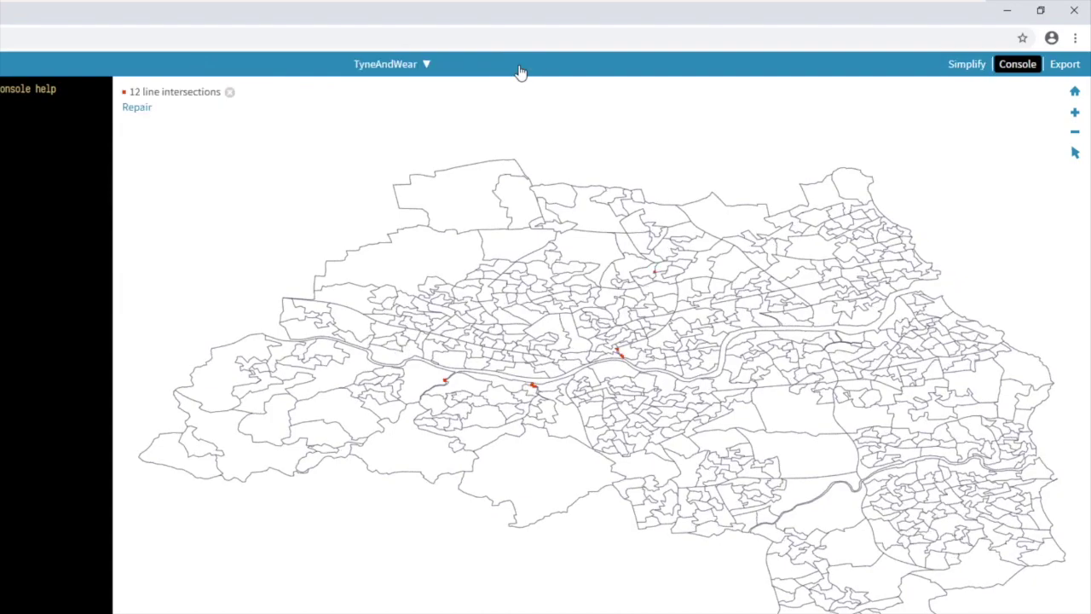
- Repair the line intersections in the simplified layer and inspect the resulting boundaries up close
click(136, 107)
scroll(497, 283, up, 5)
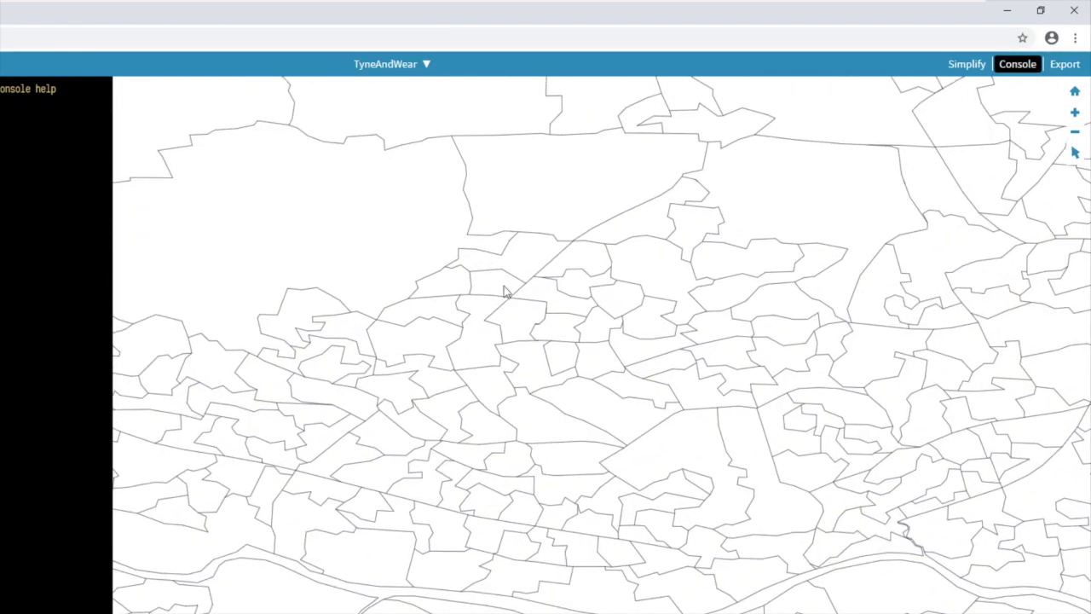
drag(511, 305, 591, 309)
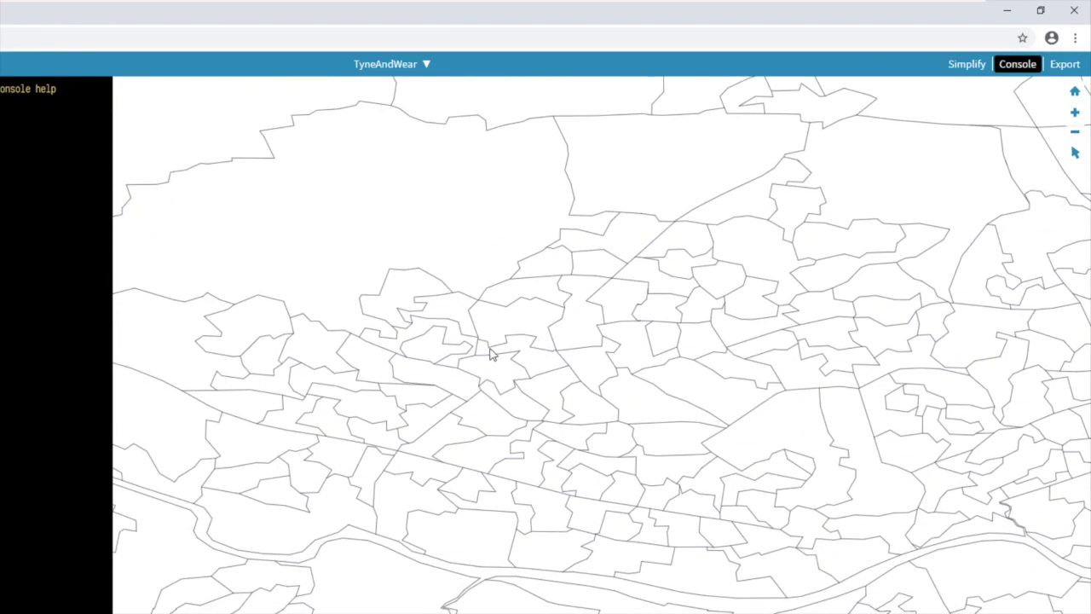
scroll(512, 375, down, 3)
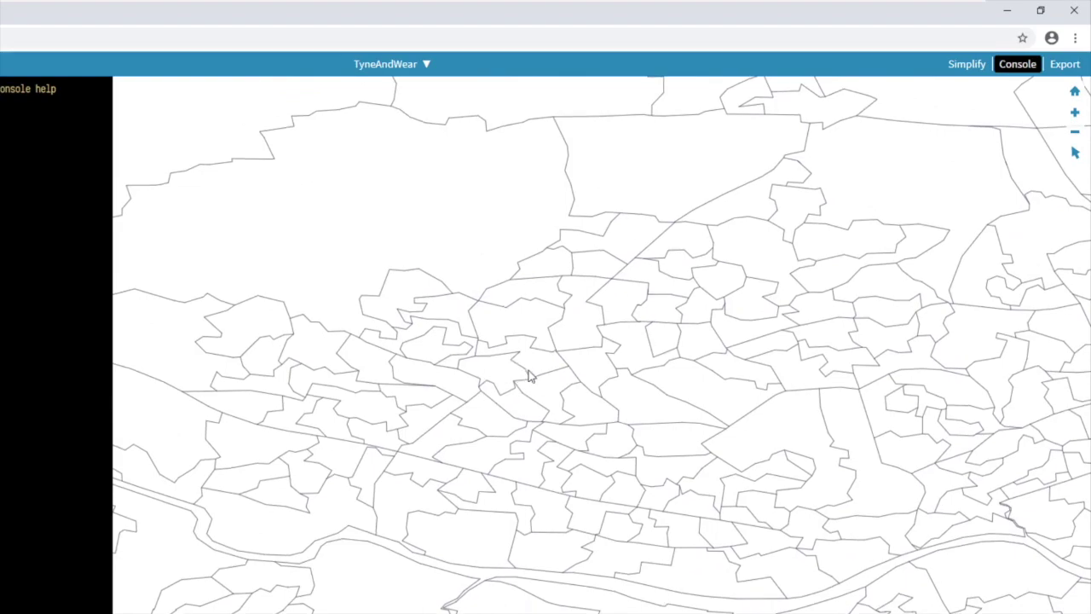
scroll(645, 288, down, 5)
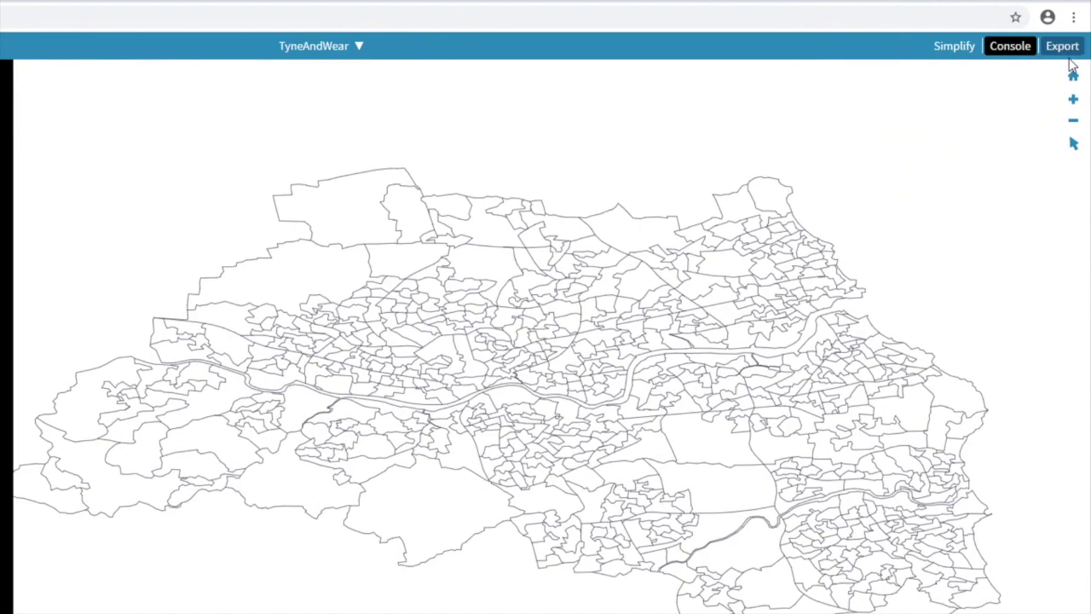
- Export the simplified layer as TopoJSON and show the downloaded TyneAndWear.json in its folder
click(1065, 51)
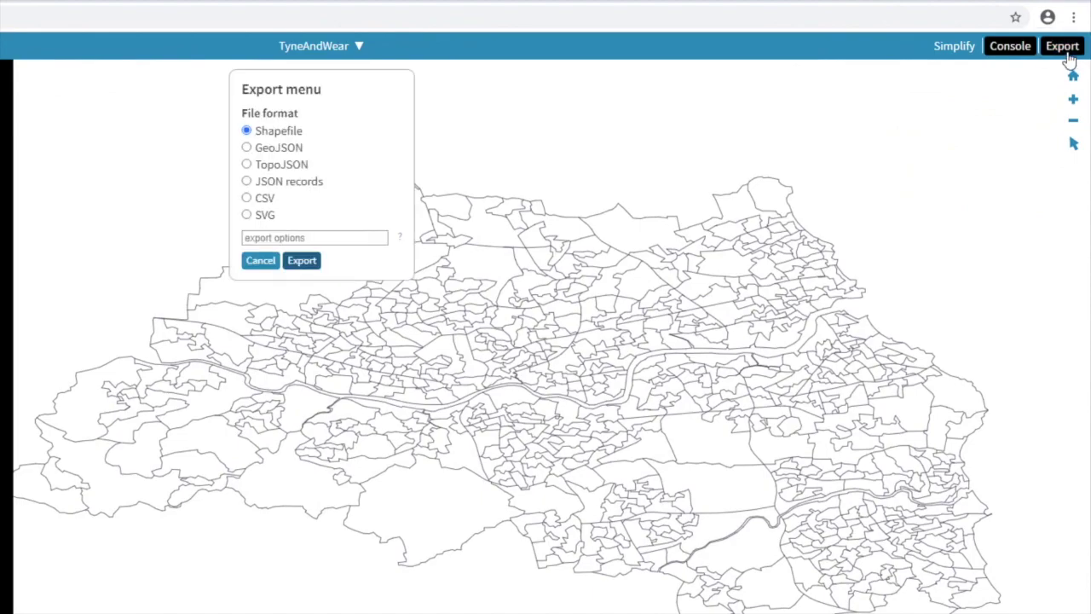
click(264, 167)
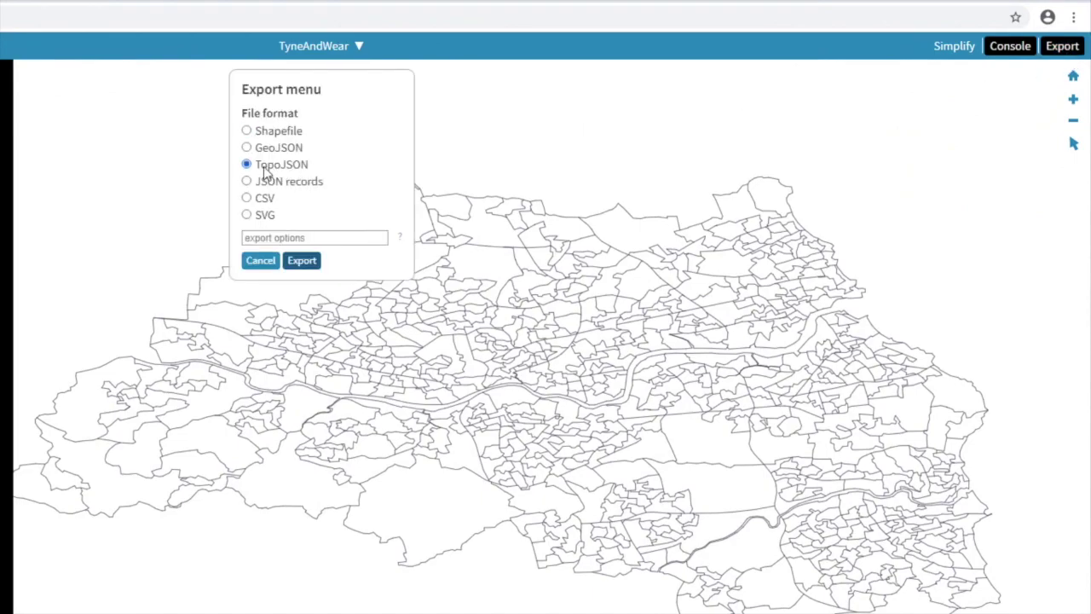
click(300, 260)
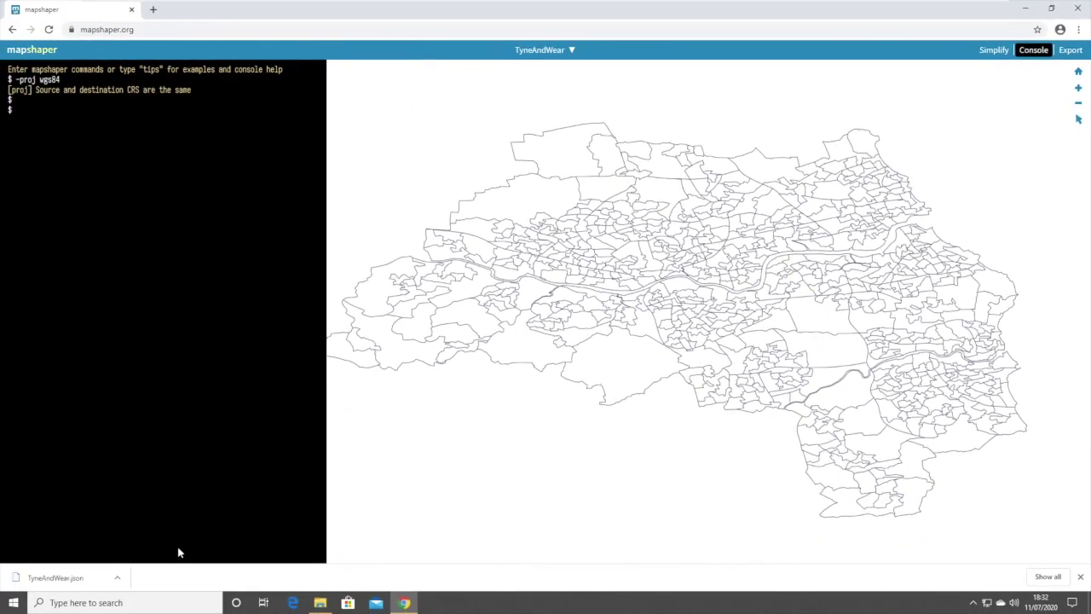
click(118, 577)
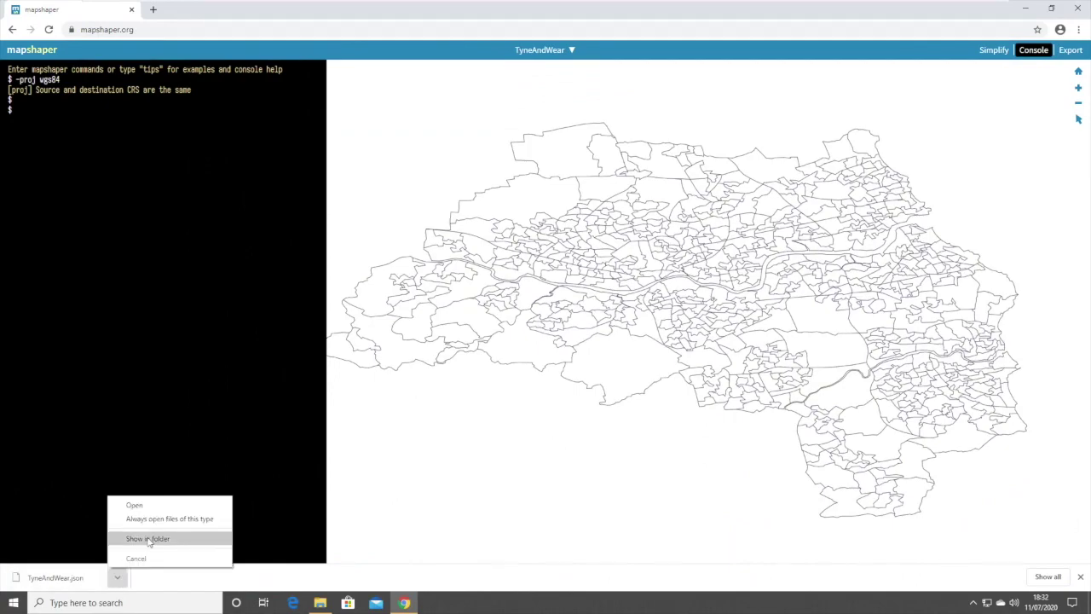
click(149, 539)
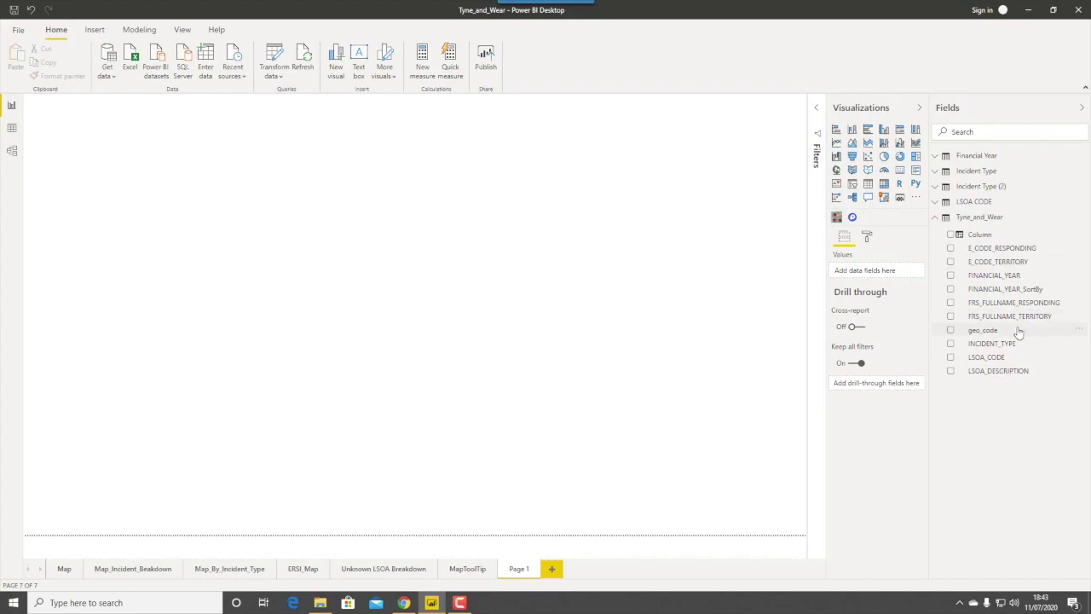
- Switch to Power BI Desktop, add a table of the Tyne_and_Wear geo_code field to Page 1 and make it taller
drag(987, 337, 426, 290)
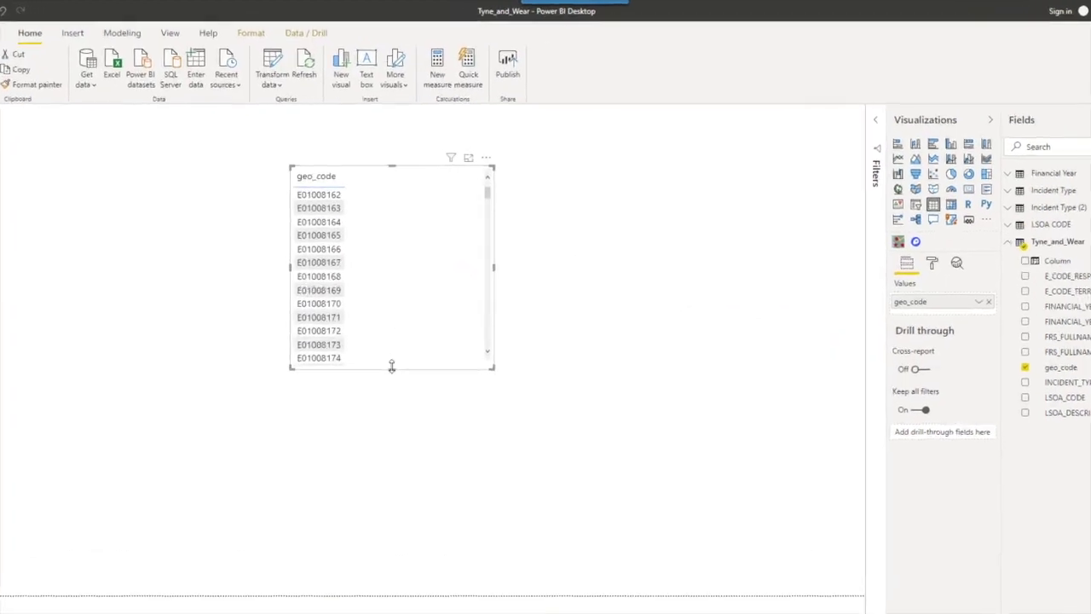
click(380, 335)
click(421, 429)
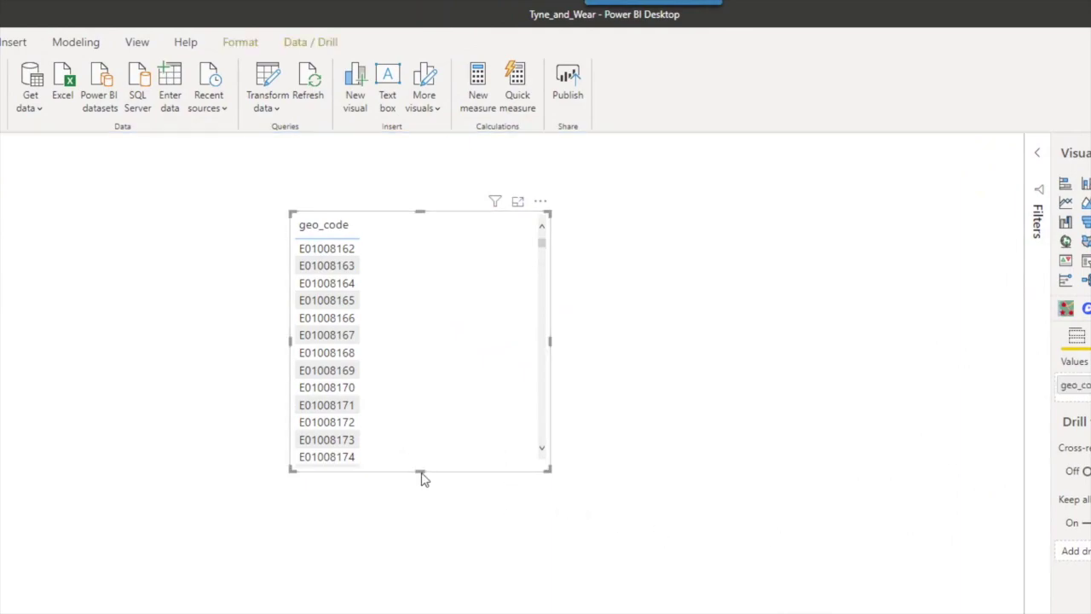
drag(421, 470, 421, 604)
- Look through the geo_code values in the table and delete the table from the page
scroll(381, 314, down, 5)
scroll(381, 315, down, 20)
scroll(298, 294, down, 15)
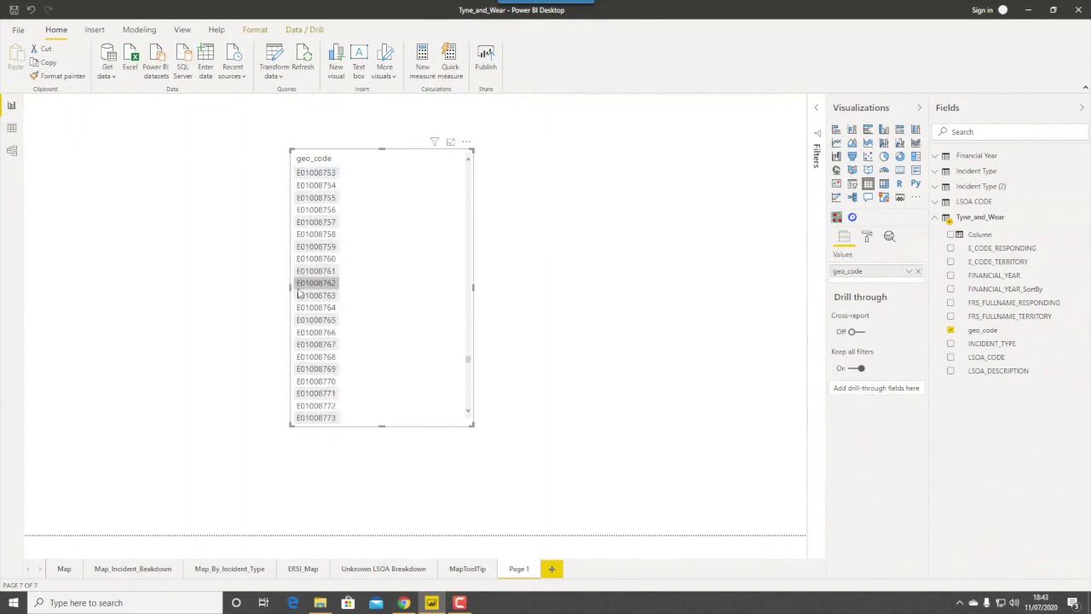
scroll(298, 293, down, 6)
scroll(312, 293, down, 5)
scroll(311, 289, down, 5)
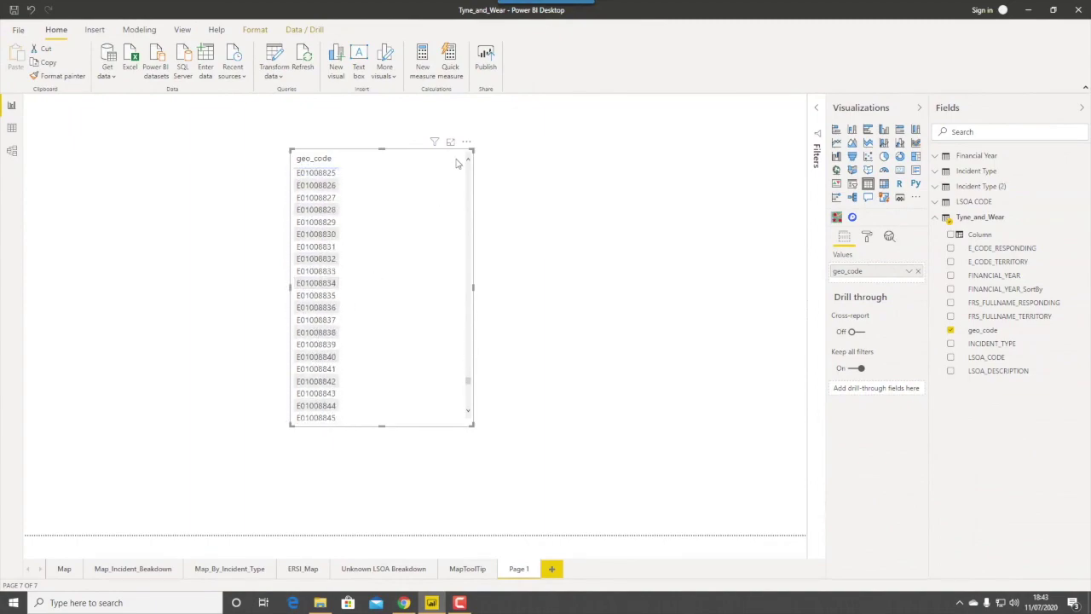
key(Delete)
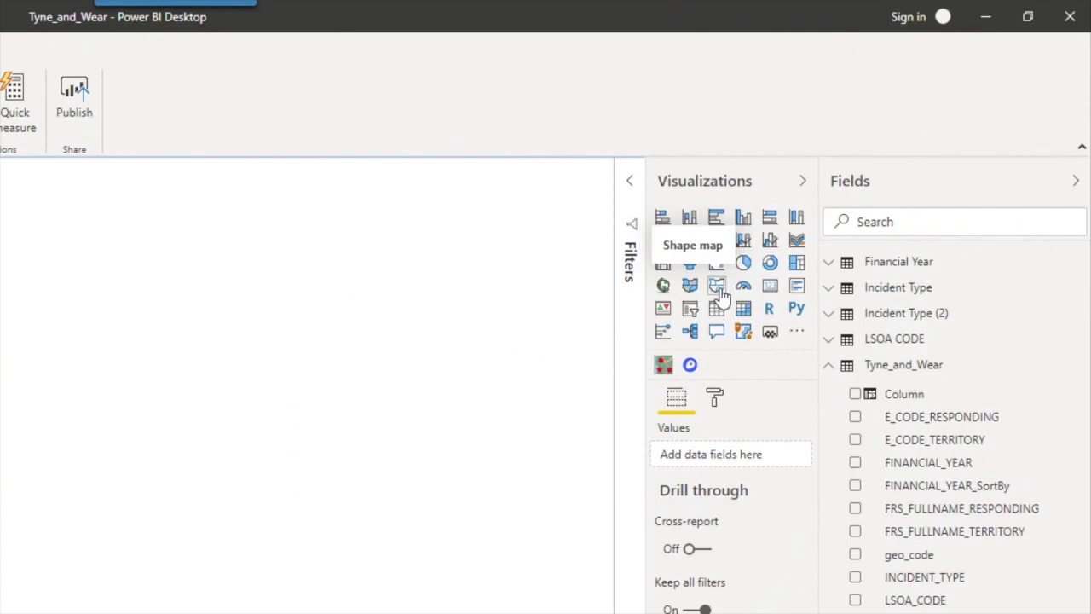
- Add an enlarged shape map to Page 1 and assign geo_code as its location
click(718, 289)
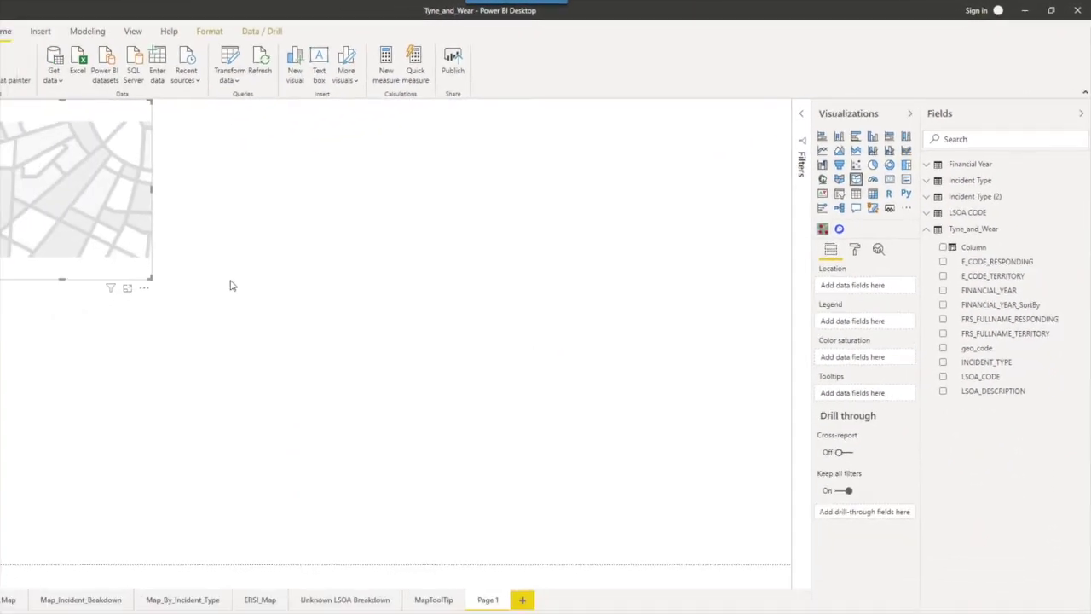
drag(199, 264, 370, 345)
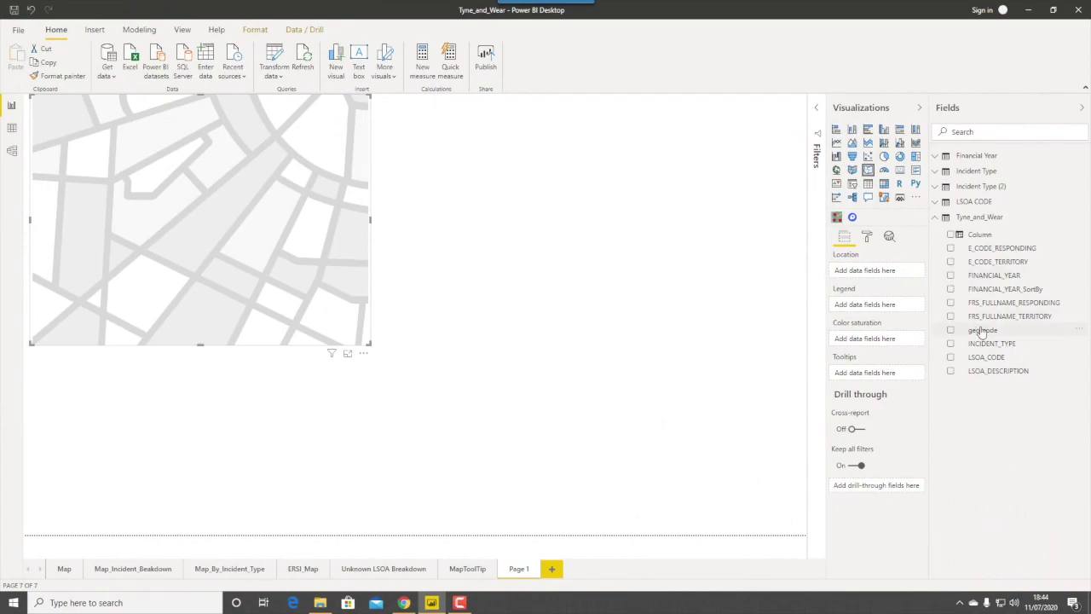
click(868, 238)
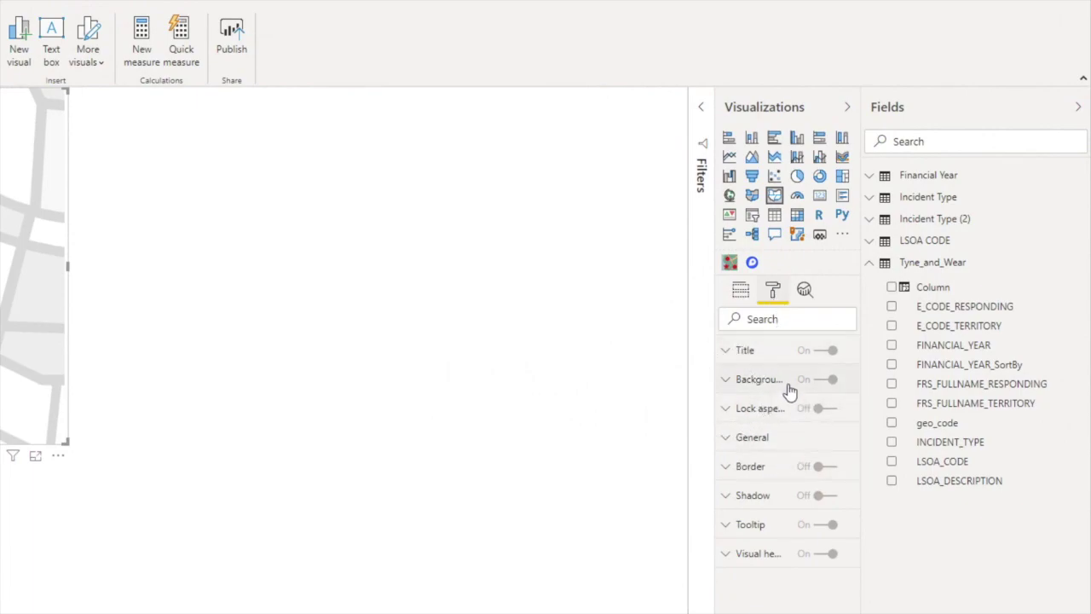
click(748, 290)
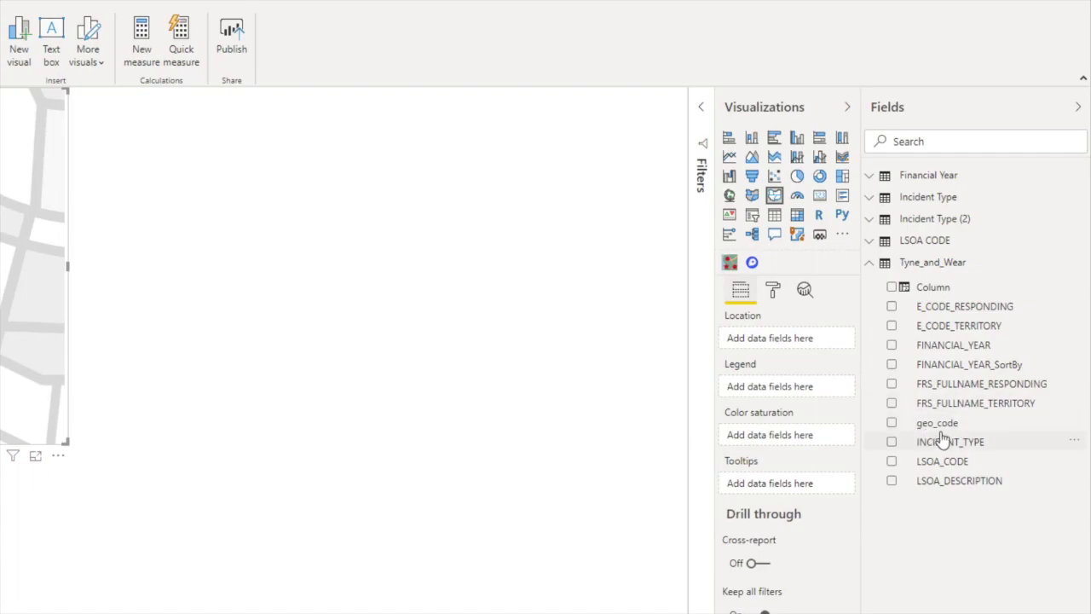
drag(938, 423, 797, 348)
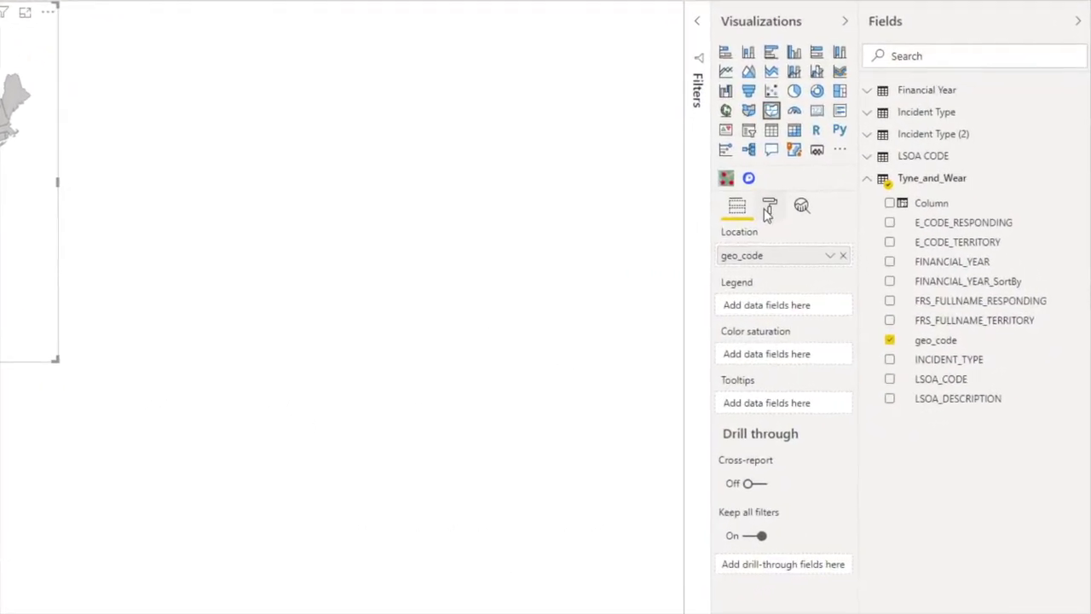
- Load TyneAndWear.json from the Demo folder as the shape map's custom map and enlarge the visual
click(766, 209)
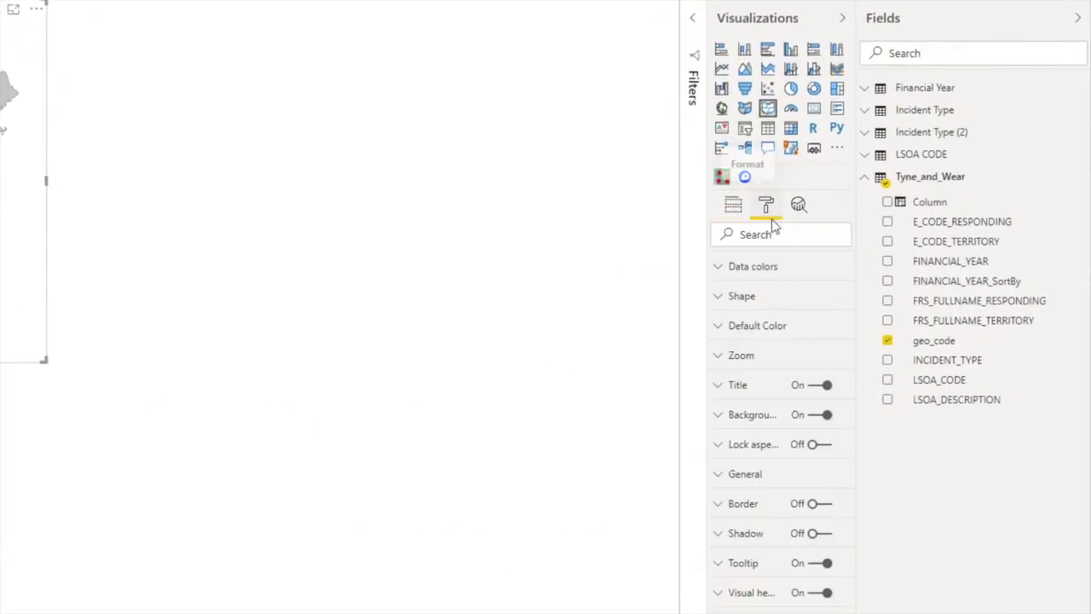
click(762, 297)
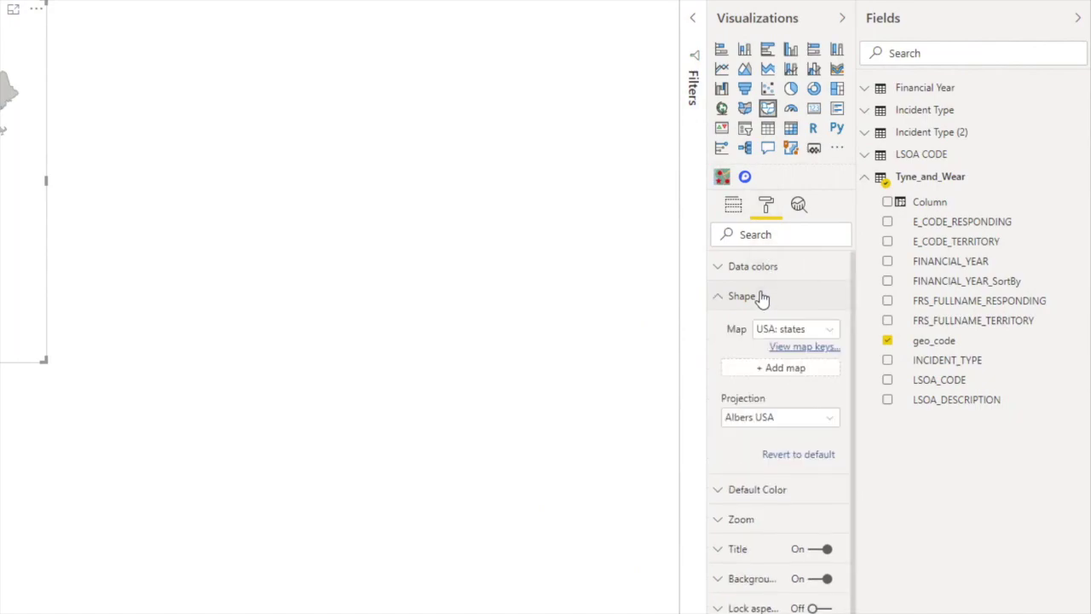
click(769, 376)
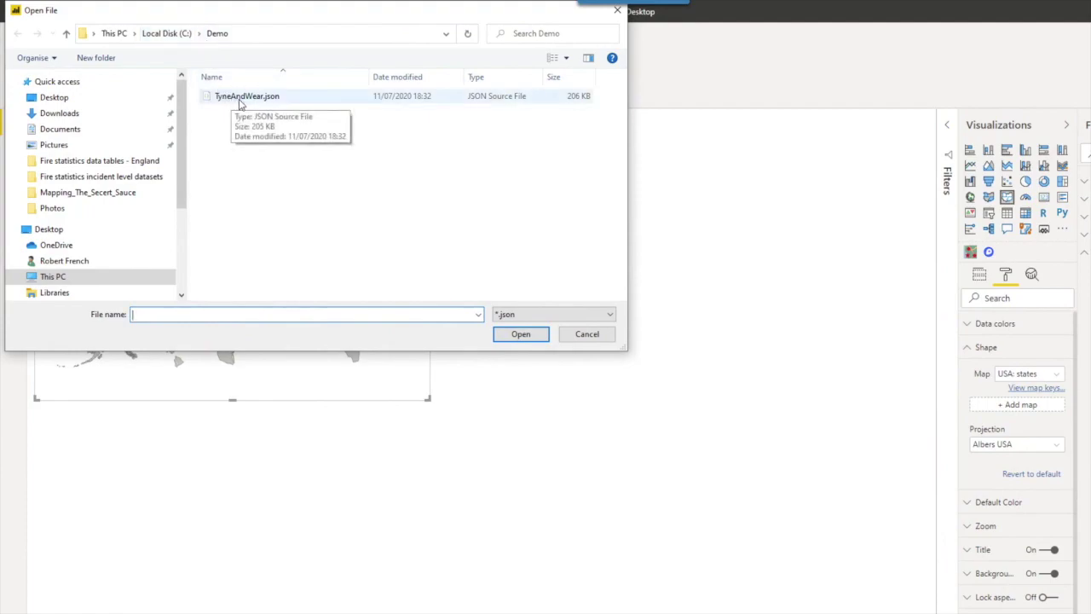
click(246, 99)
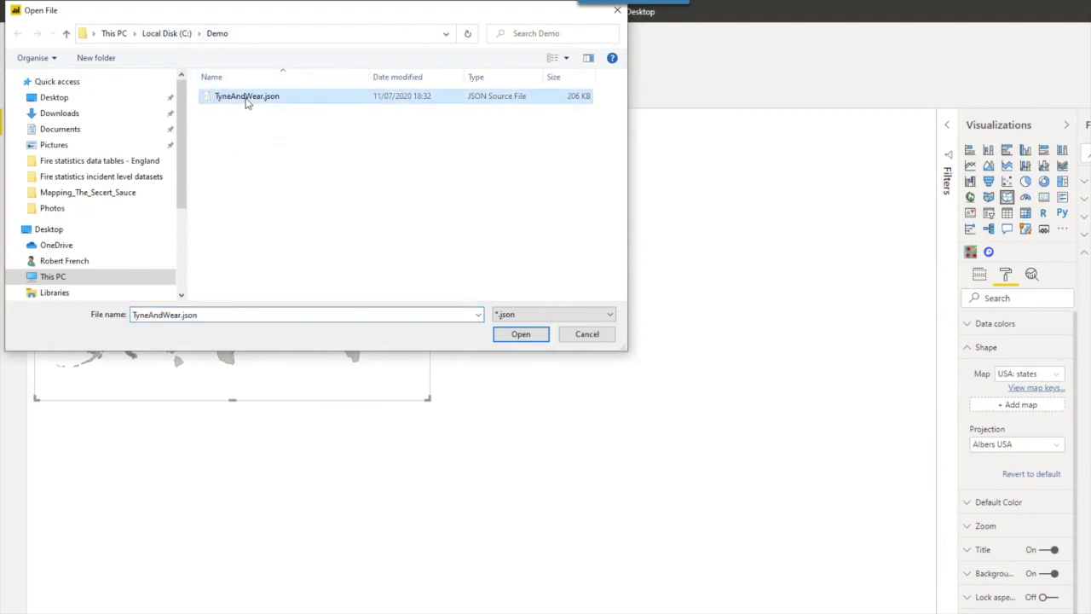
click(528, 337)
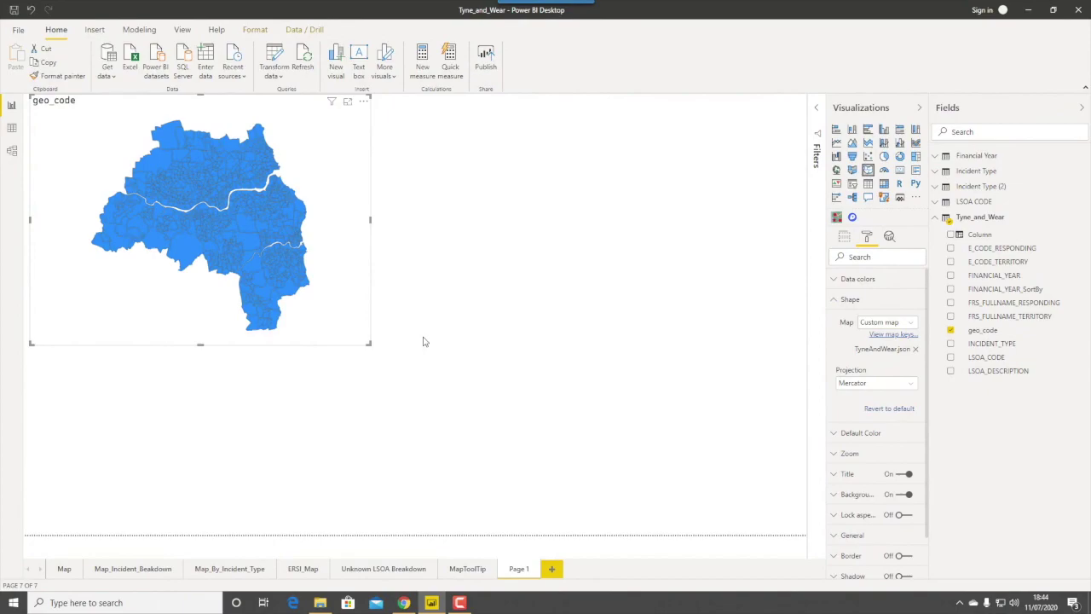
drag(369, 344, 495, 399)
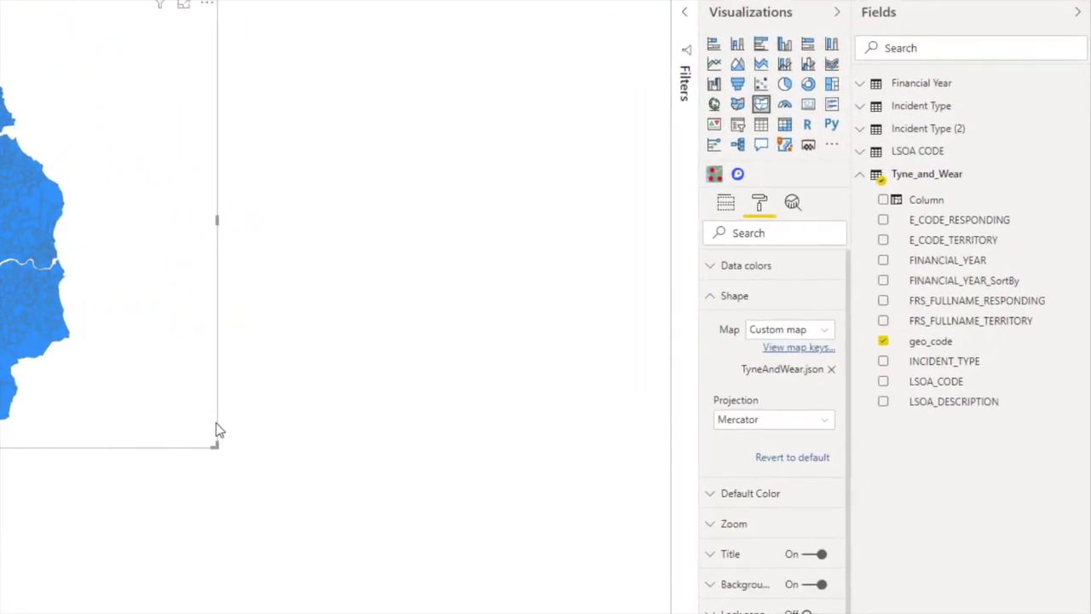
- Review the custom map's keys against the geo_code field and return to the visual's field settings
click(793, 349)
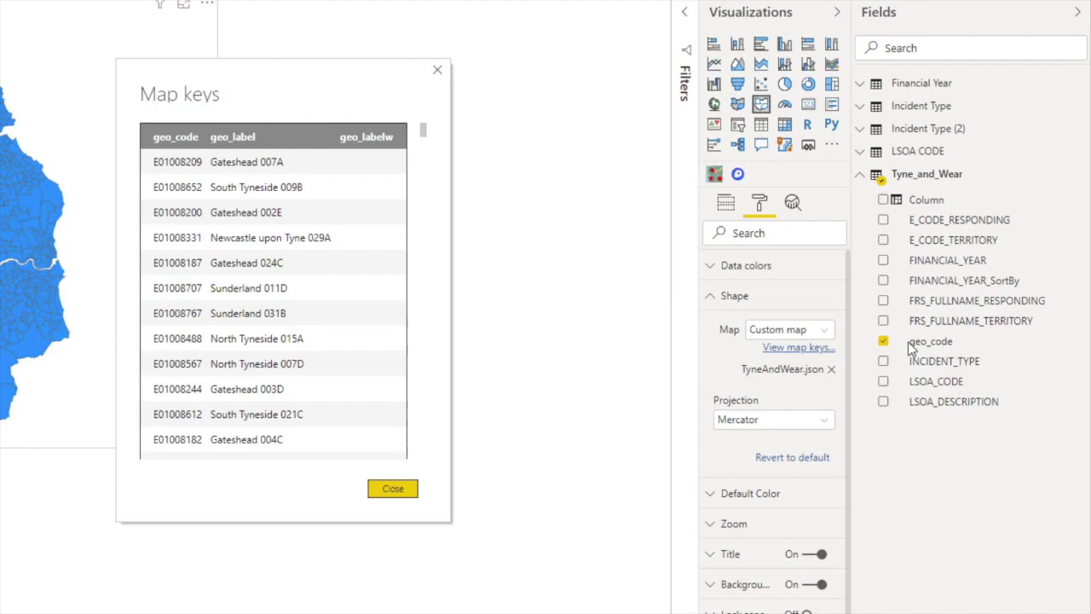
click(400, 490)
click(725, 207)
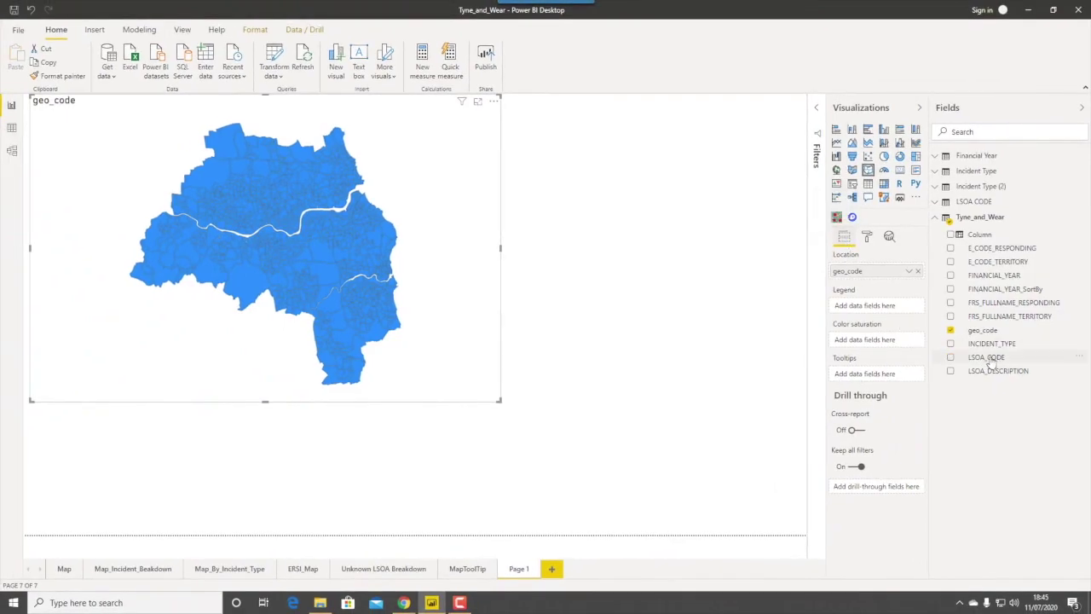
- Add a table of INCIDENT_TYPE beside the map and filter the map by "Non-Fire - Assist other agencies"
drag(993, 343, 625, 246)
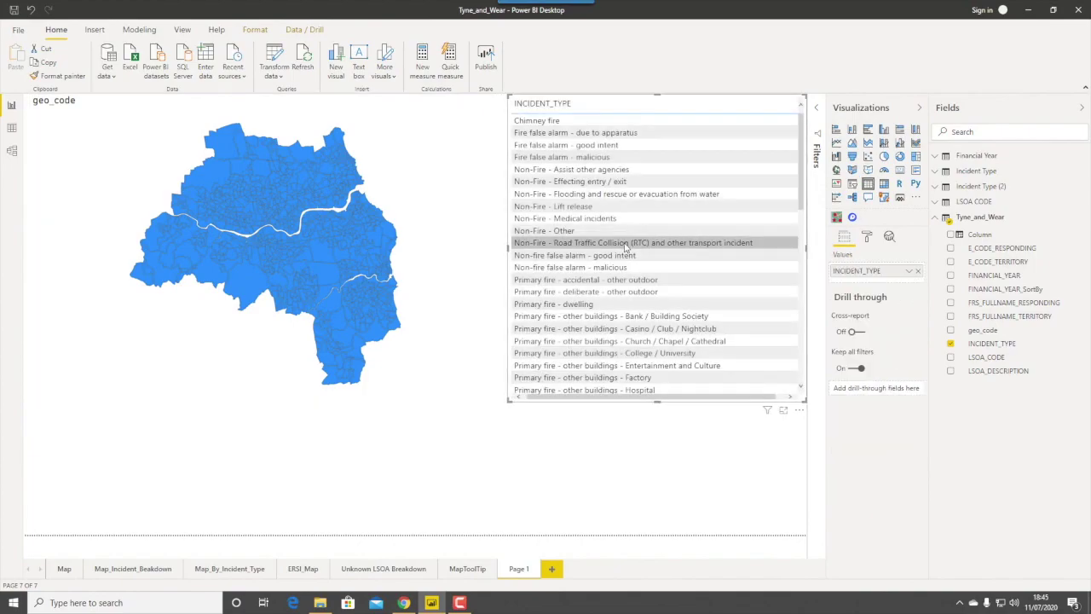
click(590, 170)
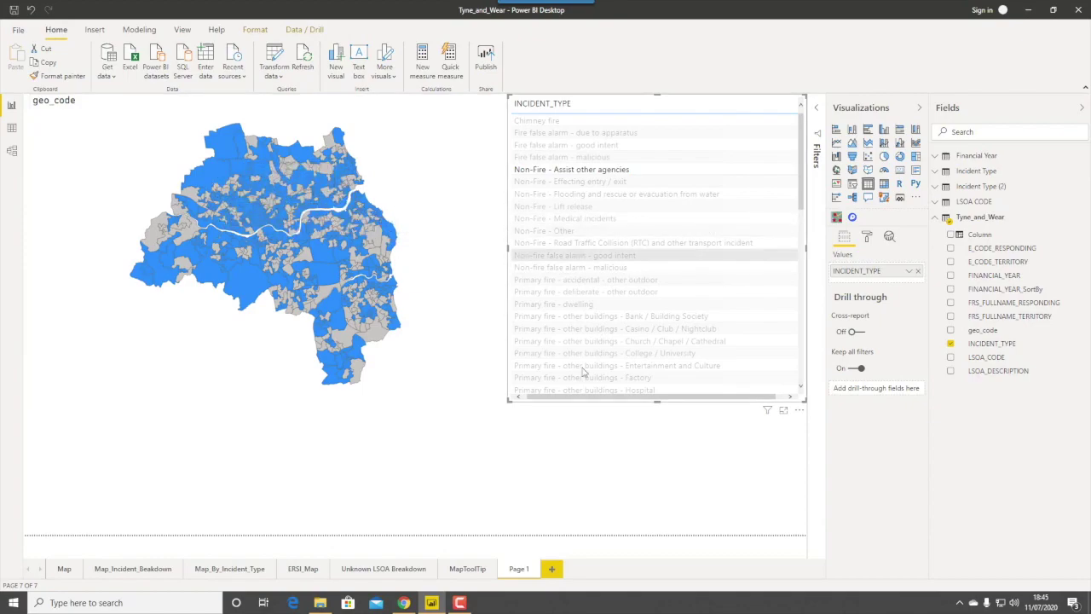
- On the Map page, filter by "Secondary Fire - deliberate - refuse, refuse containers and refuse sites" and compare years 2010/11, 2012/13, 2015/16, 2017/18 and 2018/19
click(64, 568)
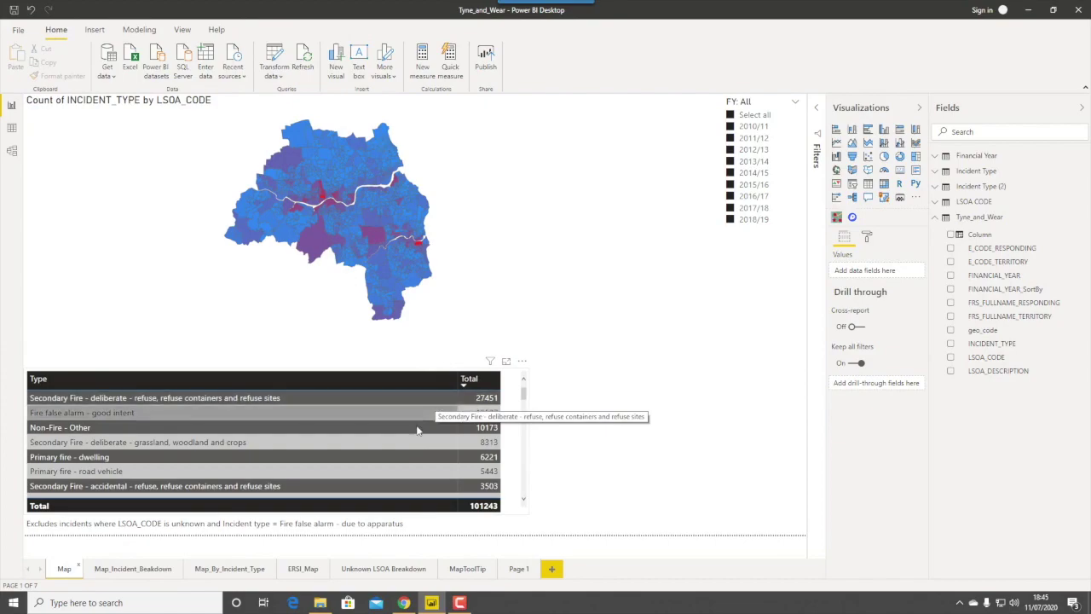
click(77, 398)
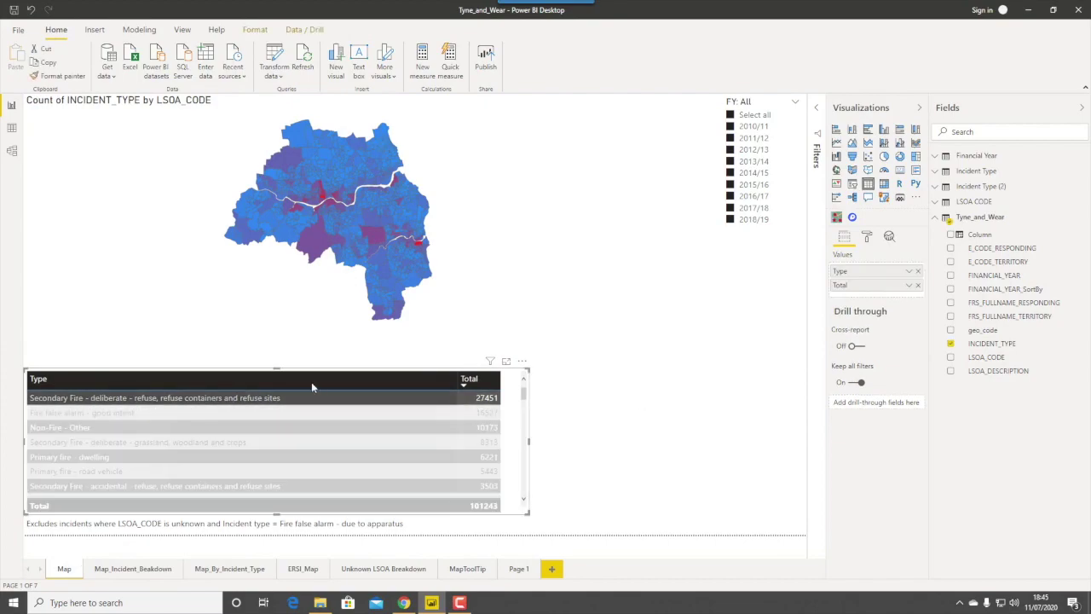
click(730, 127)
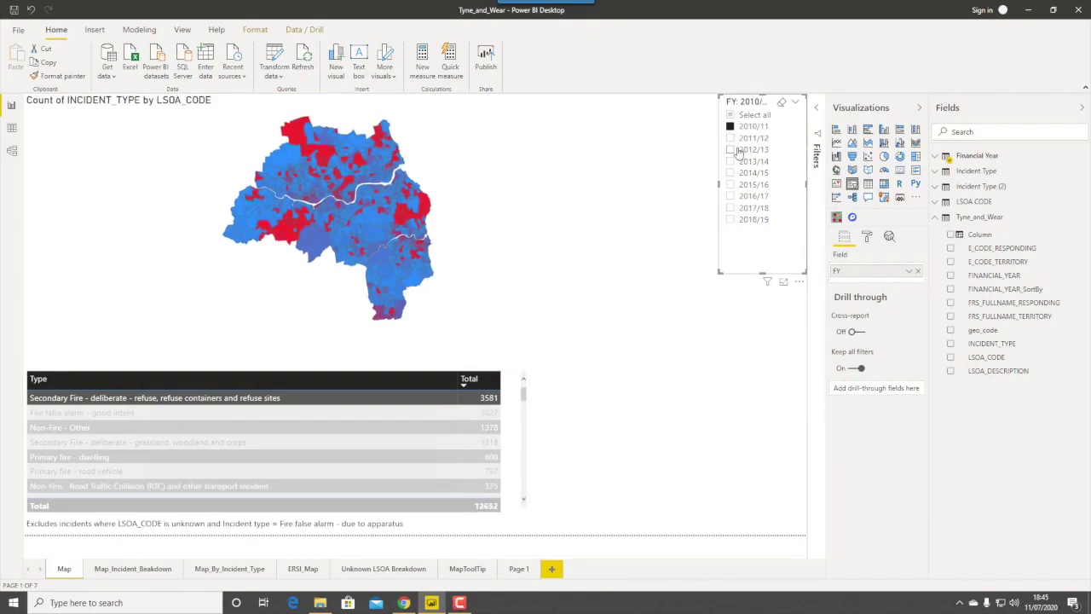
click(730, 150)
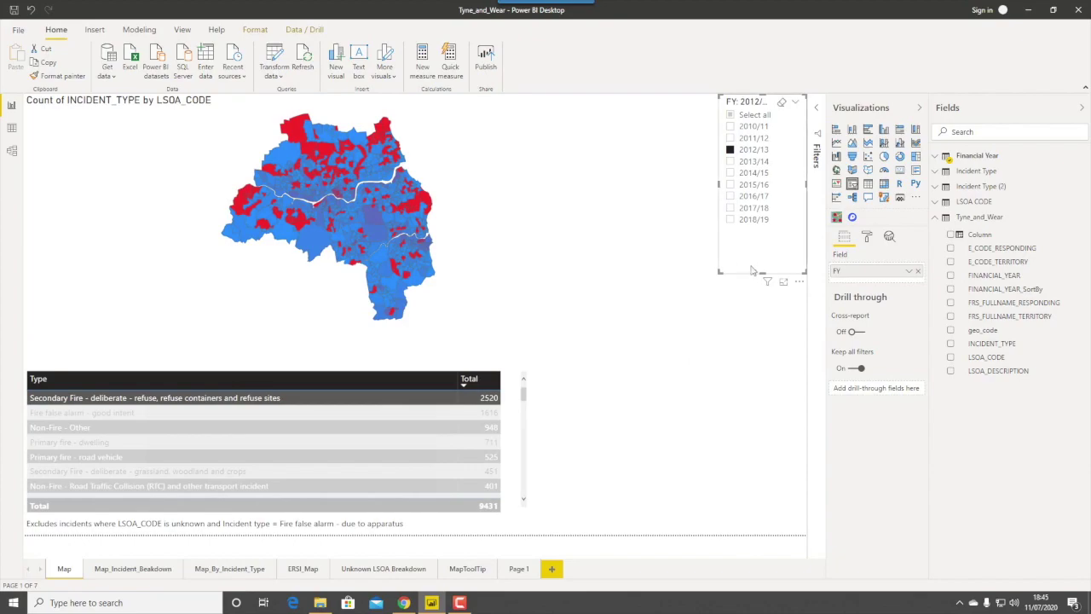
click(730, 185)
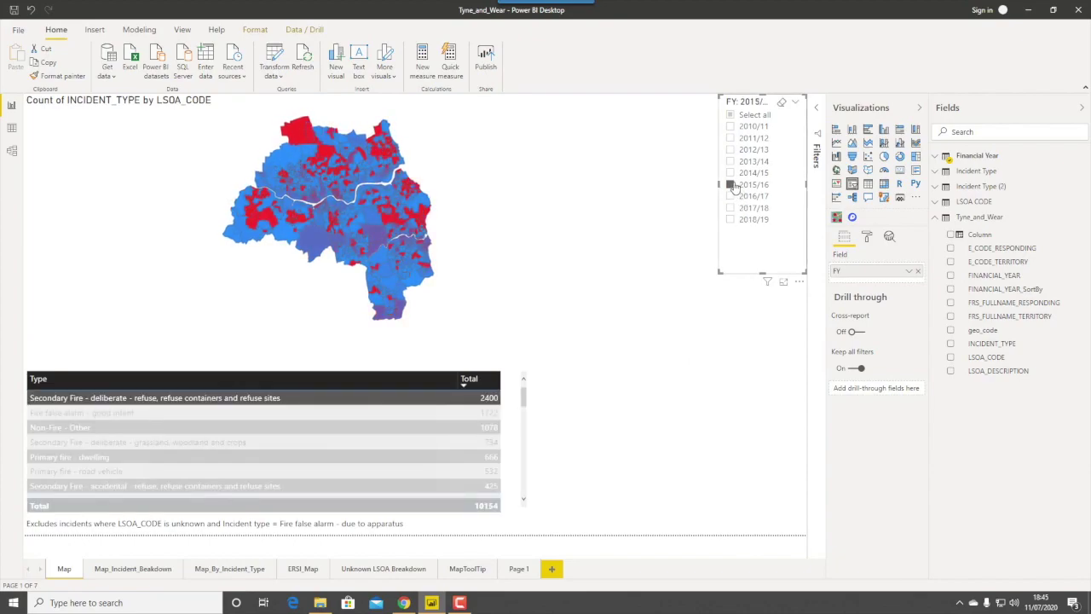
click(731, 208)
click(731, 220)
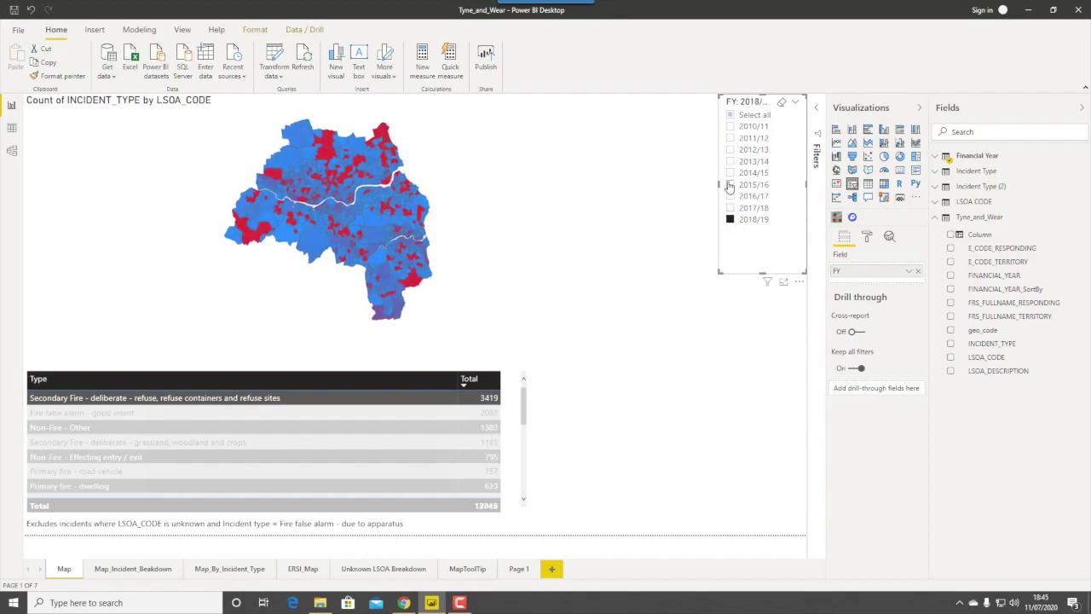
- Open the Shape format settings of the Count of INCIDENT_TYPE by LSOA_CODE map to inspect its custom map and projection
click(449, 172)
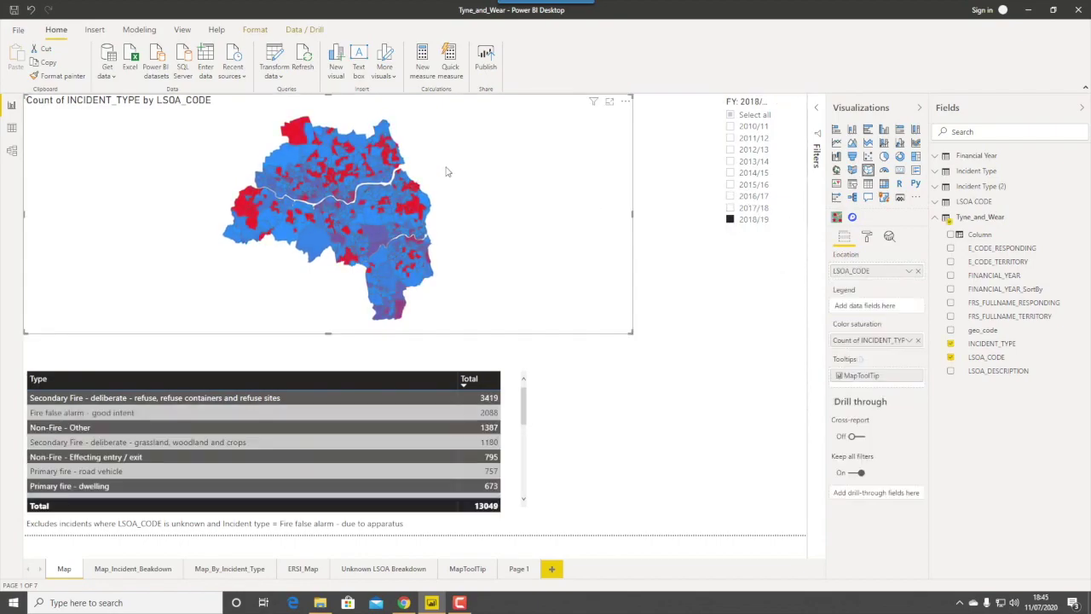
click(867, 237)
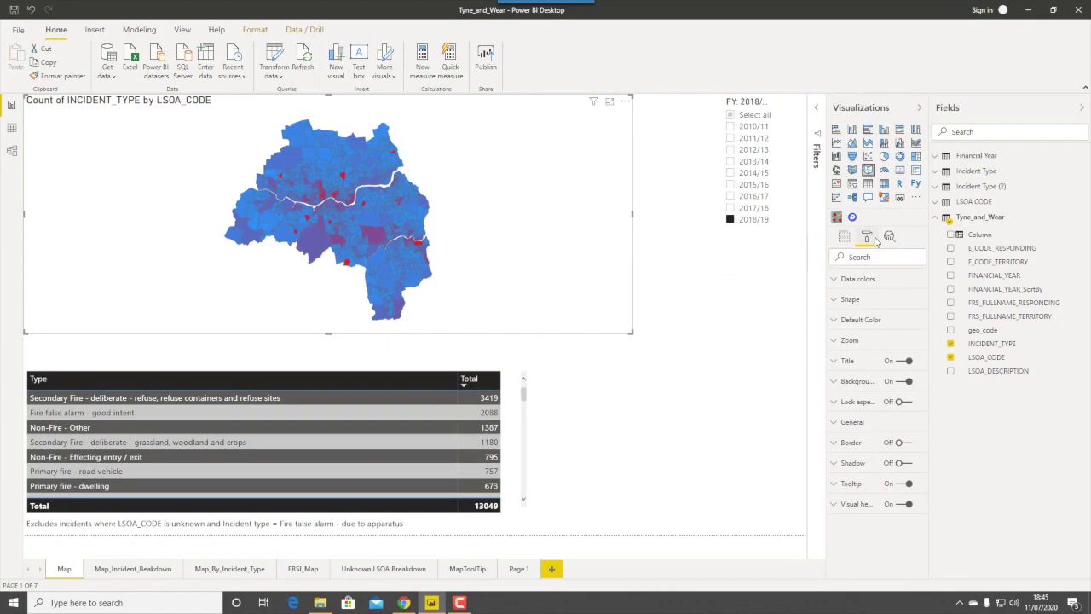
click(848, 300)
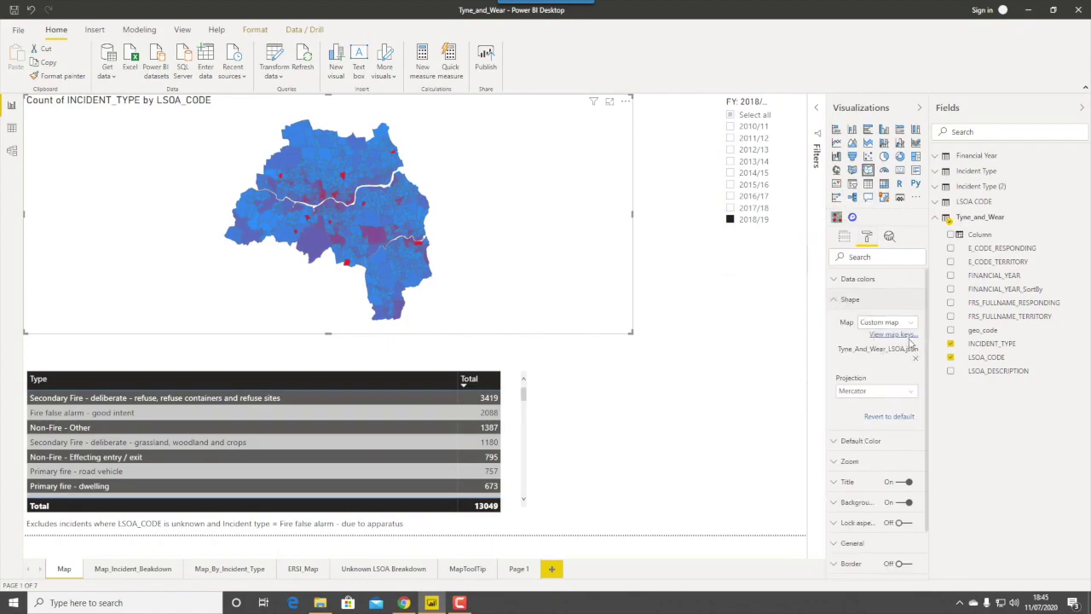